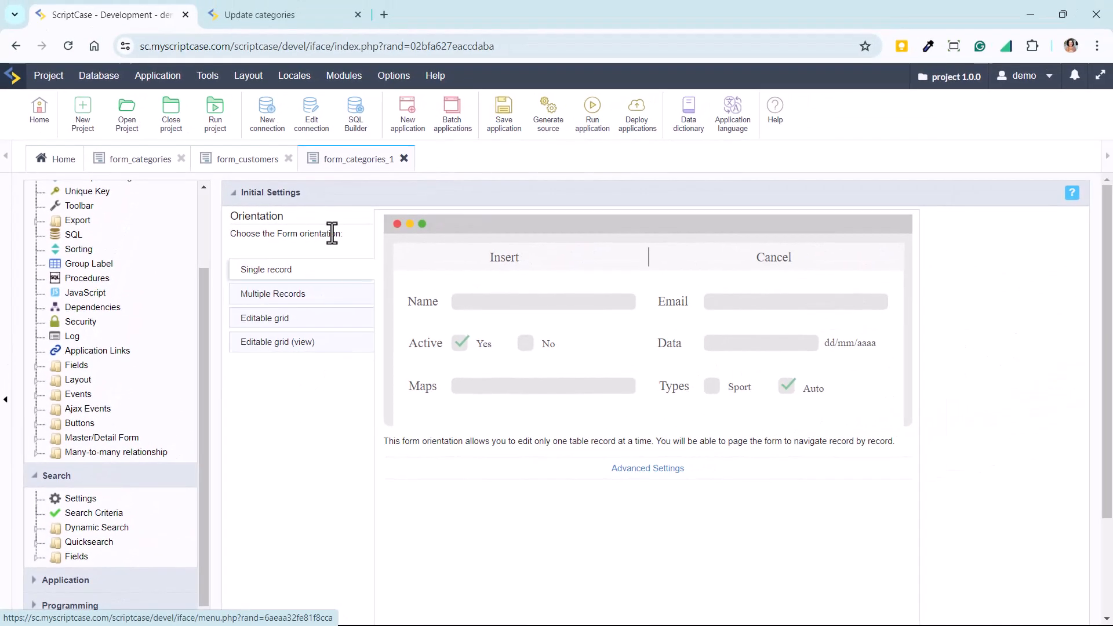
Step: Examine the quick search's column choices and search conditions in the Update categories form, then close the options without applying them
{"action": "left_click", "coordinate": [266, 10]}
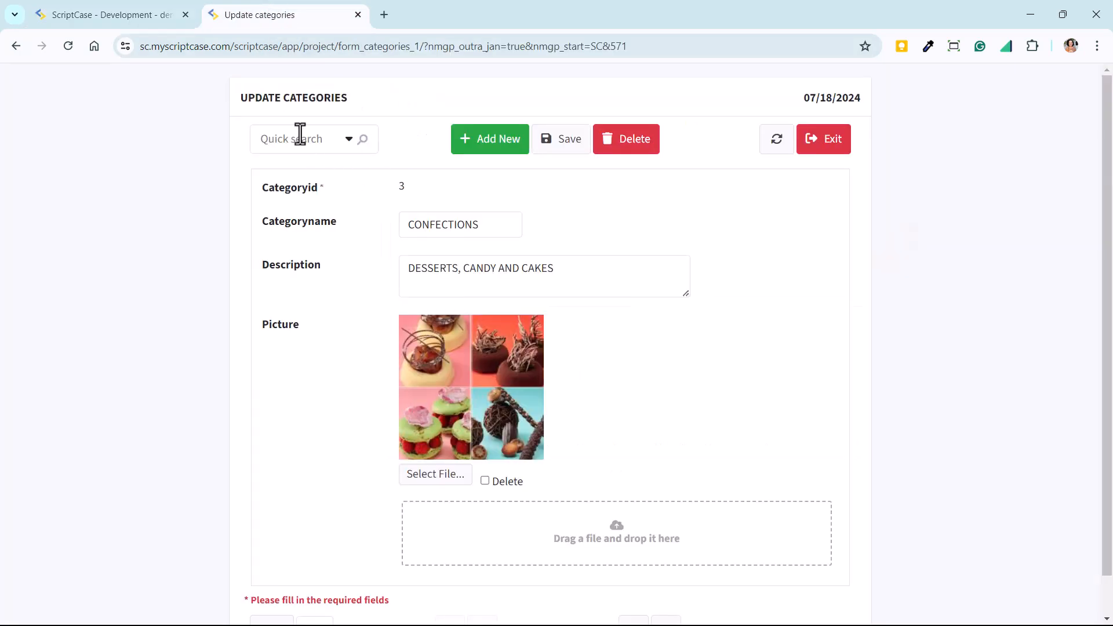
{"action": "left_click", "coordinate": [348, 140]}
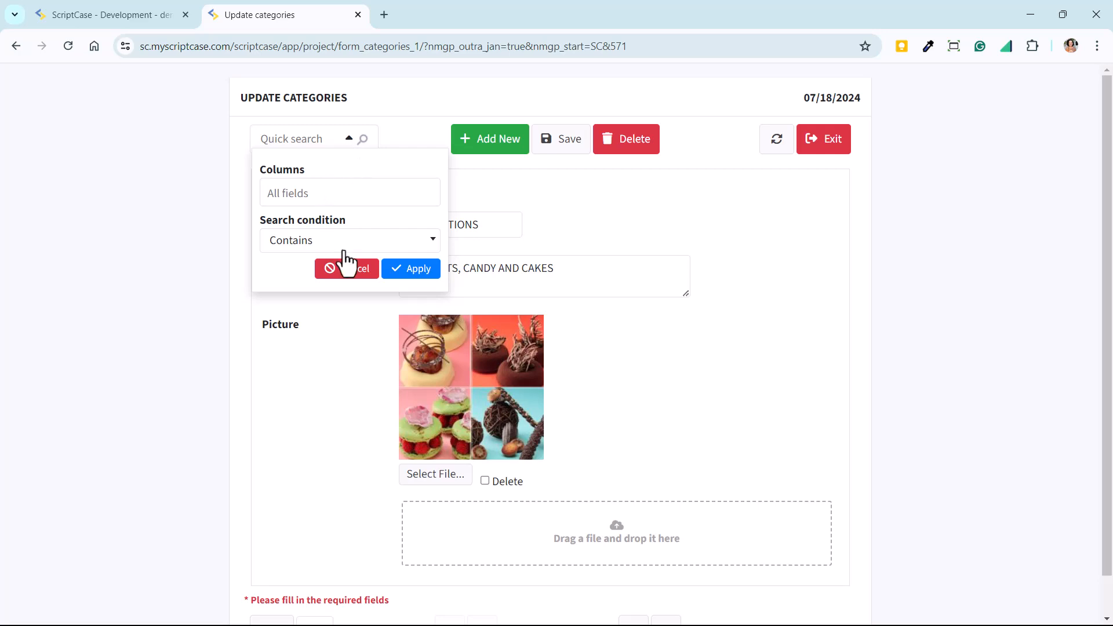
{"action": "left_click", "coordinate": [316, 191]}
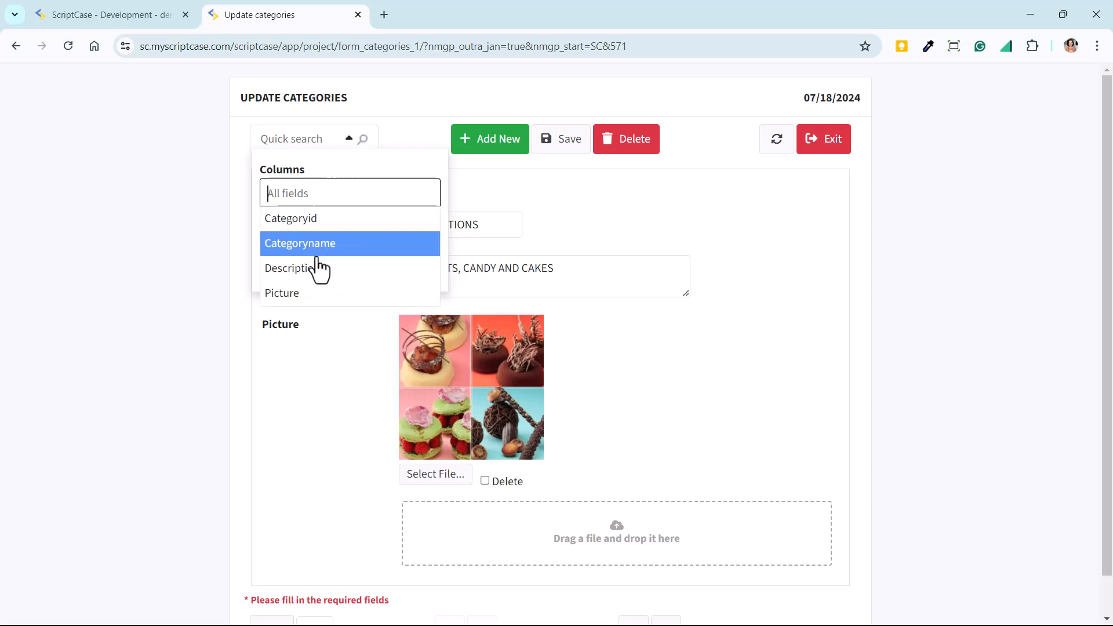
{"action": "left_click", "coordinate": [331, 170]}
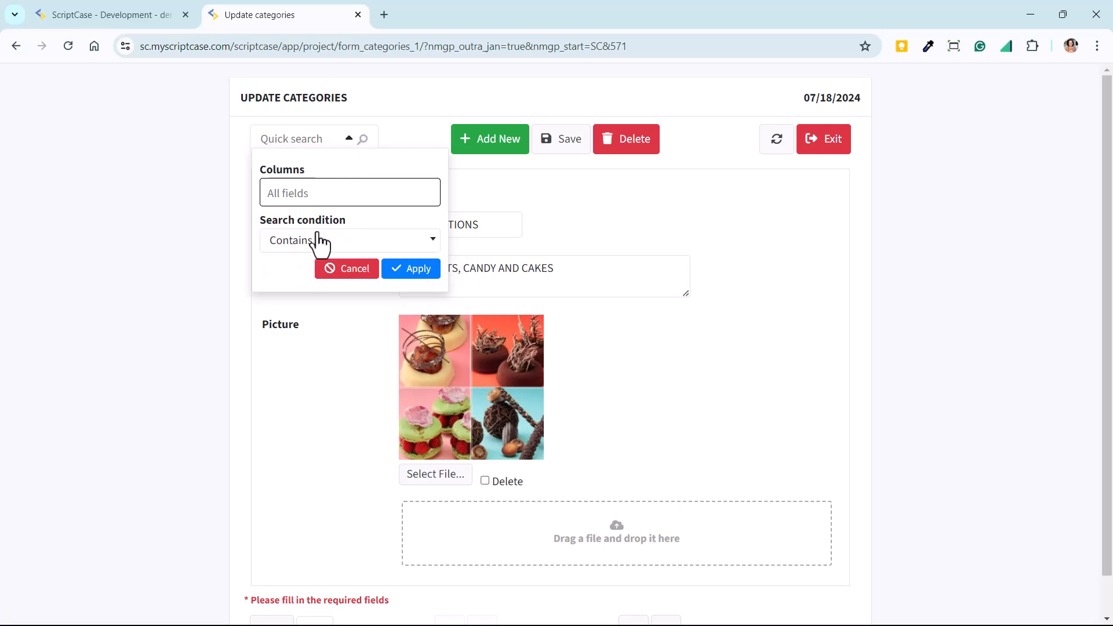
{"action": "left_click", "coordinate": [321, 242]}
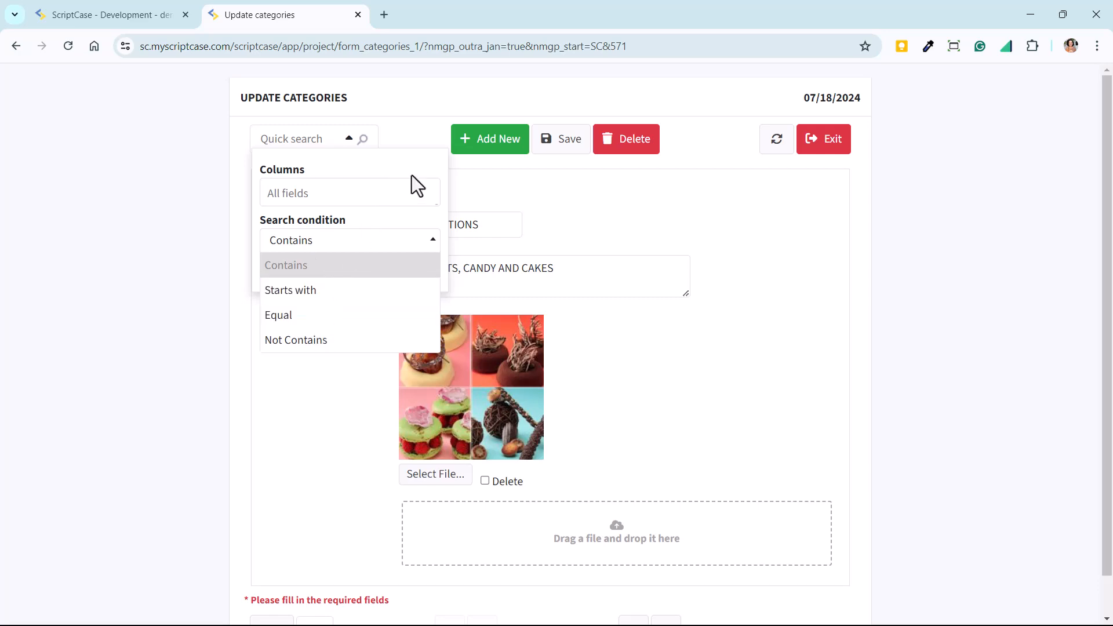
{"action": "left_click", "coordinate": [482, 193]}
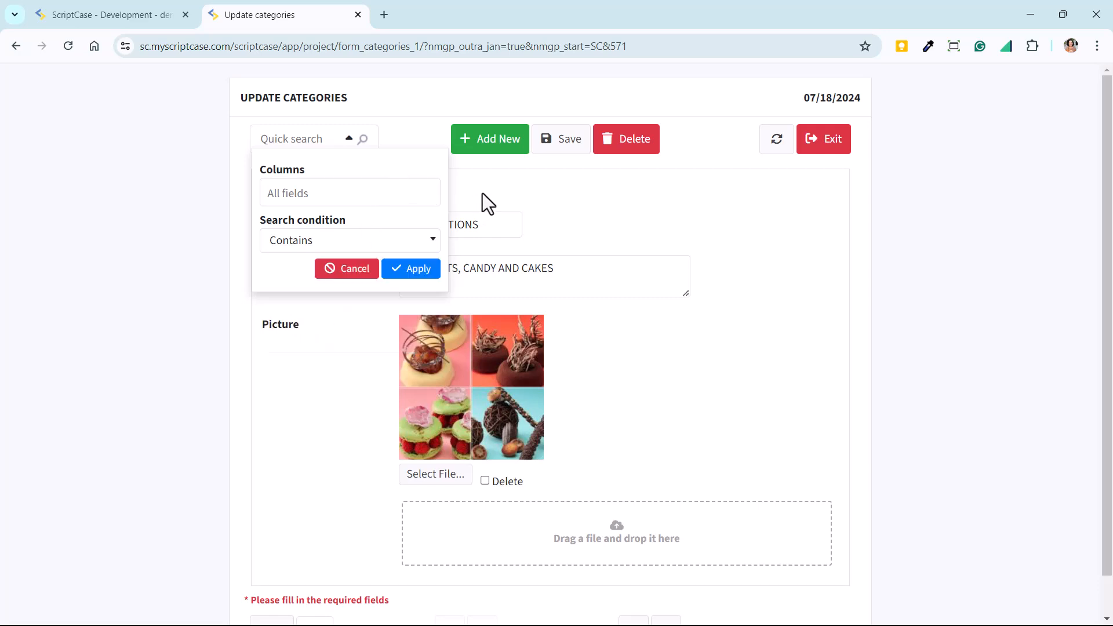
{"action": "left_click", "coordinate": [355, 274]}
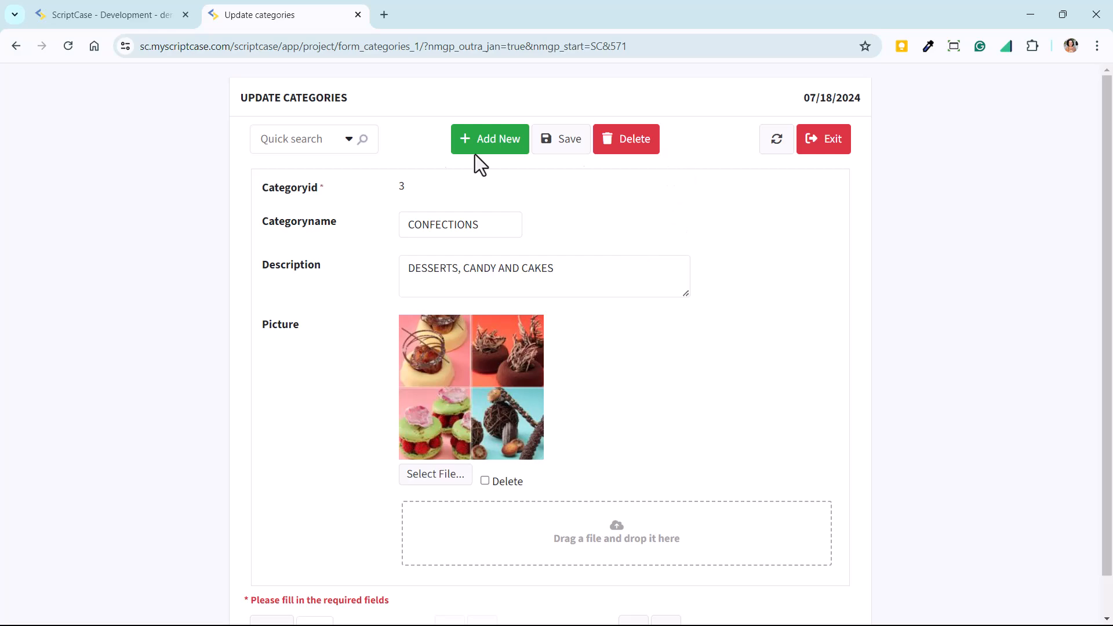
Step: Return to the ScriptCase editor and check the form_categories_1 desktop toolbar settings for the Dynamic Search button in the top toolbar
{"action": "left_click", "coordinate": [114, 13]}
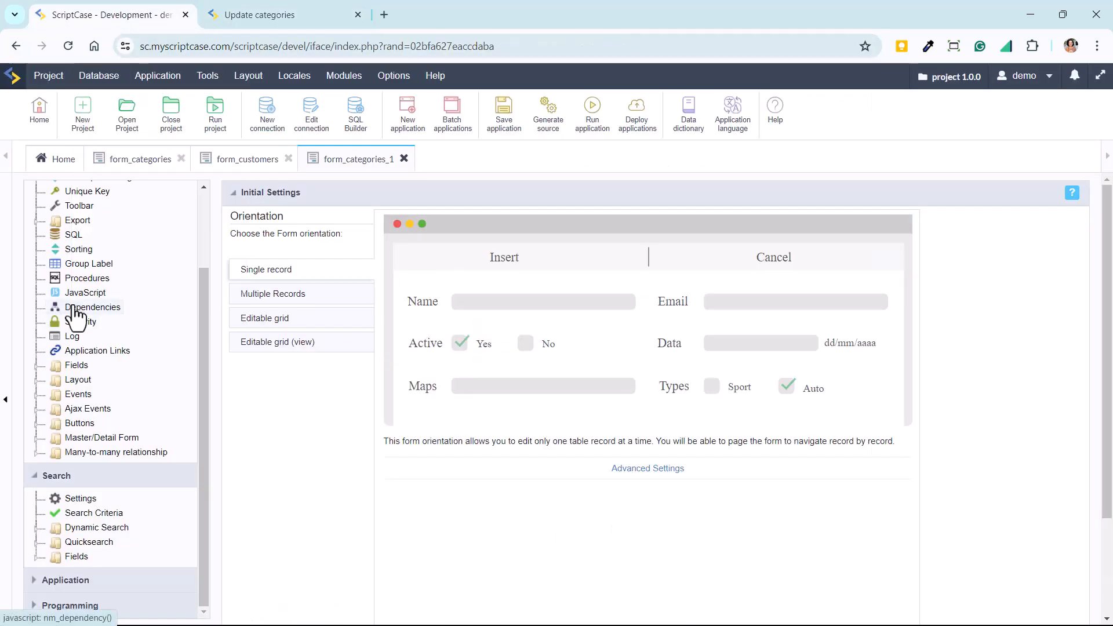
{"action": "scroll", "coordinate": [78, 284], "scroll_direction": "up", "scroll_amount": 1}
{"action": "left_click", "coordinate": [79, 279]}
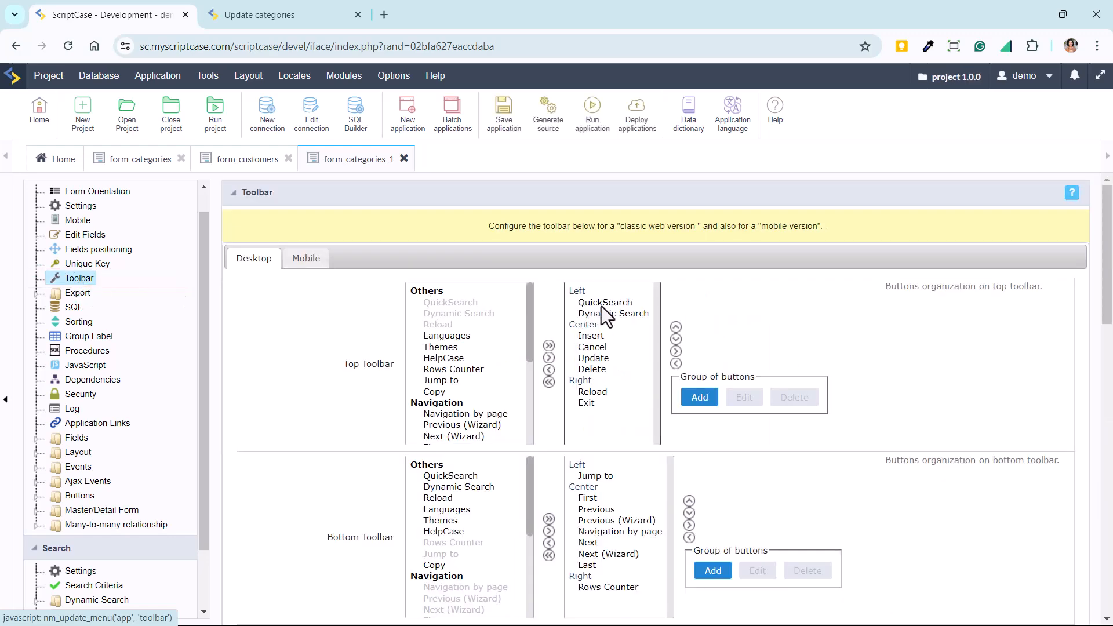
{"action": "left_click", "coordinate": [603, 315]}
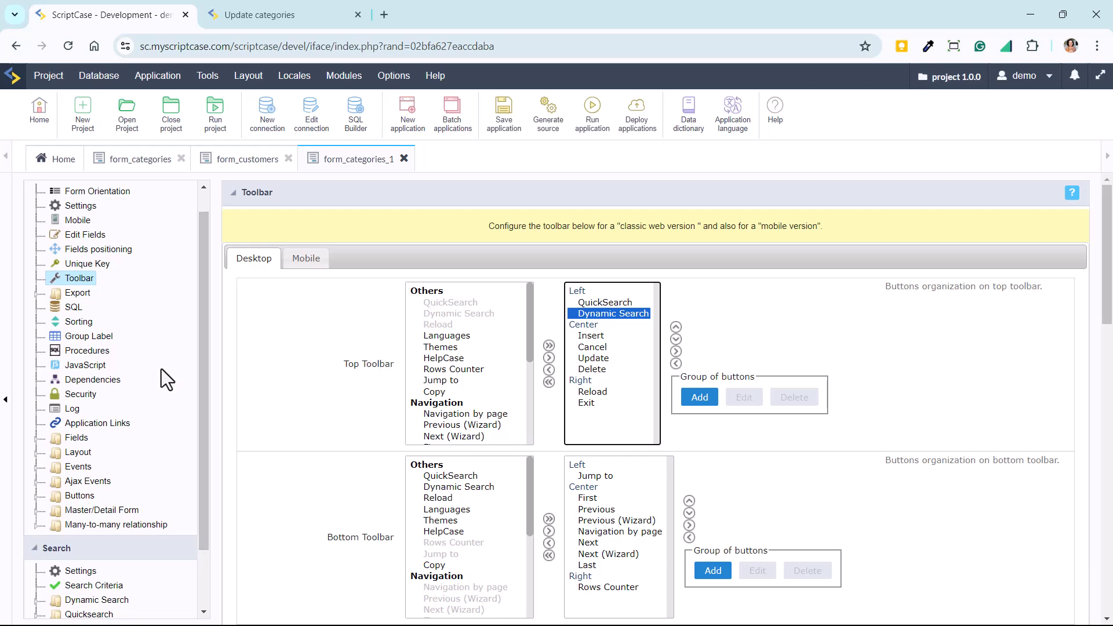
Step: Add all form_categories_1 fields (categoryid, categoryname, description and picture) to the fields used for dynamic search
{"action": "scroll", "coordinate": [131, 353], "scroll_direction": "up", "scroll_amount": 1}
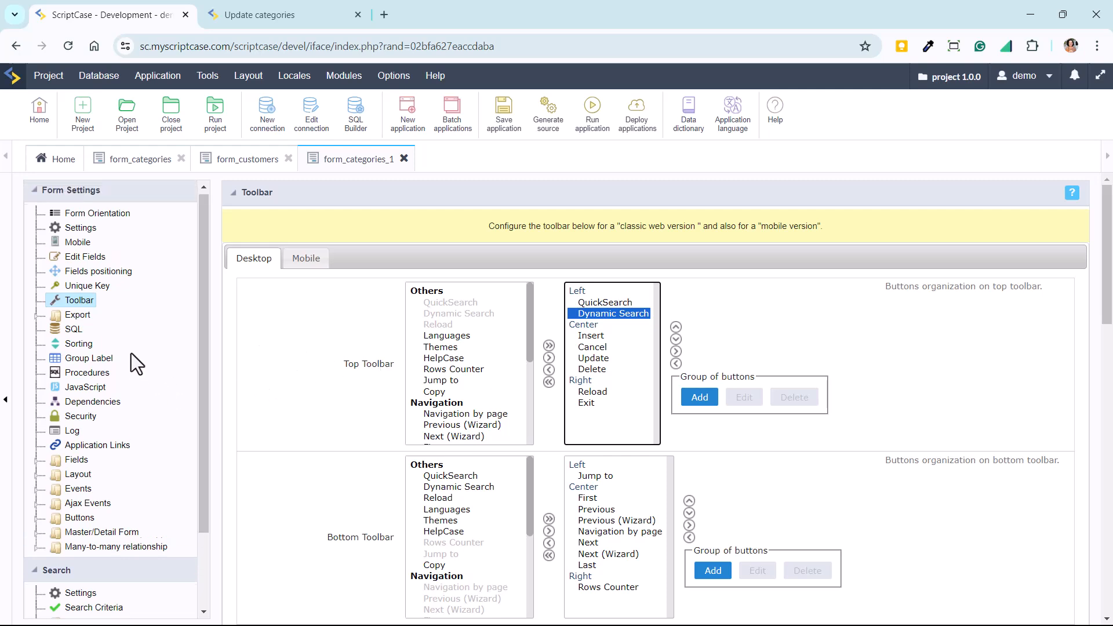
{"action": "left_click", "coordinate": [40, 196]}
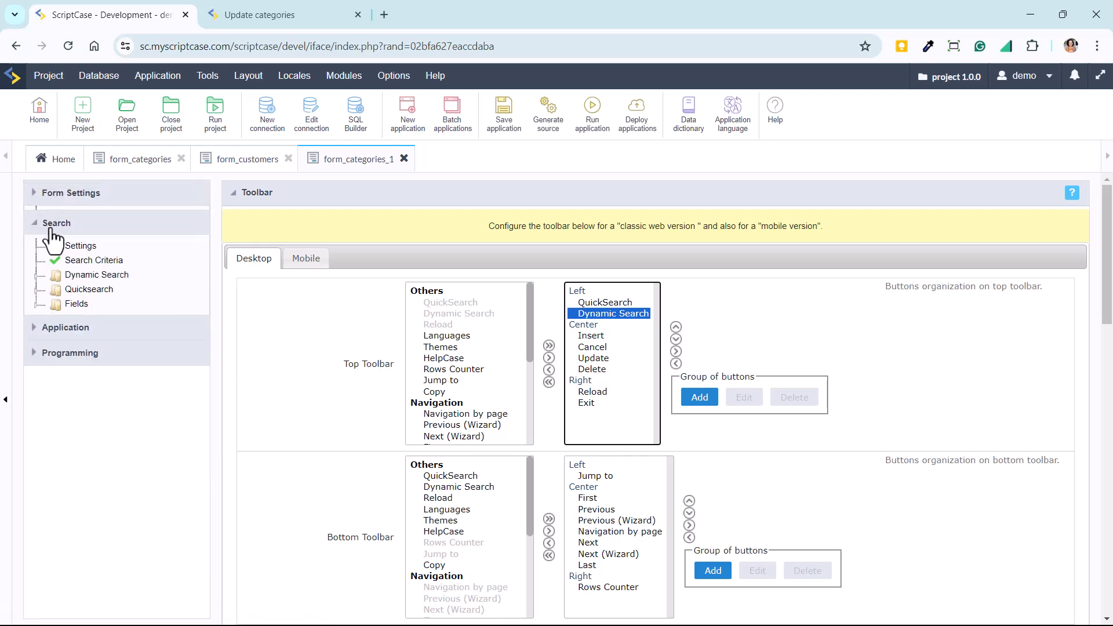
{"action": "left_click", "coordinate": [87, 271]}
{"action": "left_click", "coordinate": [90, 302]}
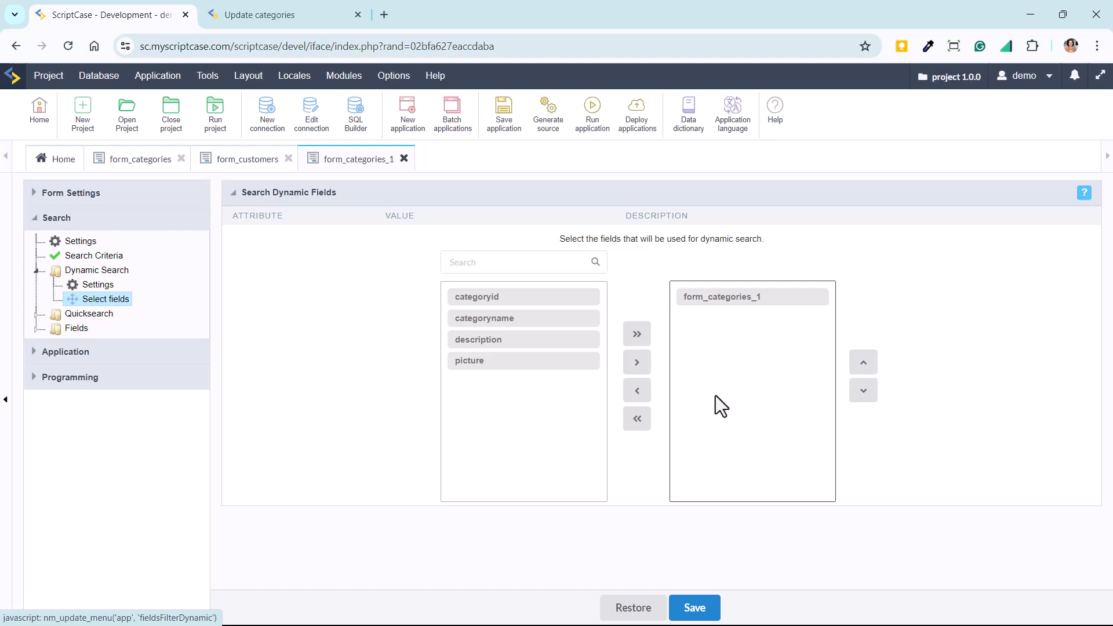
{"action": "left_click", "coordinate": [525, 298]}
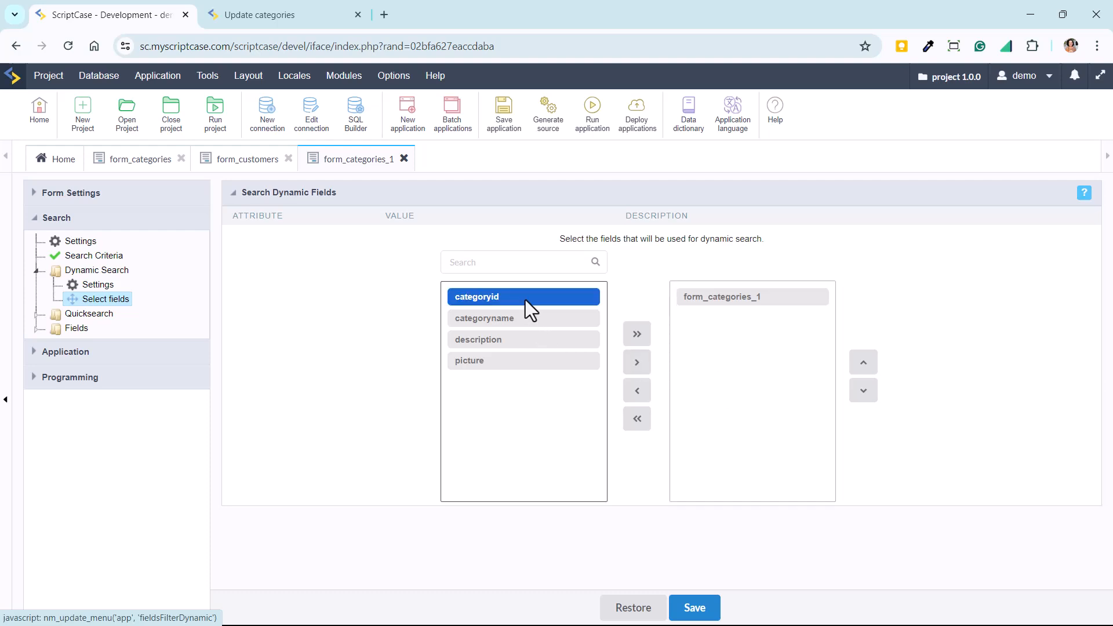
{"action": "left_click", "coordinate": [637, 334]}
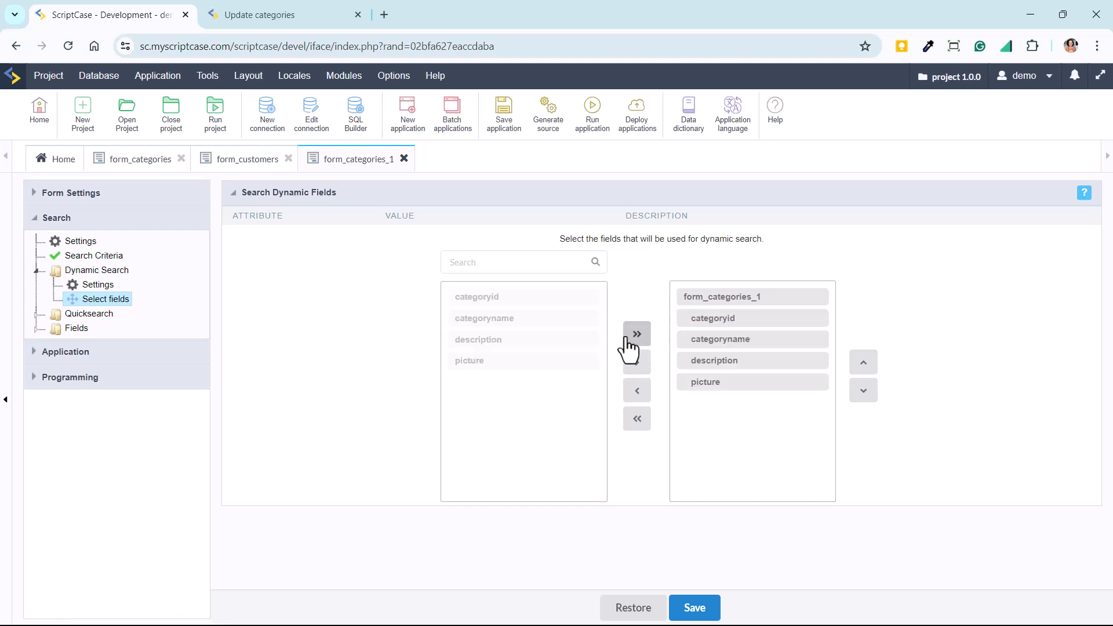
Step: Run the form_categories_1 application and open Dynamic Search in the generated Update categories form
{"action": "left_click", "coordinate": [592, 110]}
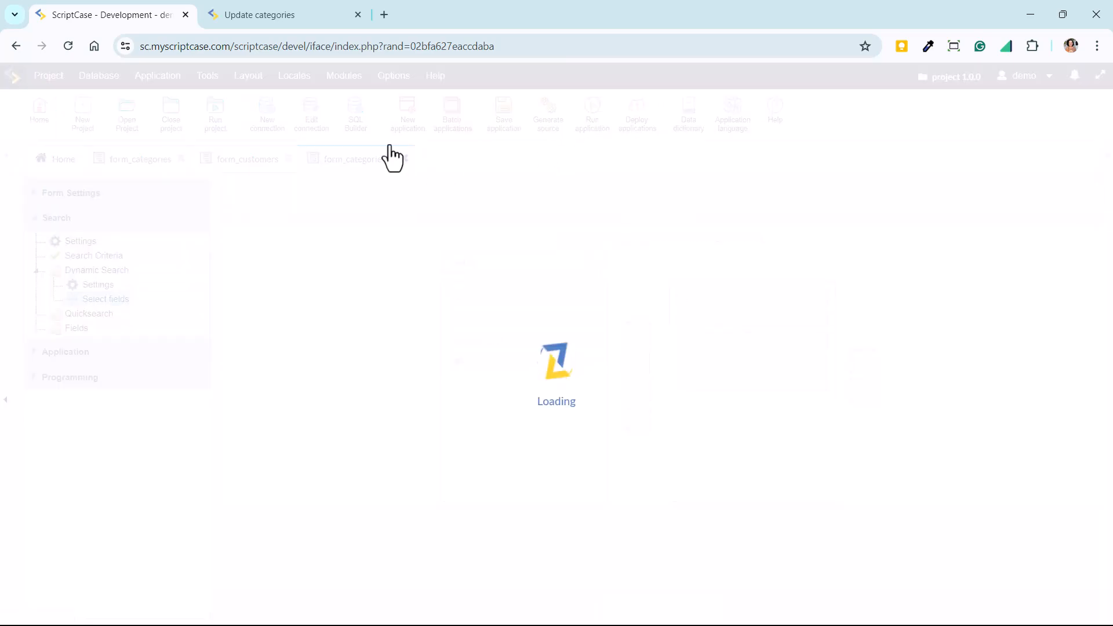
{"action": "left_click", "coordinate": [276, 4]}
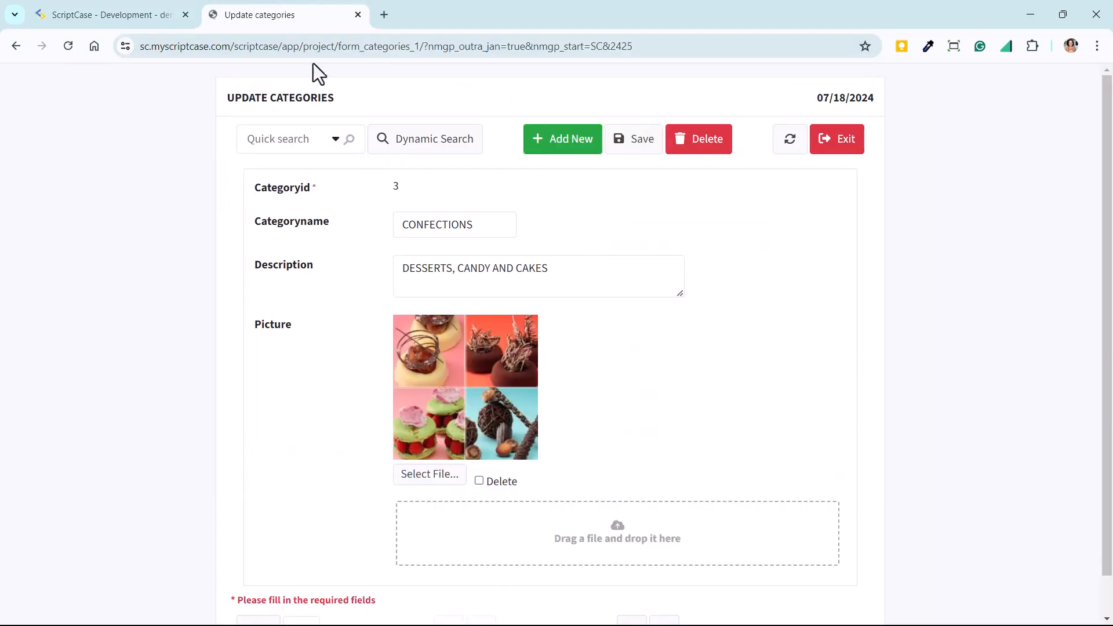
{"action": "left_click", "coordinate": [432, 148]}
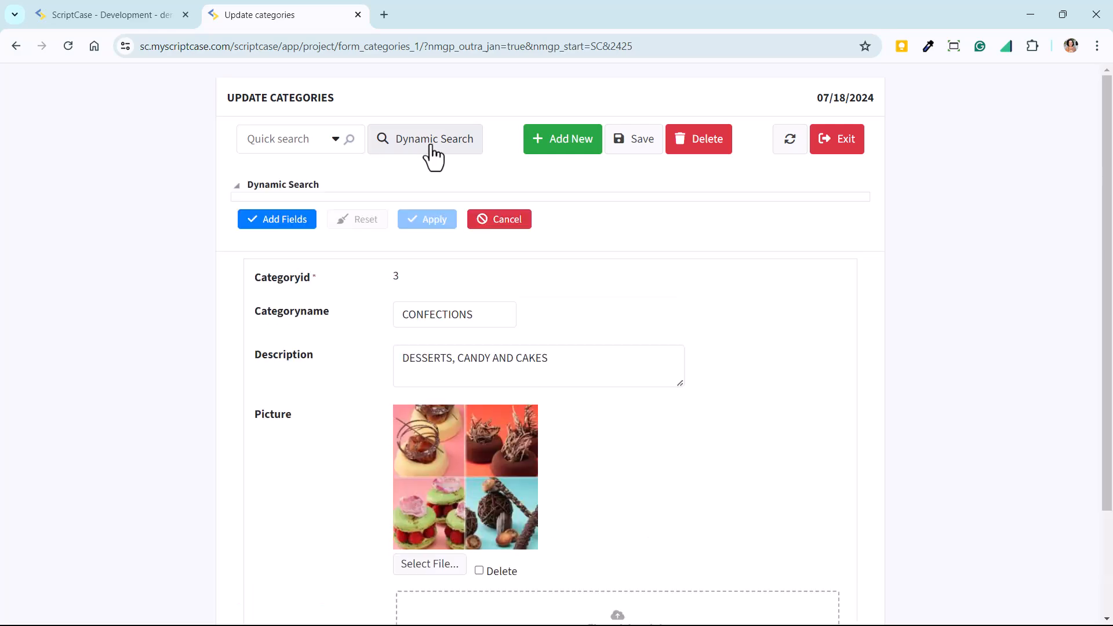
Step: Add Categoryid and Categoryname as dynamic search criteria, then remove the Categoryid criterion
{"action": "left_click", "coordinate": [275, 225]}
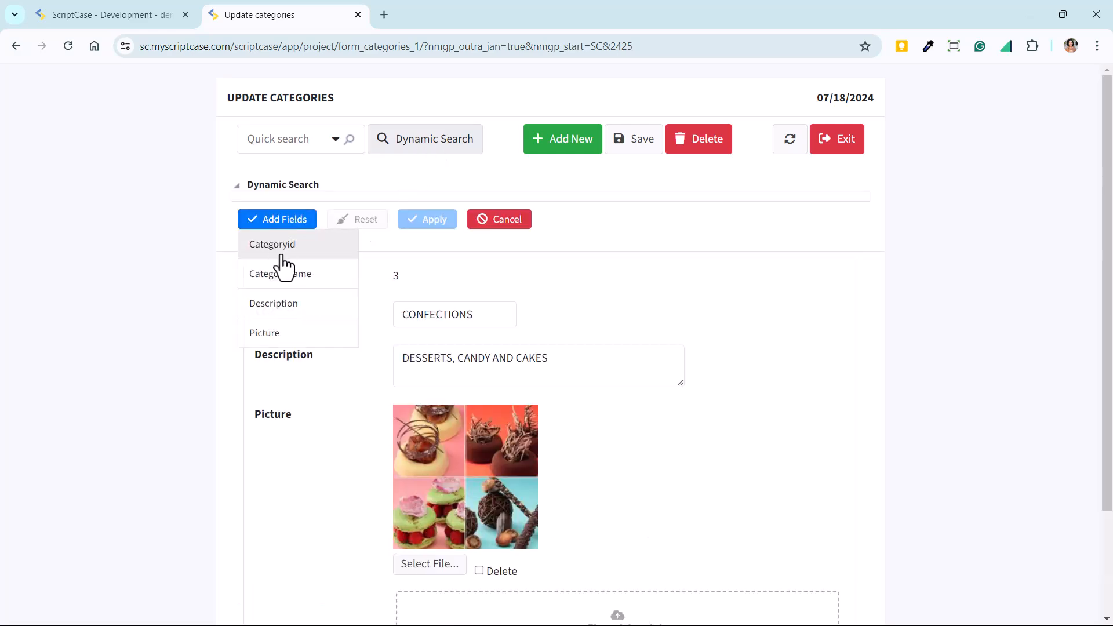
{"action": "left_click", "coordinate": [281, 249]}
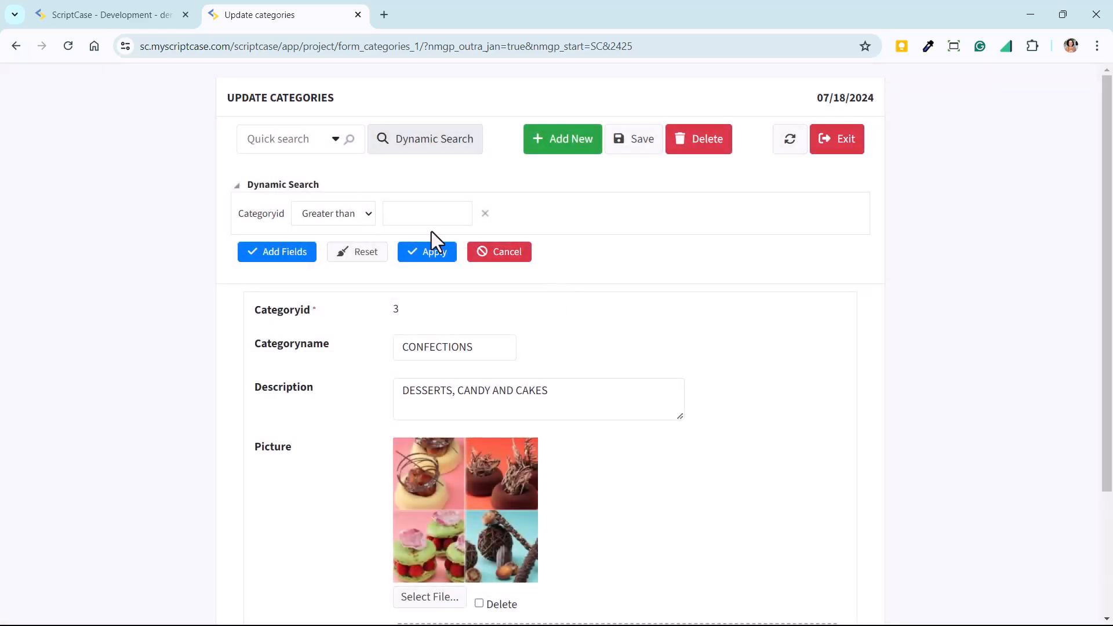
{"action": "left_click", "coordinate": [288, 257]}
{"action": "left_click", "coordinate": [295, 306]}
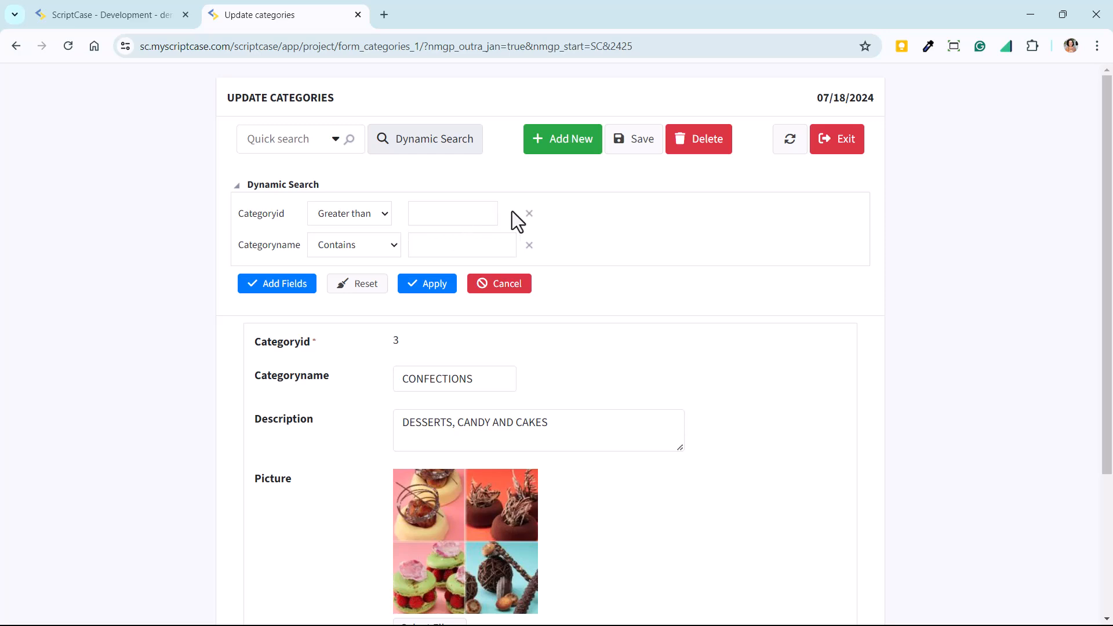
{"action": "left_click", "coordinate": [528, 214]}
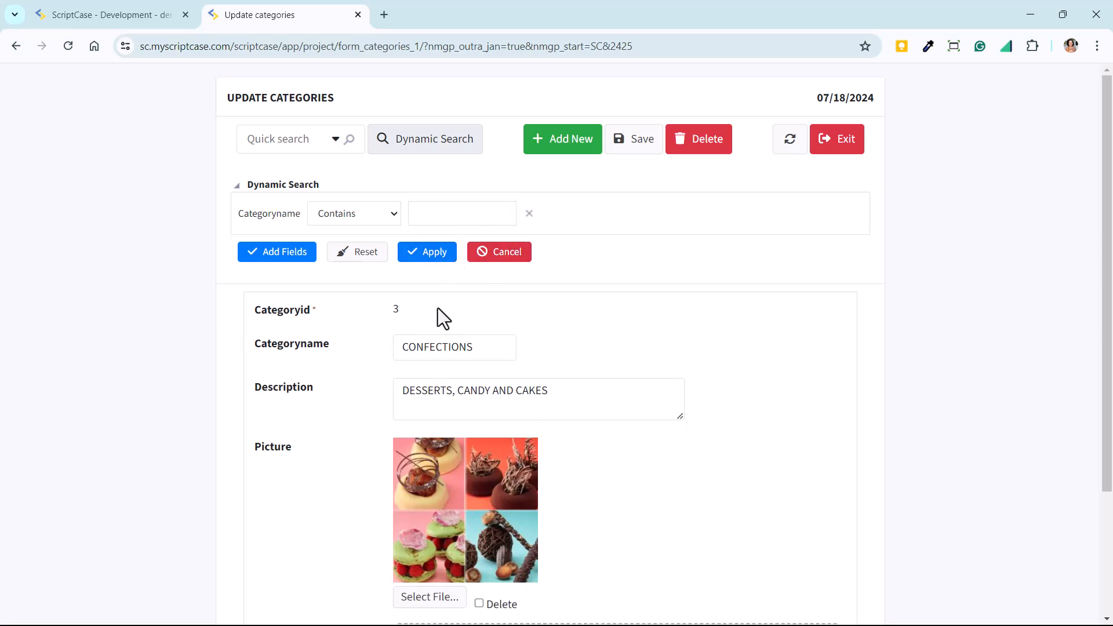
Step: Copy the record's category name CONFECTIONS into the value of the Categoryname "Contains" criterion
{"action": "double_click", "coordinate": [408, 351]}
{"action": "key", "text": "ctrl+c"}
{"action": "left_click", "coordinate": [458, 215]}
{"action": "key", "text": "ctrl+v"}
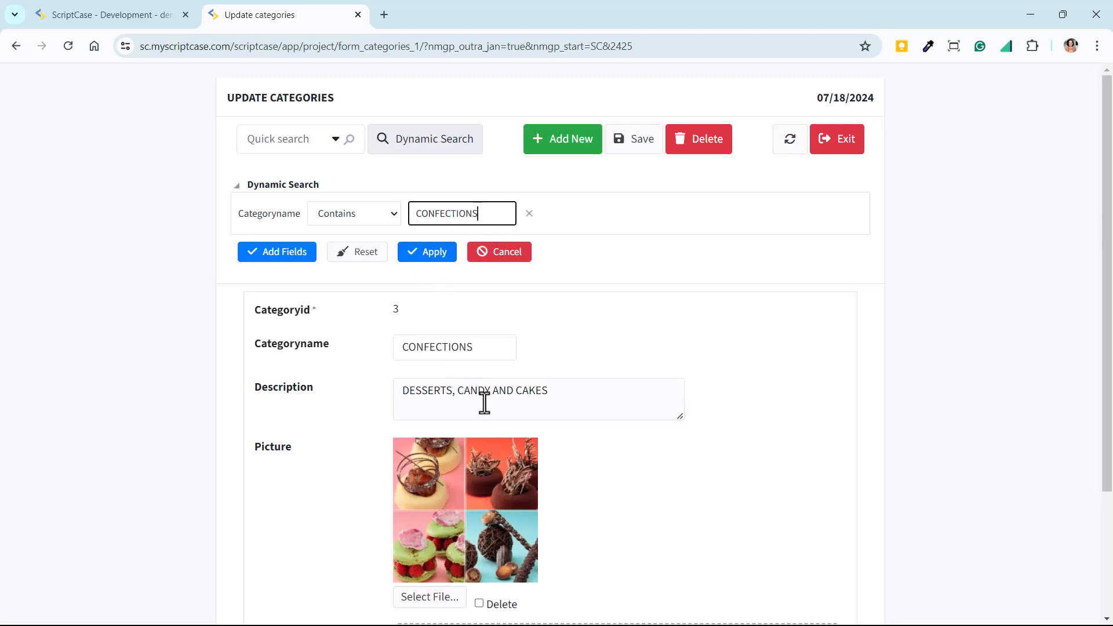
Step: Apply the dynamic search on Categoryname and check the record counter below the form
{"action": "scroll", "coordinate": [642, 455], "scroll_direction": "down", "scroll_amount": 3}
{"action": "scroll", "coordinate": [885, 544], "scroll_direction": "up", "scroll_amount": 3}
{"action": "left_click", "coordinate": [284, 253]}
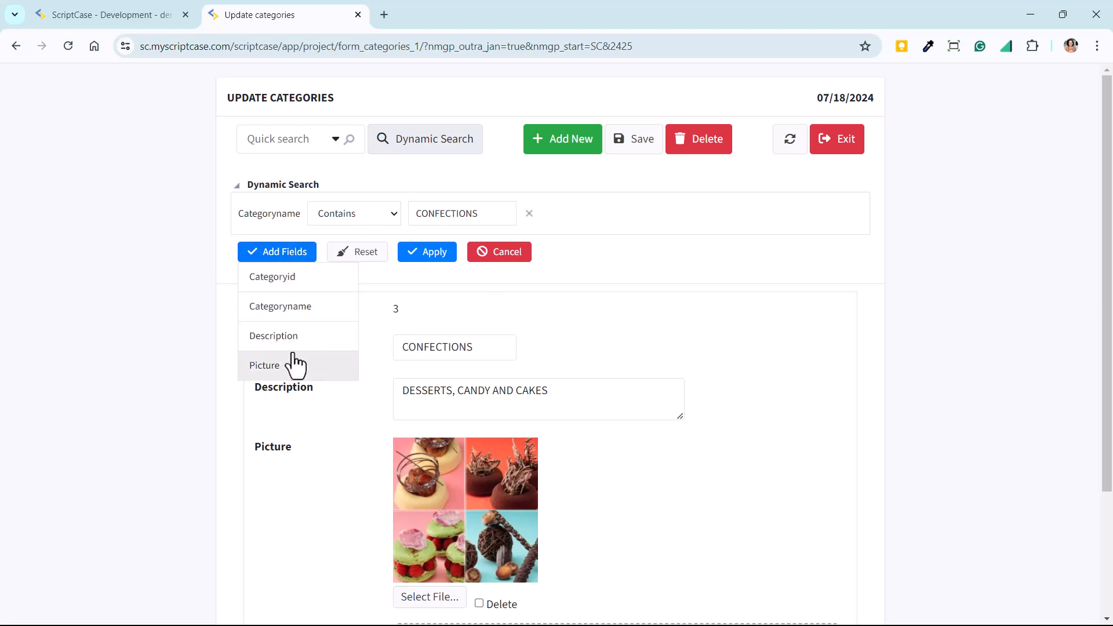
{"action": "left_click", "coordinate": [366, 217]}
{"action": "left_click", "coordinate": [517, 216]}
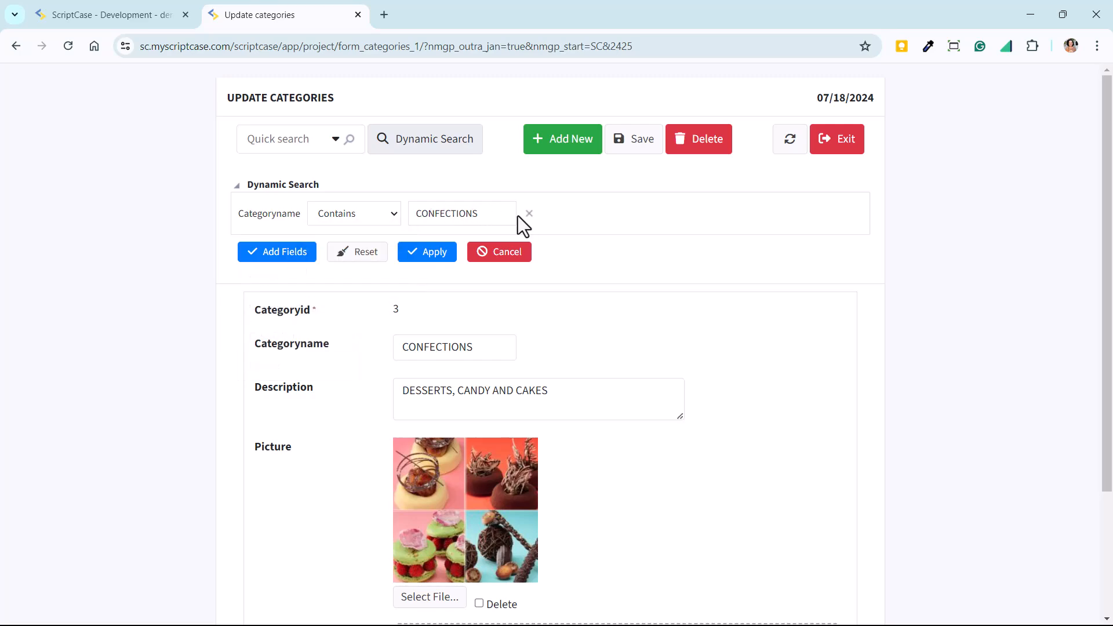
{"action": "left_click", "coordinate": [416, 252]}
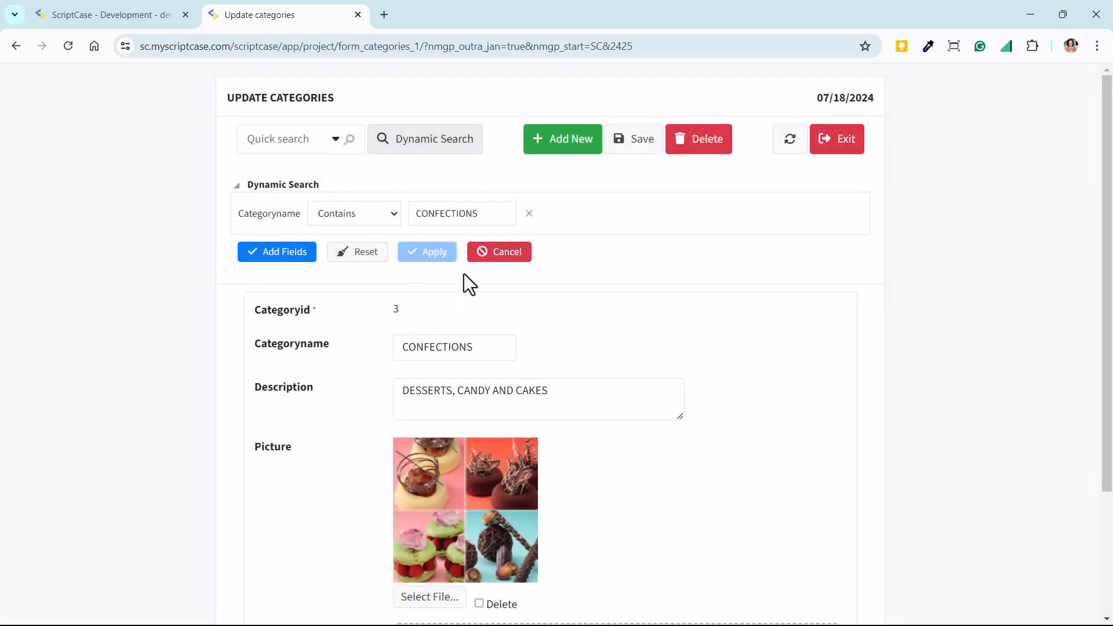
{"action": "scroll", "coordinate": [660, 424], "scroll_direction": "down", "scroll_amount": 3}
{"action": "scroll", "coordinate": [729, 536], "scroll_direction": "up", "scroll_amount": 3}
{"action": "scroll", "coordinate": [569, 354], "scroll_direction": "down", "scroll_amount": 3}
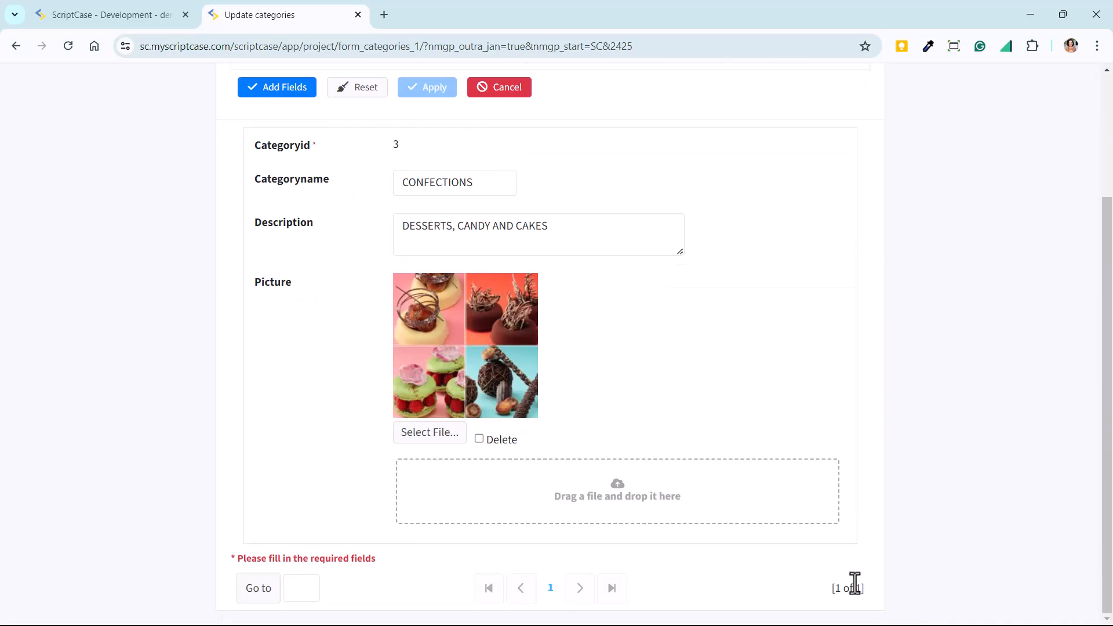
{"action": "scroll", "coordinate": [577, 439], "scroll_direction": "up", "scroll_amount": 3}
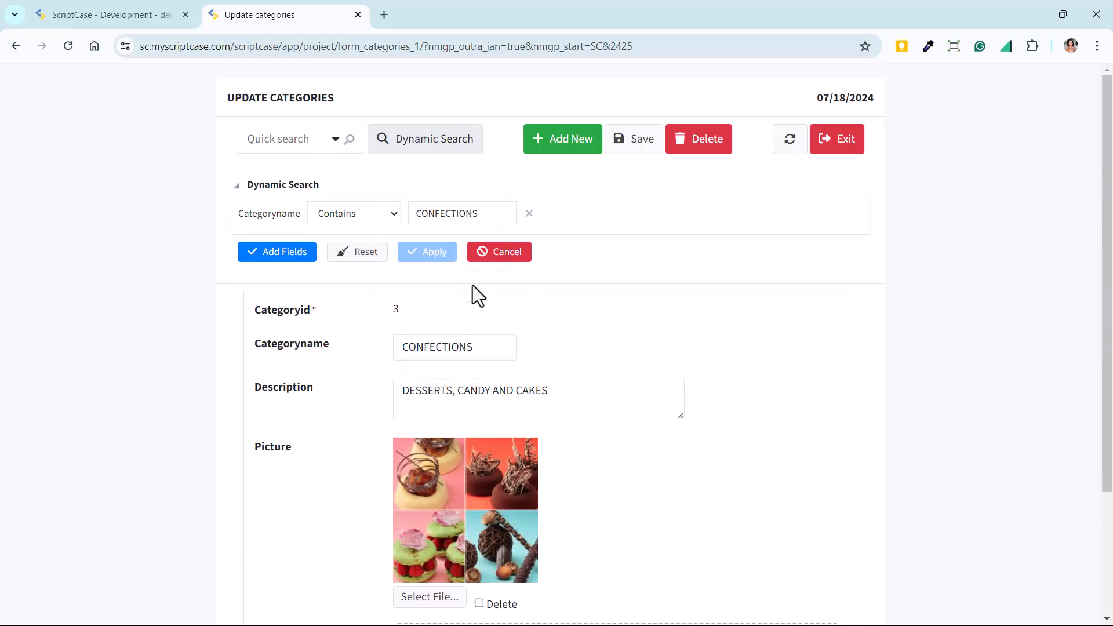
Step: Remove the Categoryname criterion, cancel the dynamic search, and check the record counter below the form
{"action": "left_click", "coordinate": [529, 214]}
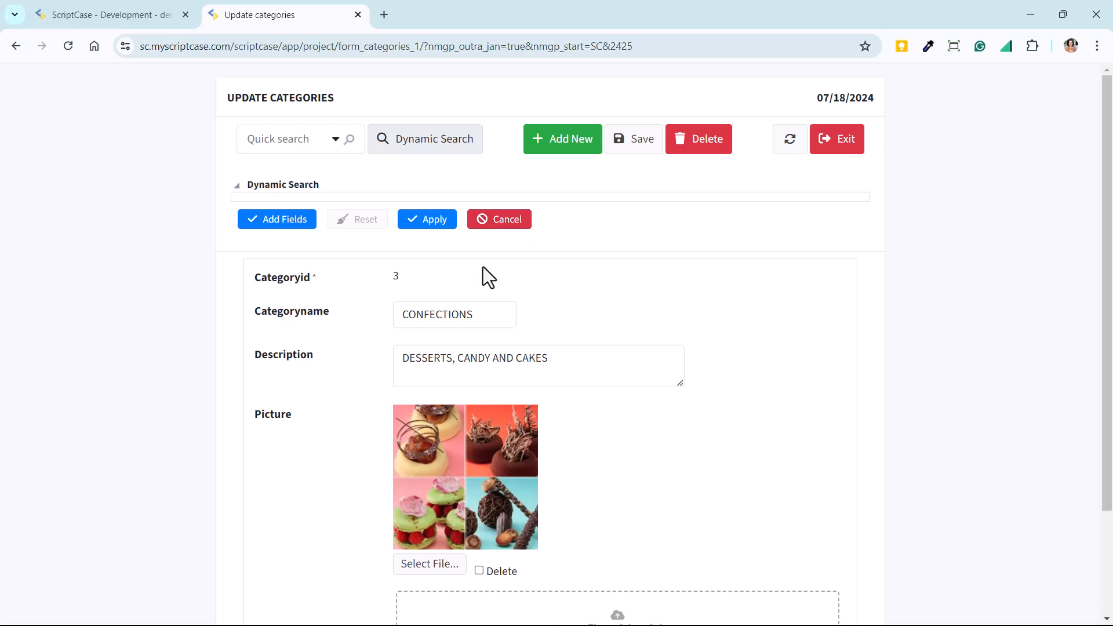
{"action": "left_click", "coordinate": [498, 223]}
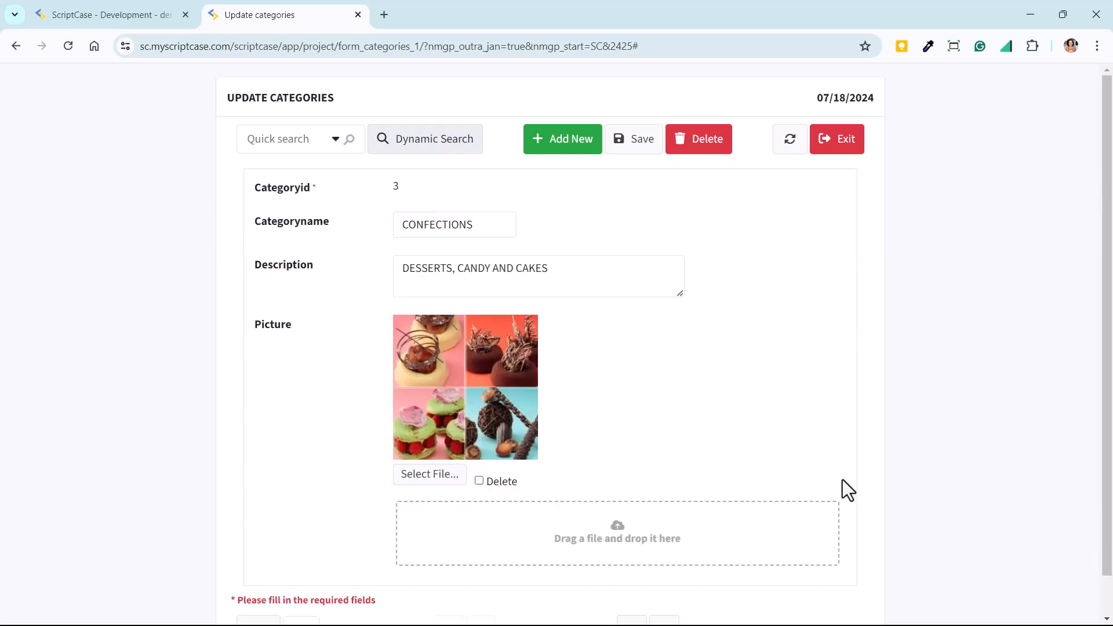
{"action": "scroll", "coordinate": [843, 479], "scroll_direction": "down", "scroll_amount": 1}
{"action": "double_click", "coordinate": [856, 589]}
{"action": "scroll", "coordinate": [927, 520], "scroll_direction": "up", "scroll_amount": 1}
Step: Return to the ScriptCase editor and examine the Search Criteria options for the categoryid, categoryname and picture fields
{"action": "left_click", "coordinate": [124, 14]}
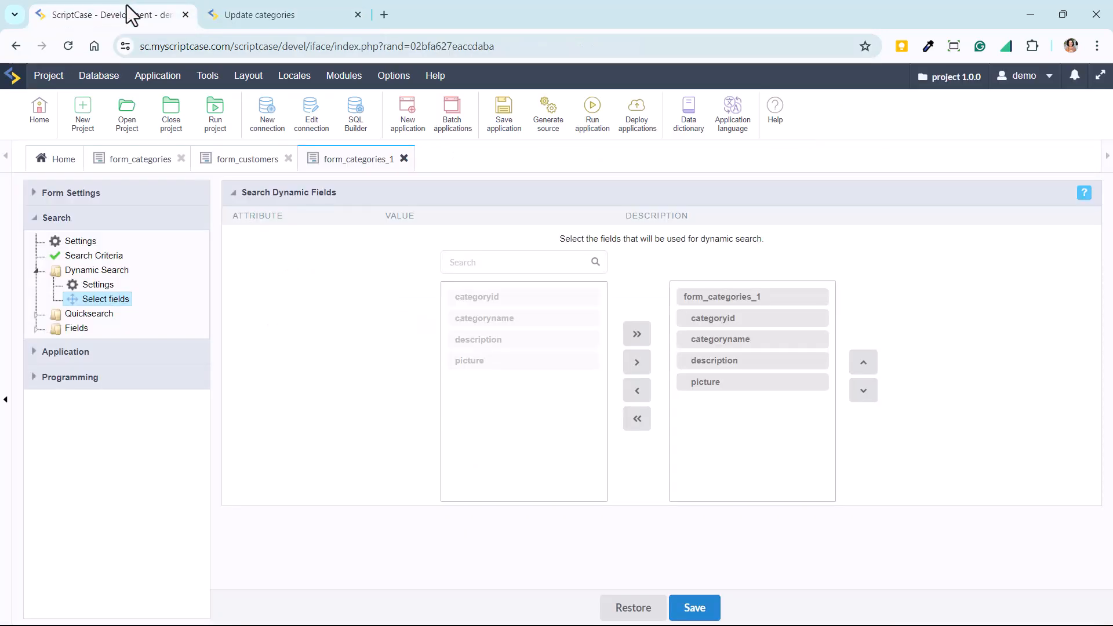
{"action": "left_click", "coordinate": [91, 259]}
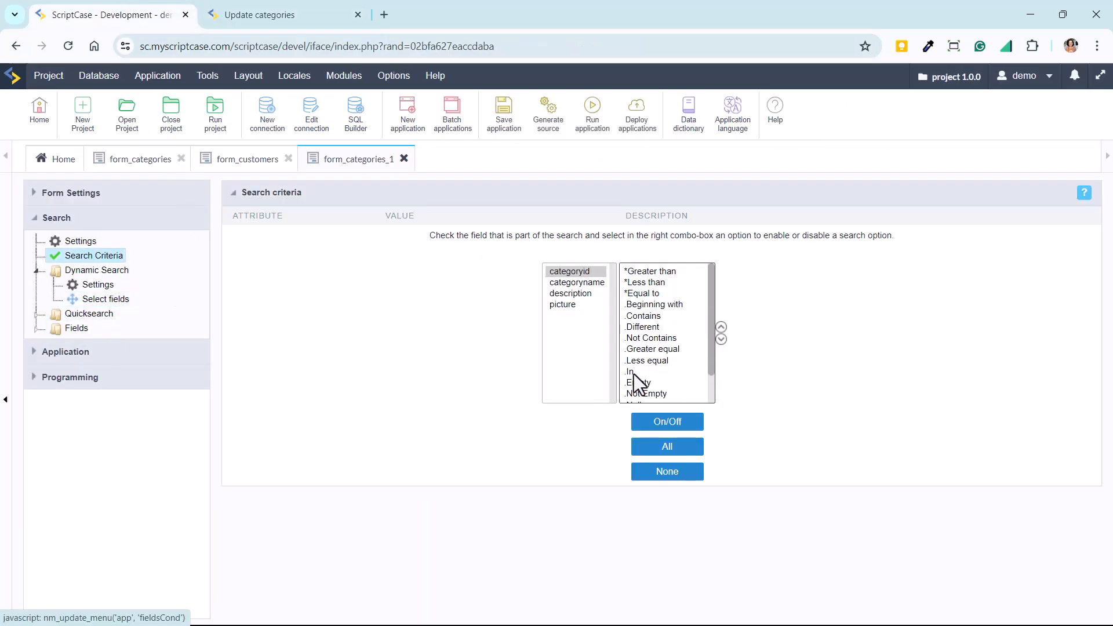
{"action": "left_click", "coordinate": [582, 292]}
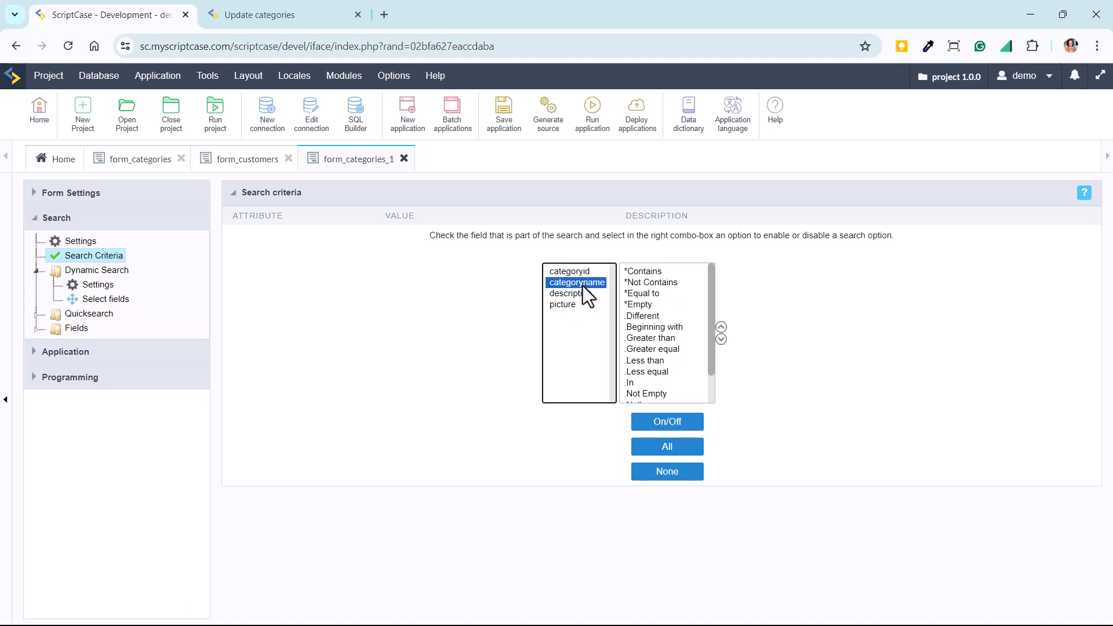
{"action": "left_click", "coordinate": [583, 305]}
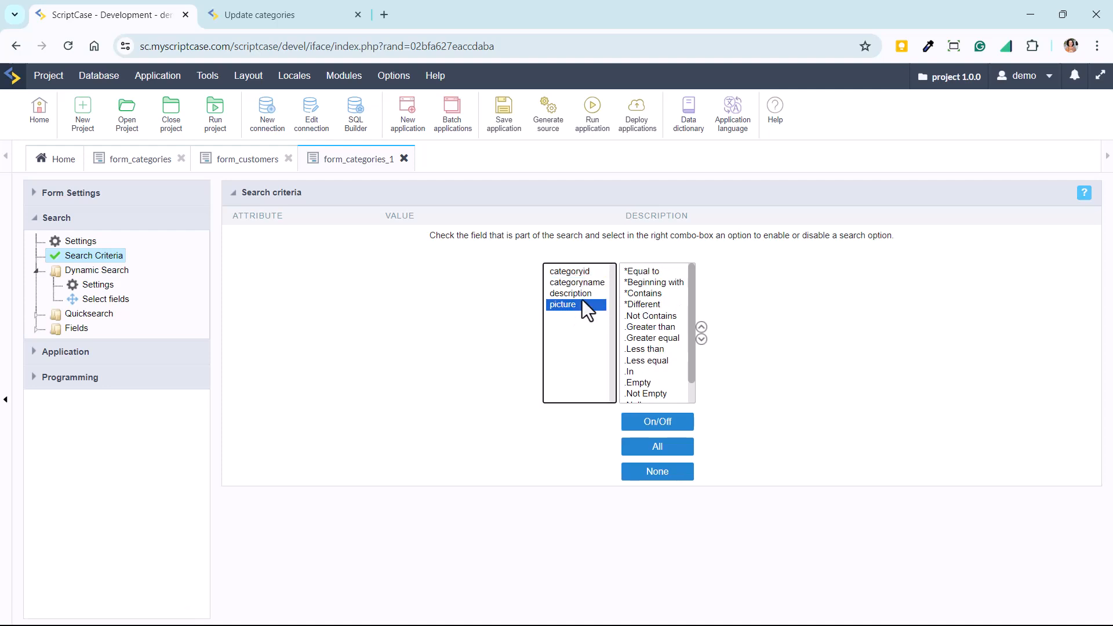
{"action": "left_click", "coordinate": [581, 284]}
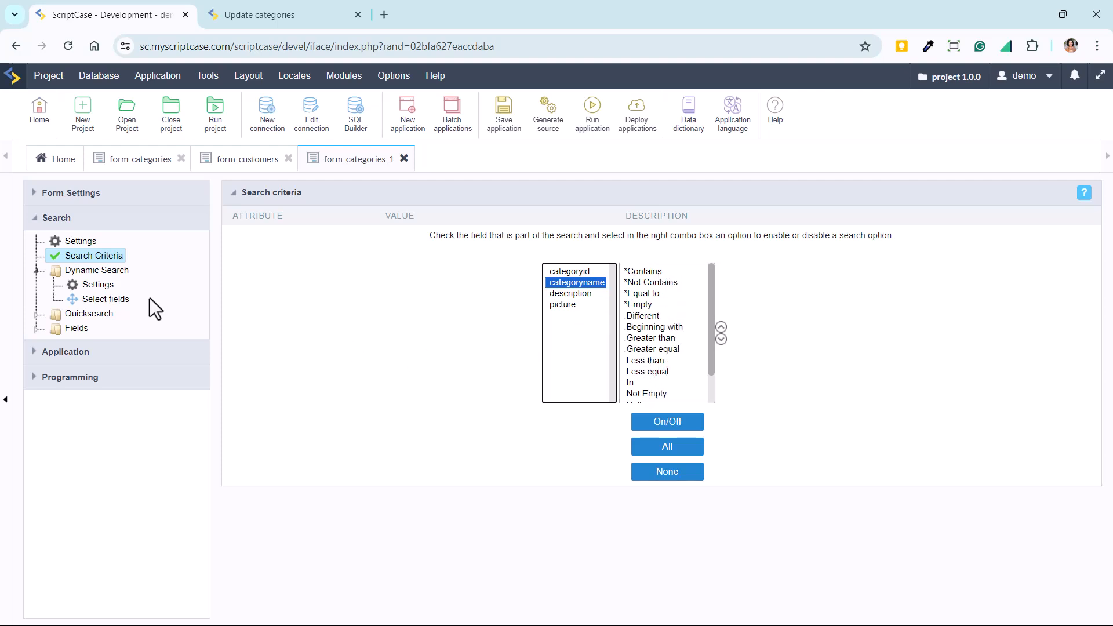
Step: Keep the Search Criteria at AND, enable Display Condition in the form's general Search Settings, and run the application
{"action": "left_click", "coordinate": [81, 241]}
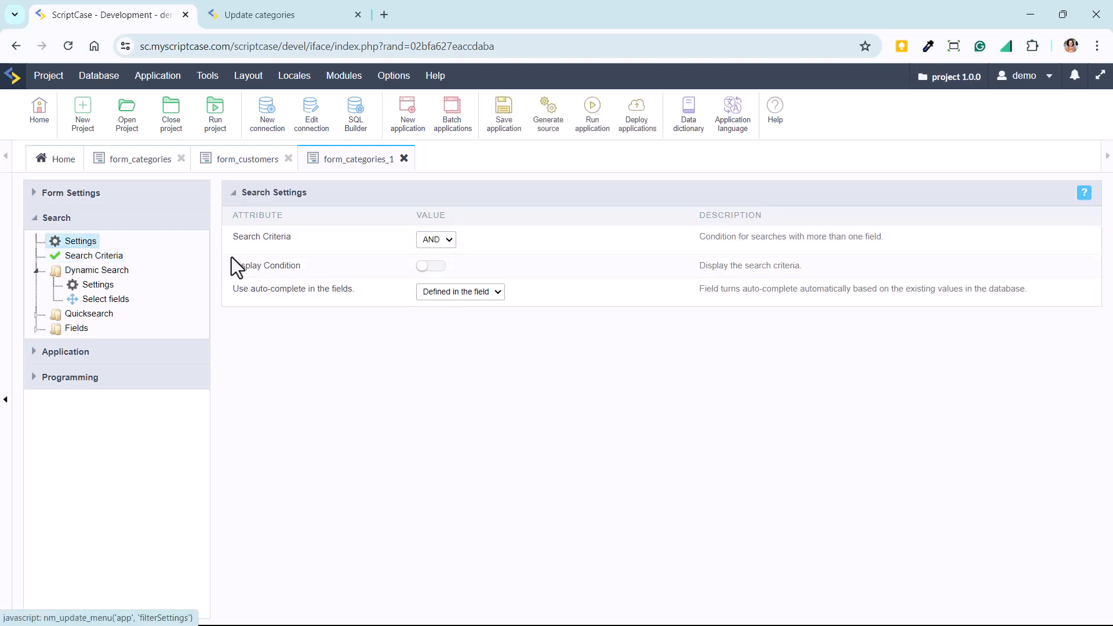
{"action": "left_click", "coordinate": [436, 240]}
{"action": "left_click", "coordinate": [434, 251]}
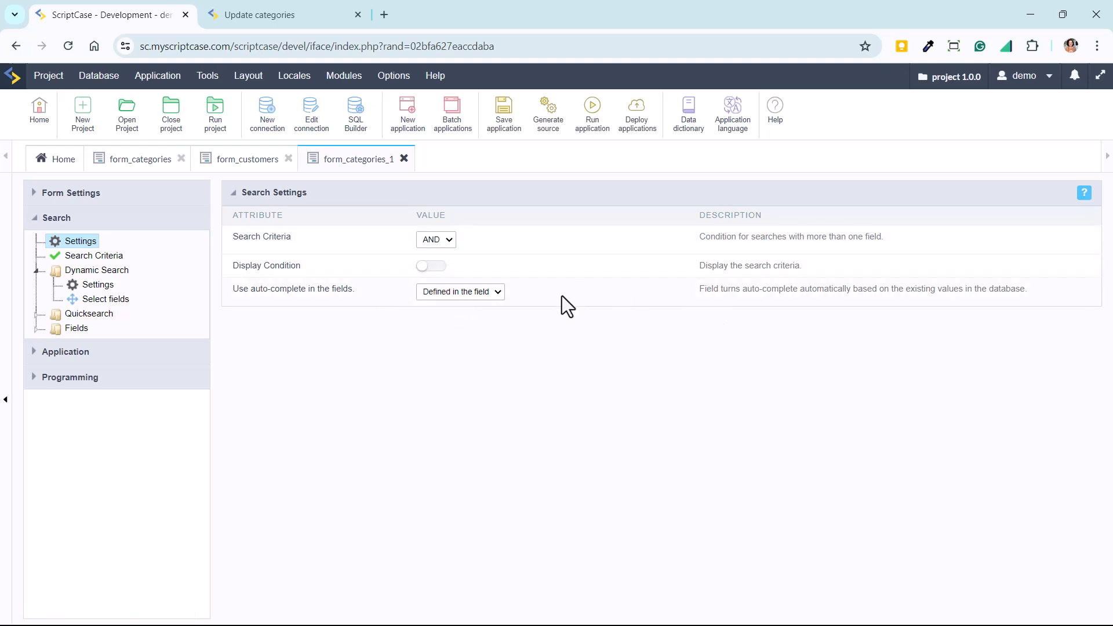
{"action": "left_click", "coordinate": [433, 268]}
{"action": "left_click", "coordinate": [592, 137]}
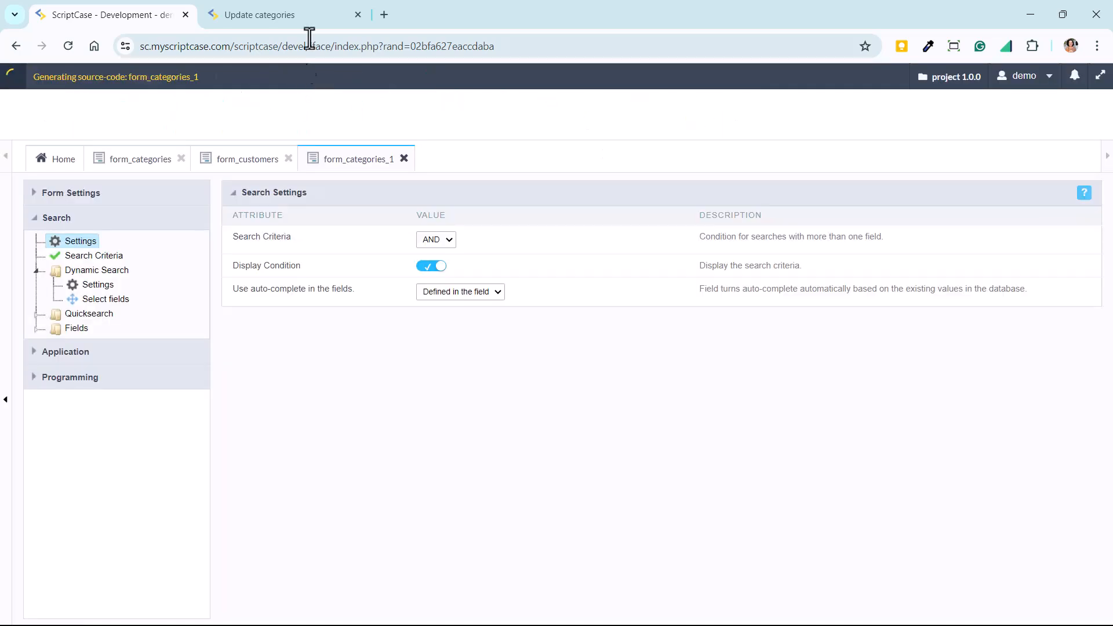
Step: In the running form, open the dynamic search with a Categoryid criterion and examine the Criteria condition options
{"action": "left_click", "coordinate": [324, 13]}
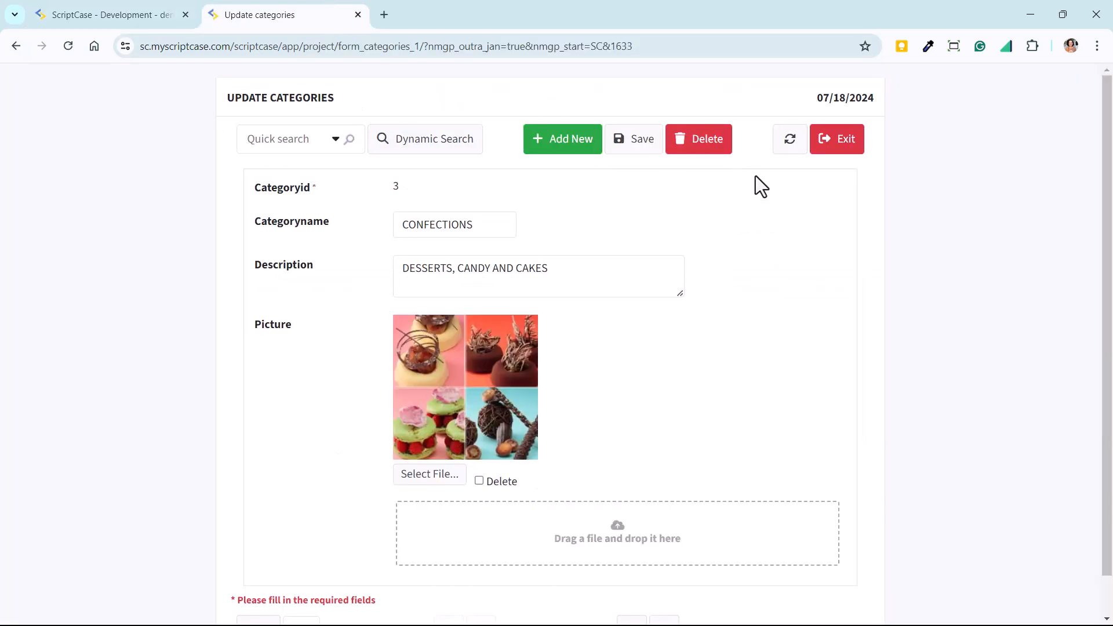
{"action": "left_click", "coordinate": [469, 148]}
{"action": "left_click", "coordinate": [267, 221]}
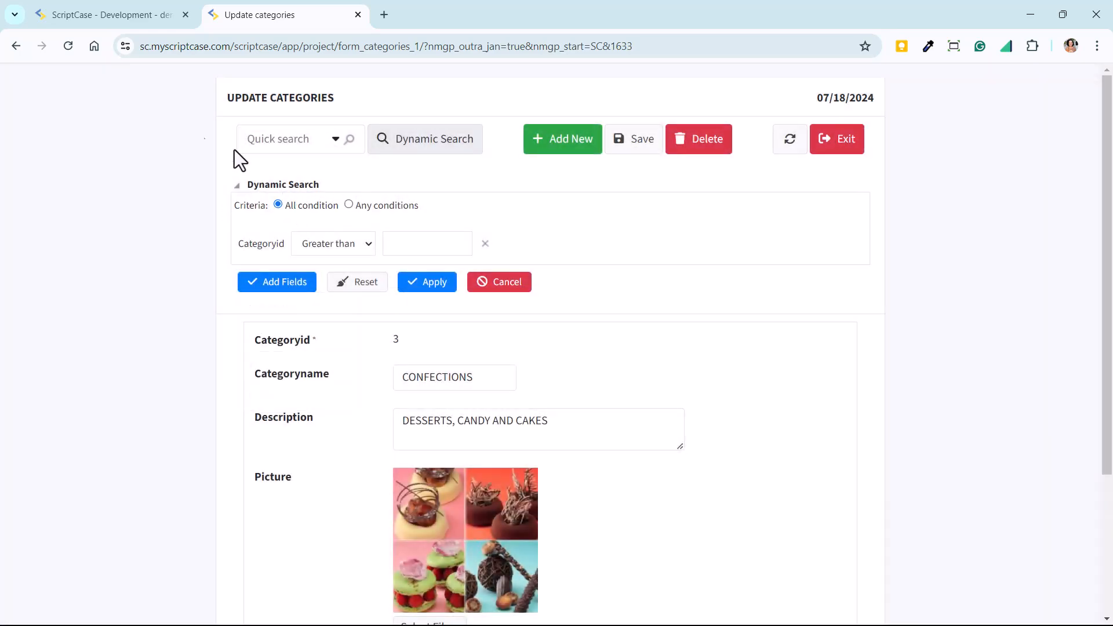
Step: Return to the ScriptCase editor and examine the auto-complete options in Search Settings and the categoryname field's Ajax data types
{"action": "left_click", "coordinate": [143, 4]}
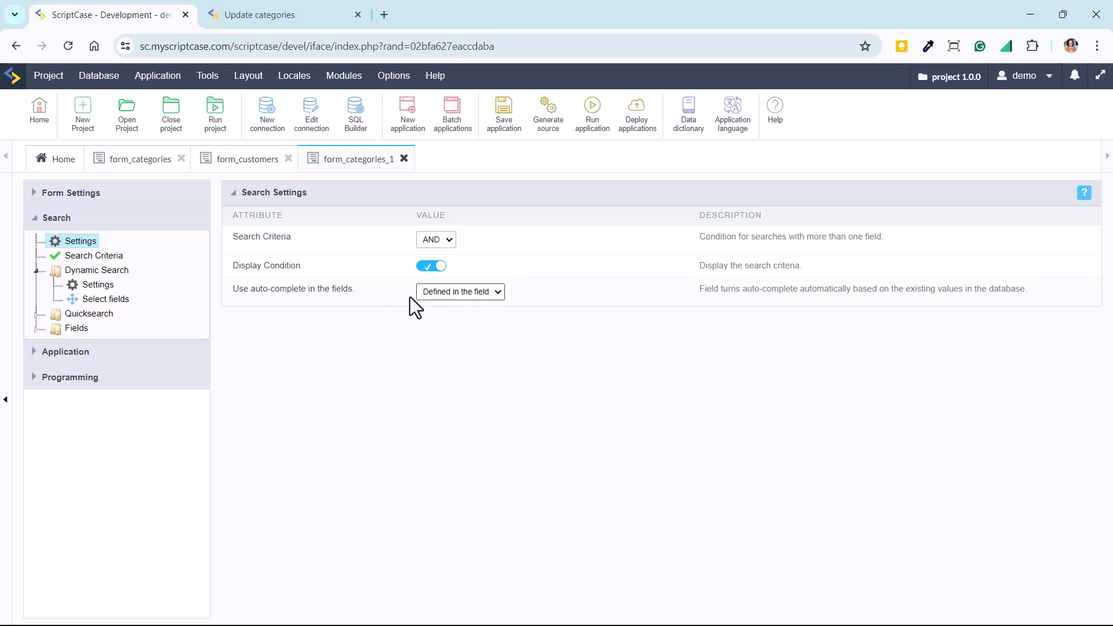
{"action": "left_click", "coordinate": [474, 297]}
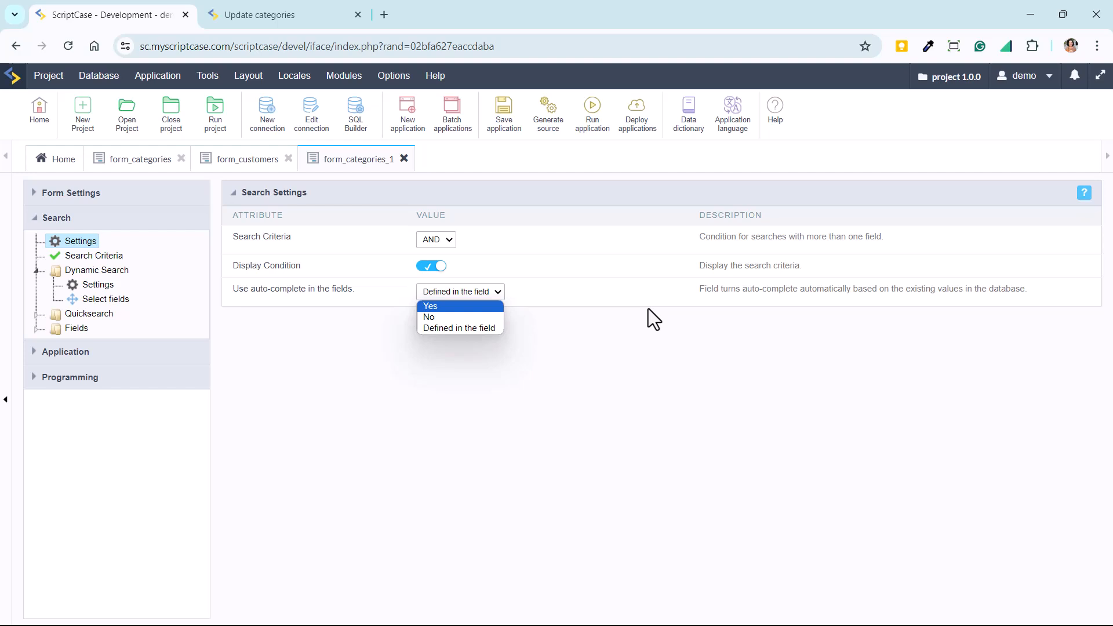
{"action": "left_click", "coordinate": [125, 198]}
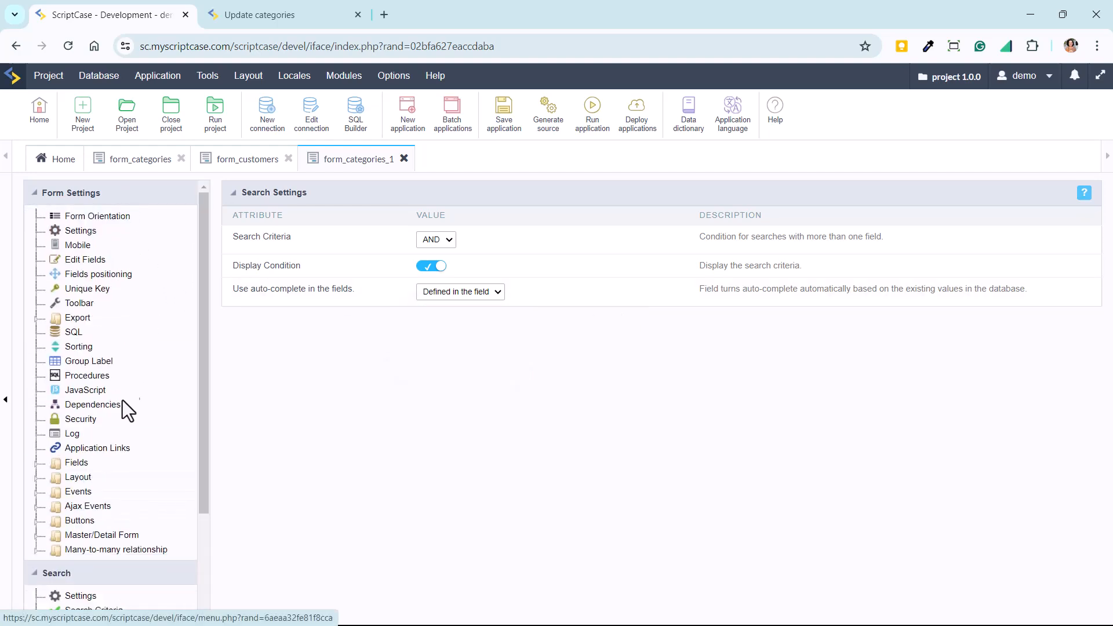
{"action": "scroll", "coordinate": [105, 467], "scroll_direction": "down", "scroll_amount": 2}
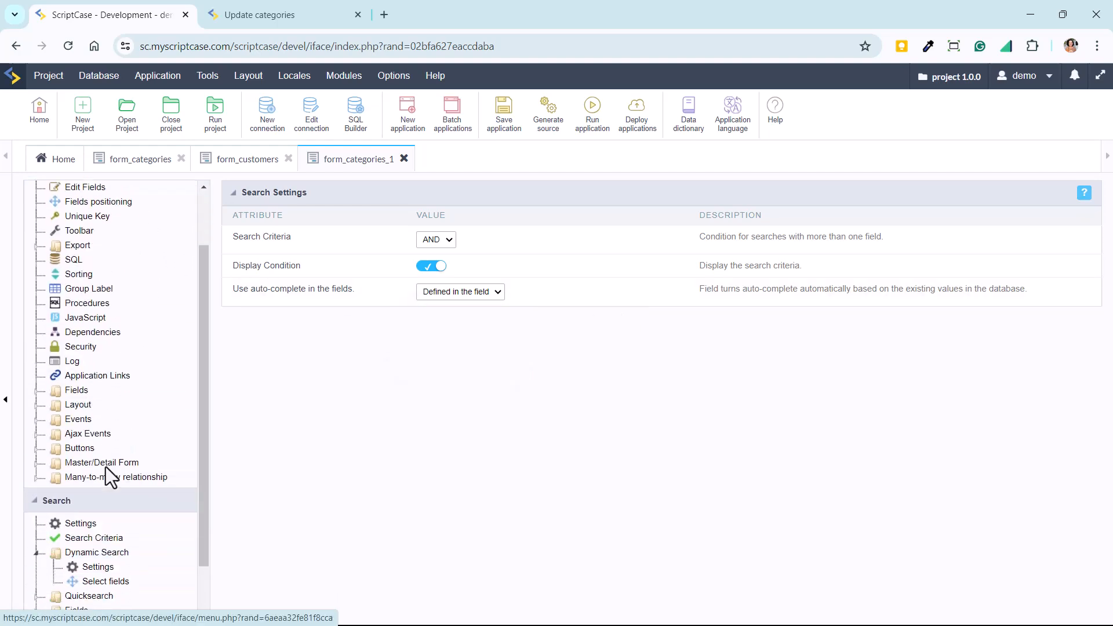
{"action": "left_click", "coordinate": [74, 390]}
{"action": "left_click", "coordinate": [81, 420]}
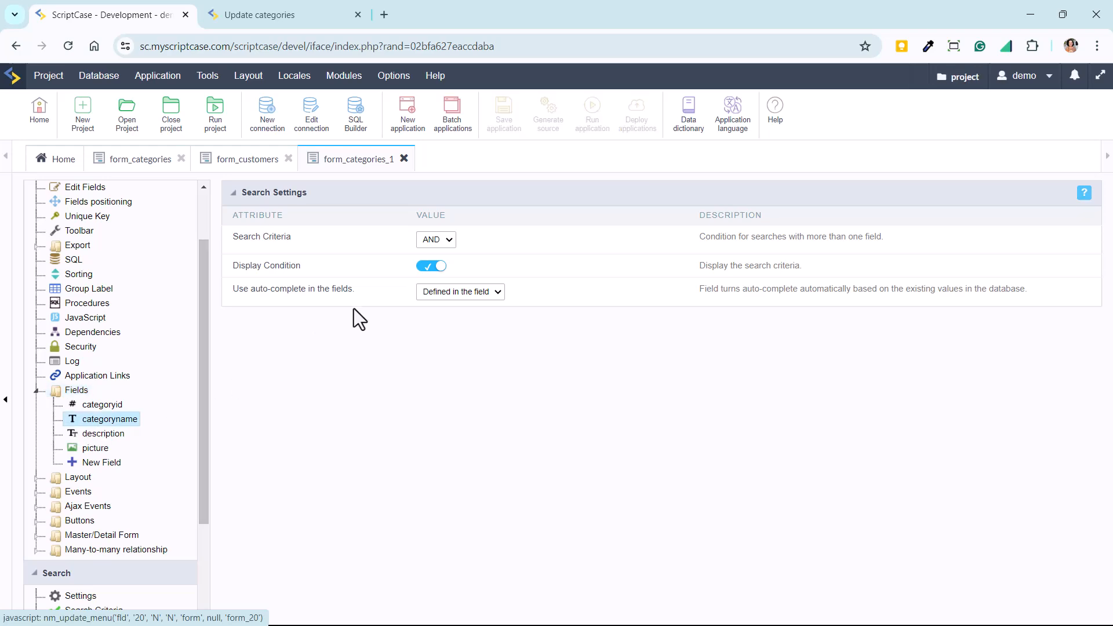
{"action": "left_click", "coordinate": [467, 234]}
{"action": "scroll", "coordinate": [485, 402], "scroll_direction": "down", "scroll_amount": 5}
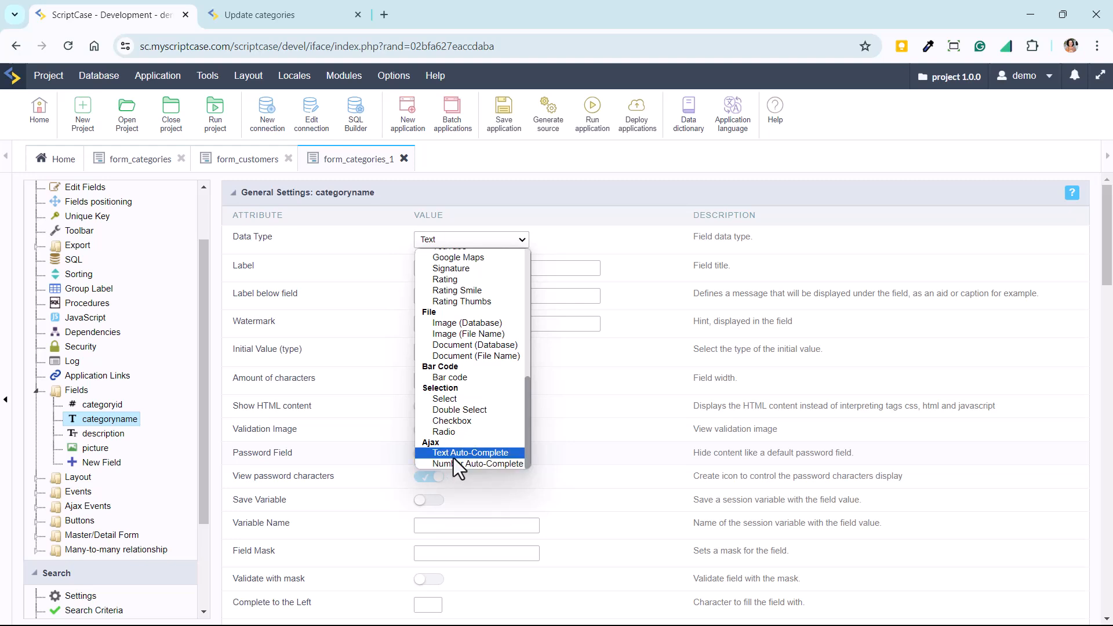
{"action": "left_click", "coordinate": [225, 343]}
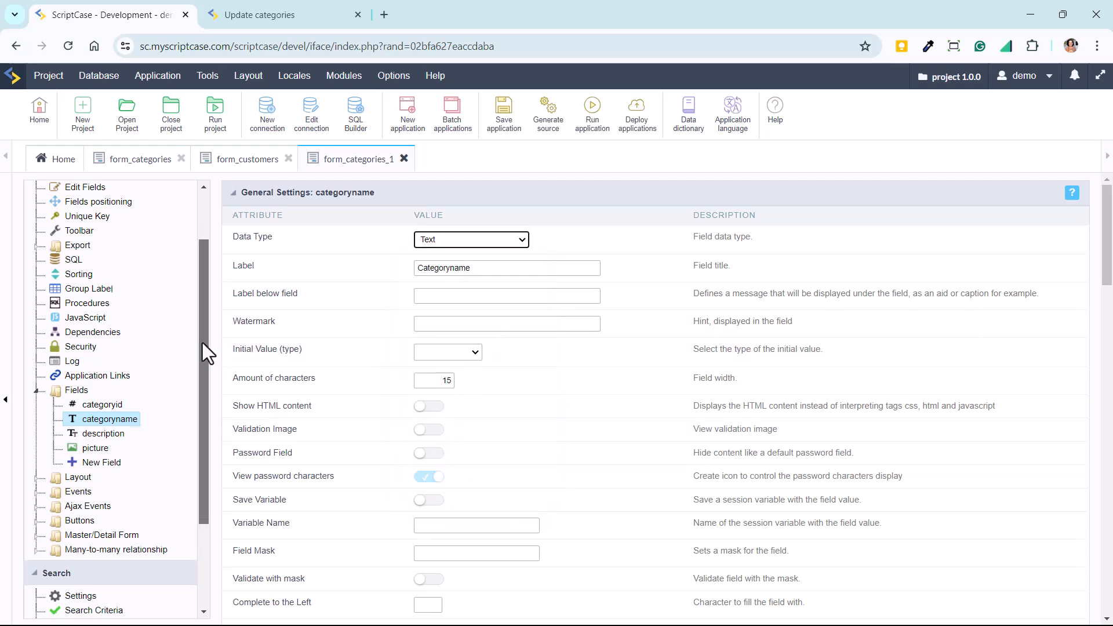
Step: Examine the dynamic search settings' options for Position of the Conditions, Alignment Condition and Use the ENTER key to
{"action": "scroll", "coordinate": [210, 364], "scroll_direction": "down", "scroll_amount": 2}
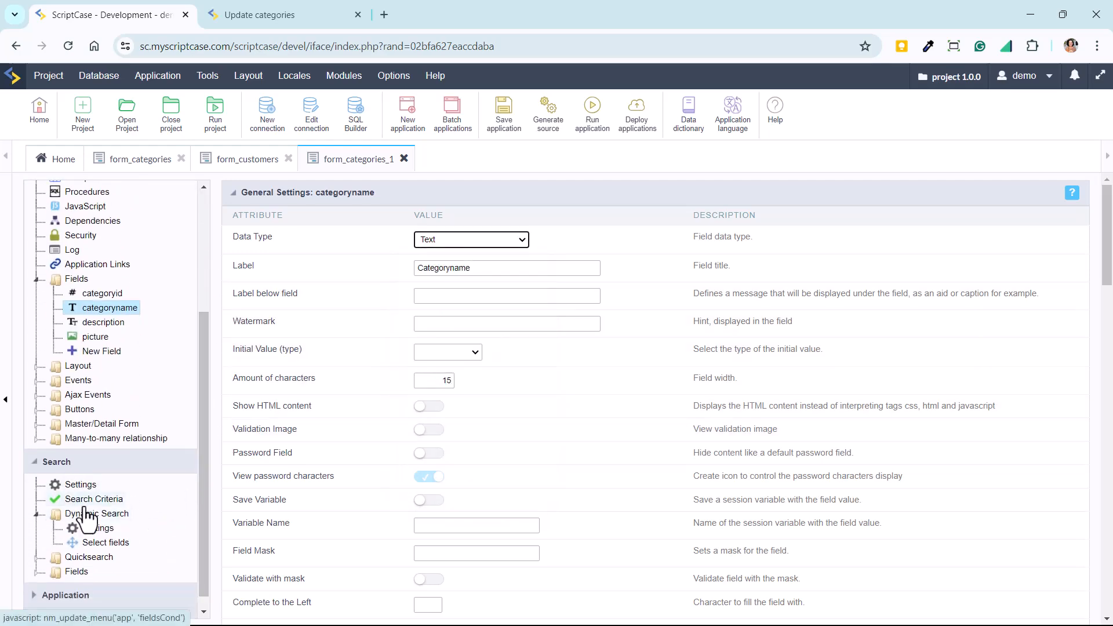
{"action": "left_click", "coordinate": [66, 487]}
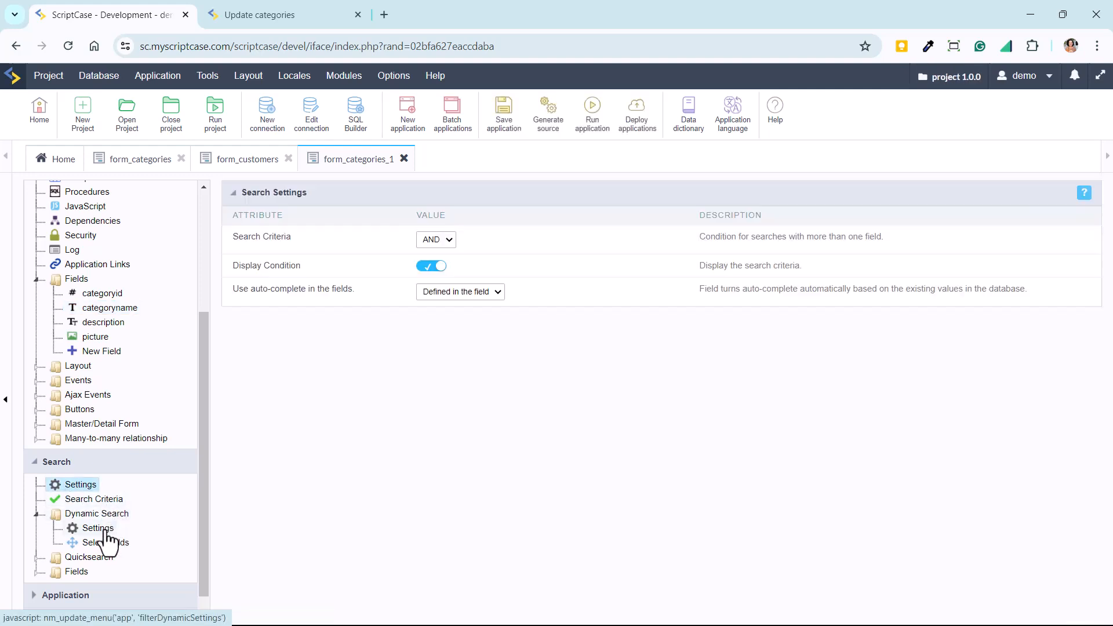
{"action": "left_click", "coordinate": [105, 528]}
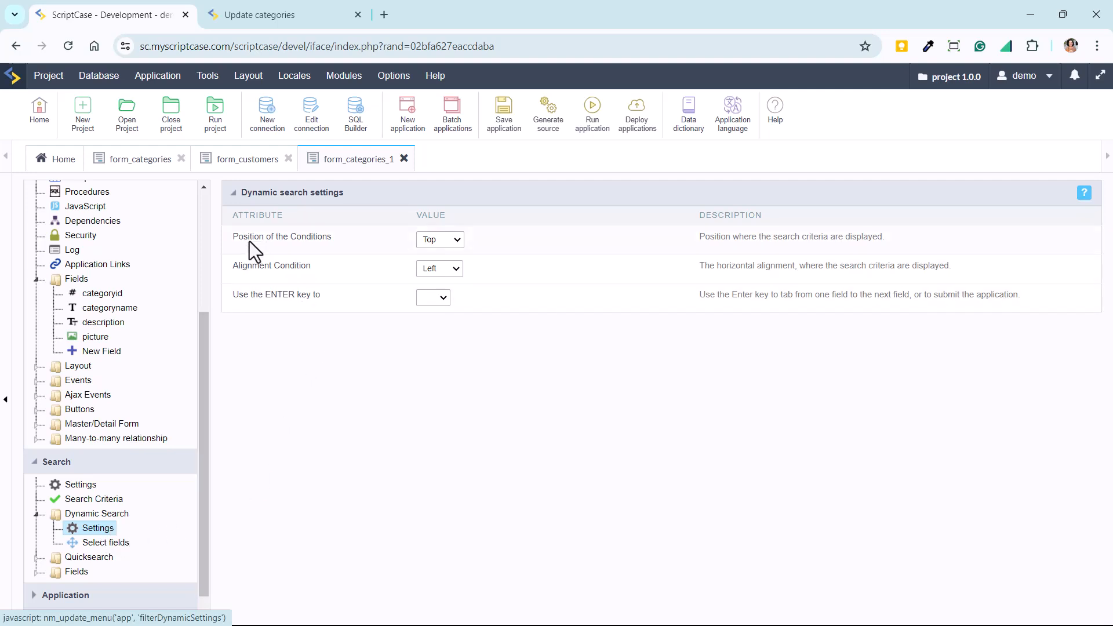
{"action": "left_click", "coordinate": [439, 240]}
{"action": "left_click", "coordinate": [502, 264]}
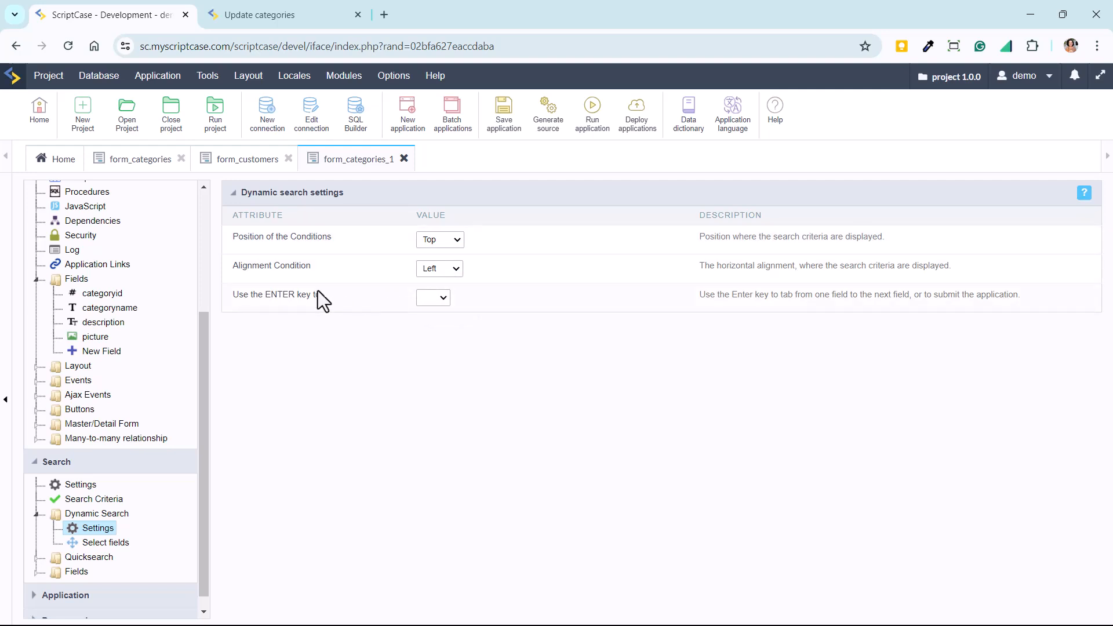
{"action": "left_click", "coordinate": [436, 271]}
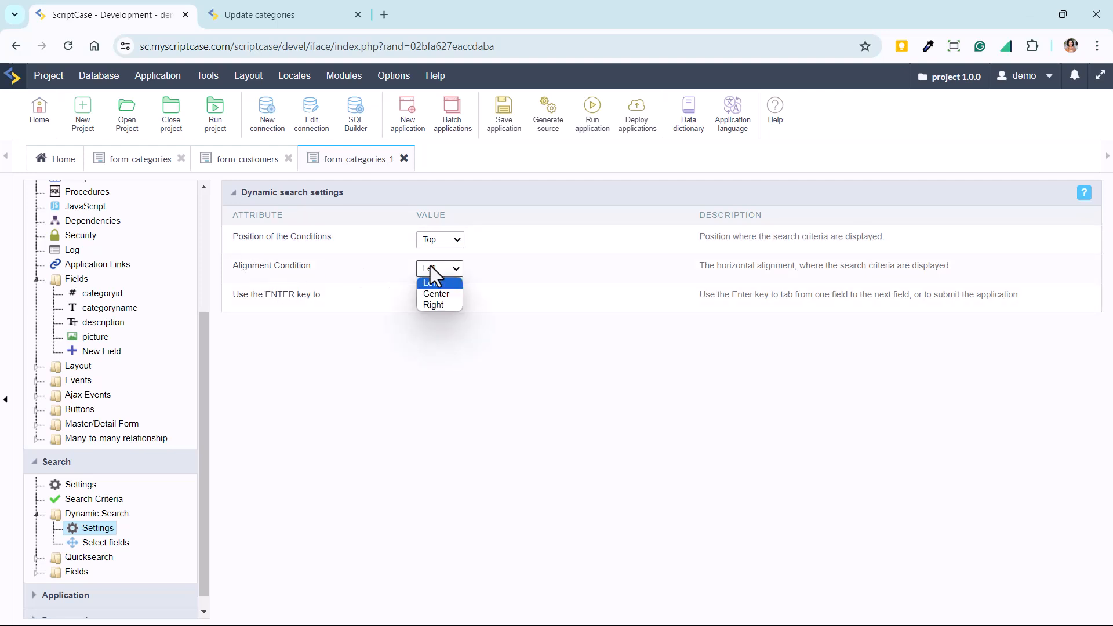
{"action": "left_click", "coordinate": [379, 261]}
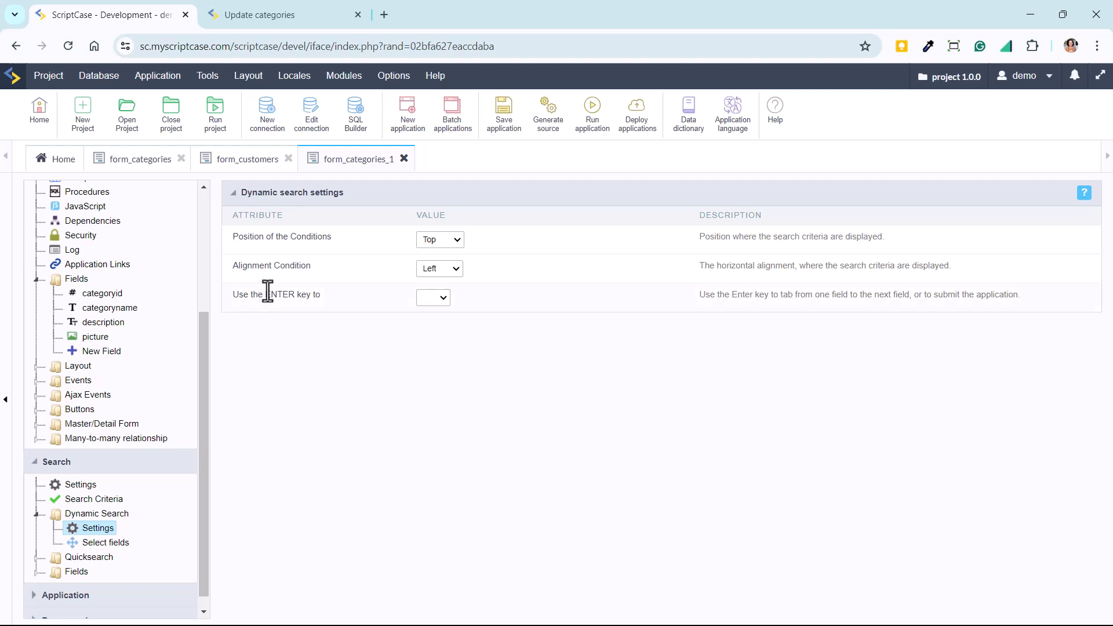
{"action": "left_click", "coordinate": [441, 301]}
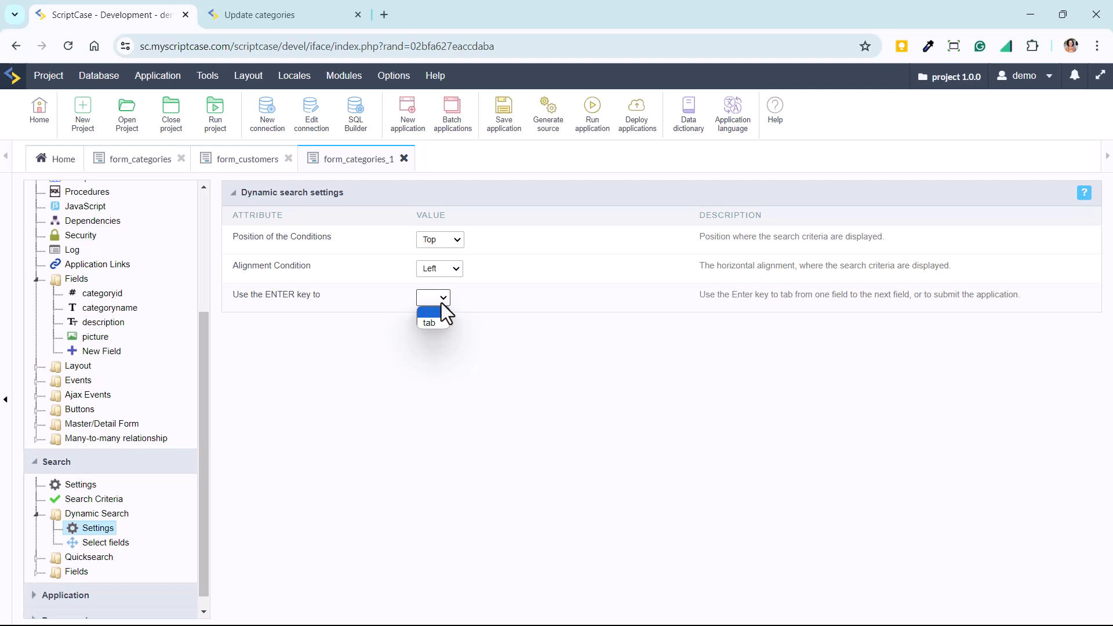
{"action": "left_click", "coordinate": [562, 309]}
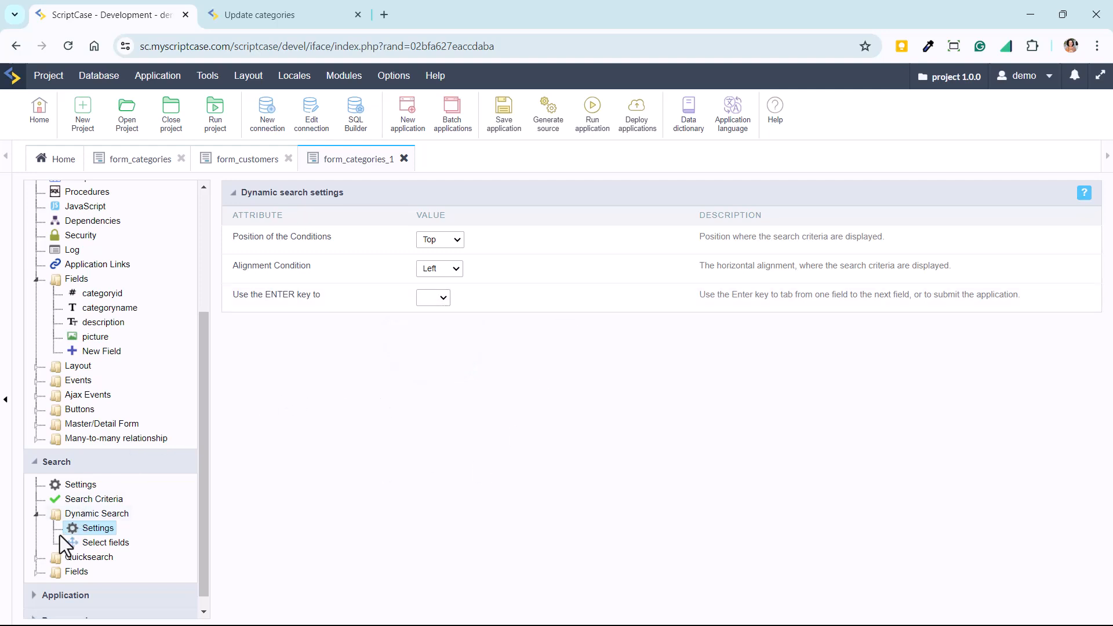
Step: Open the Quicksearch settings and examine the Quicksearch layout attribute
{"action": "left_click", "coordinate": [37, 514]}
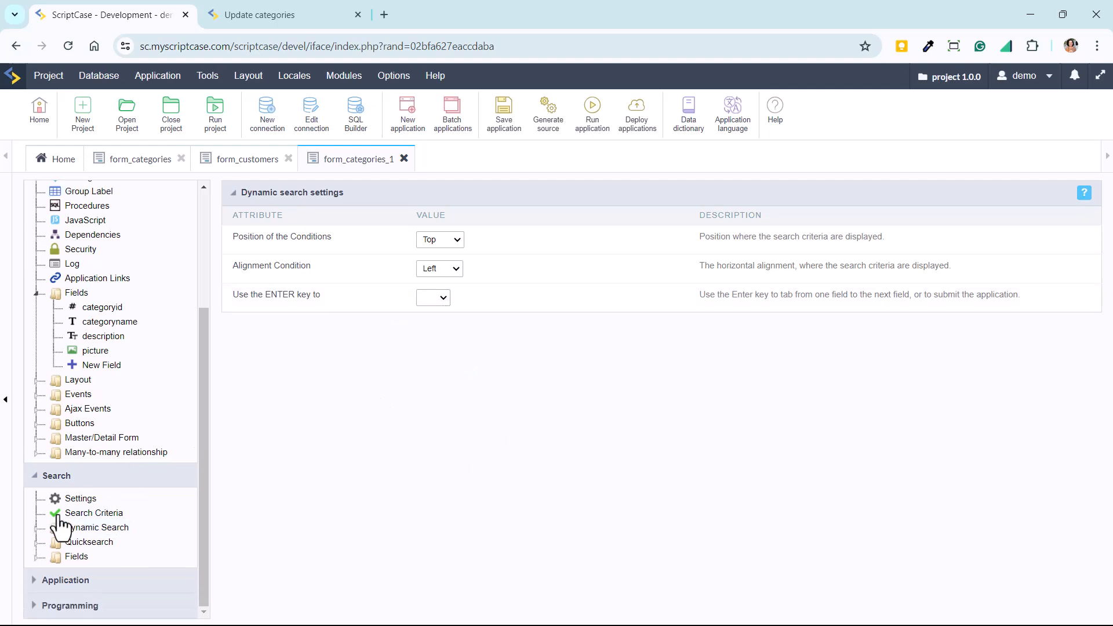
{"action": "left_click", "coordinate": [106, 547]}
{"action": "left_click", "coordinate": [95, 557]}
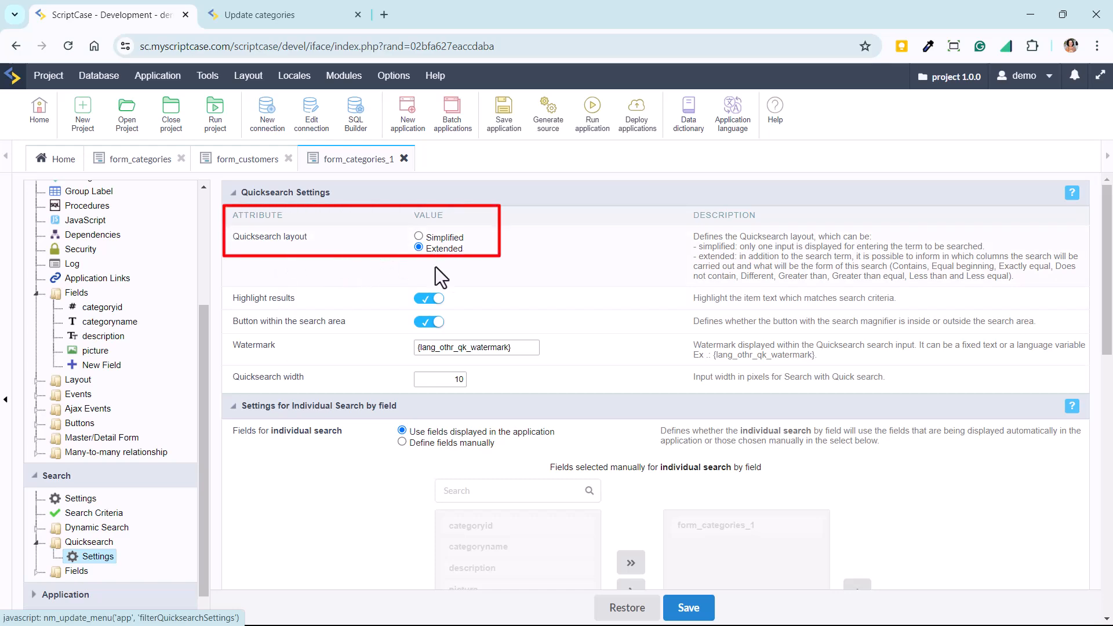
Step: In the running form, remove the Categoryid criterion, close the dynamic search, and examine the quick search's Columns and Search condition options
{"action": "left_click", "coordinate": [266, 14]}
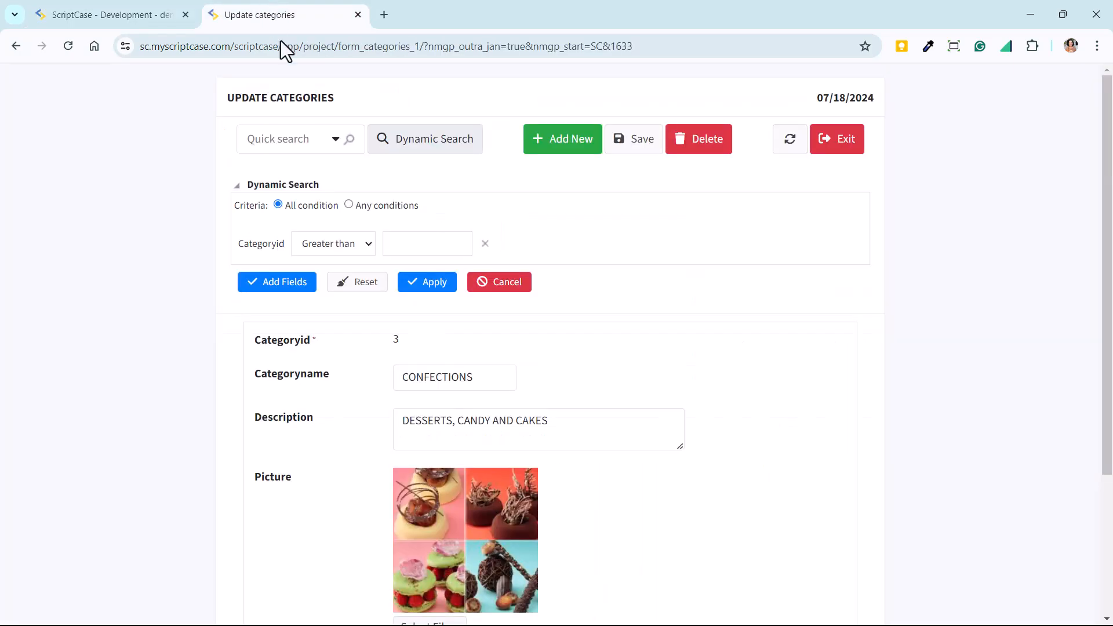
{"action": "left_click", "coordinate": [485, 245]}
{"action": "left_click", "coordinate": [486, 250]}
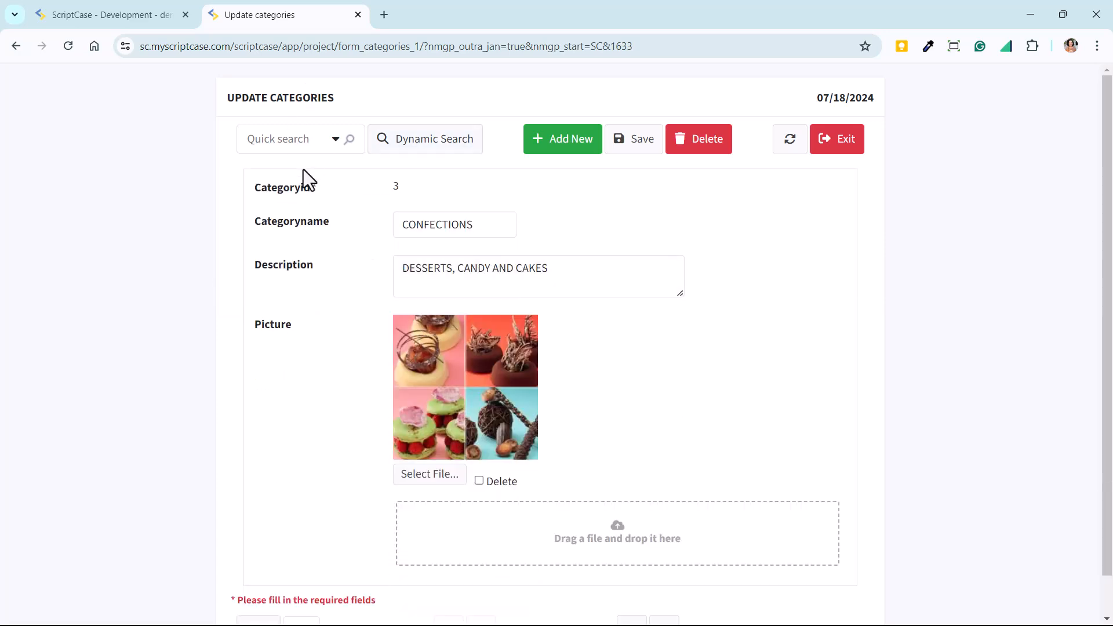
{"action": "left_click", "coordinate": [315, 150]}
{"action": "left_click", "coordinate": [335, 142]}
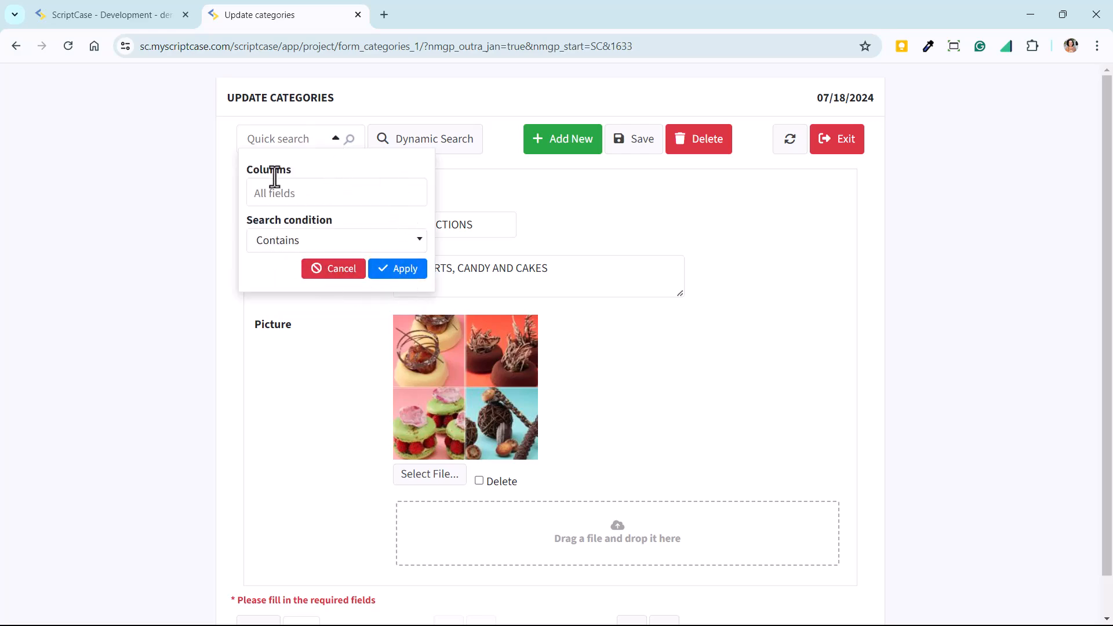
Step: Return to the ScriptCase editor, set the Quicksearch layout to Simplified, and run the application
{"action": "left_click", "coordinate": [118, 14]}
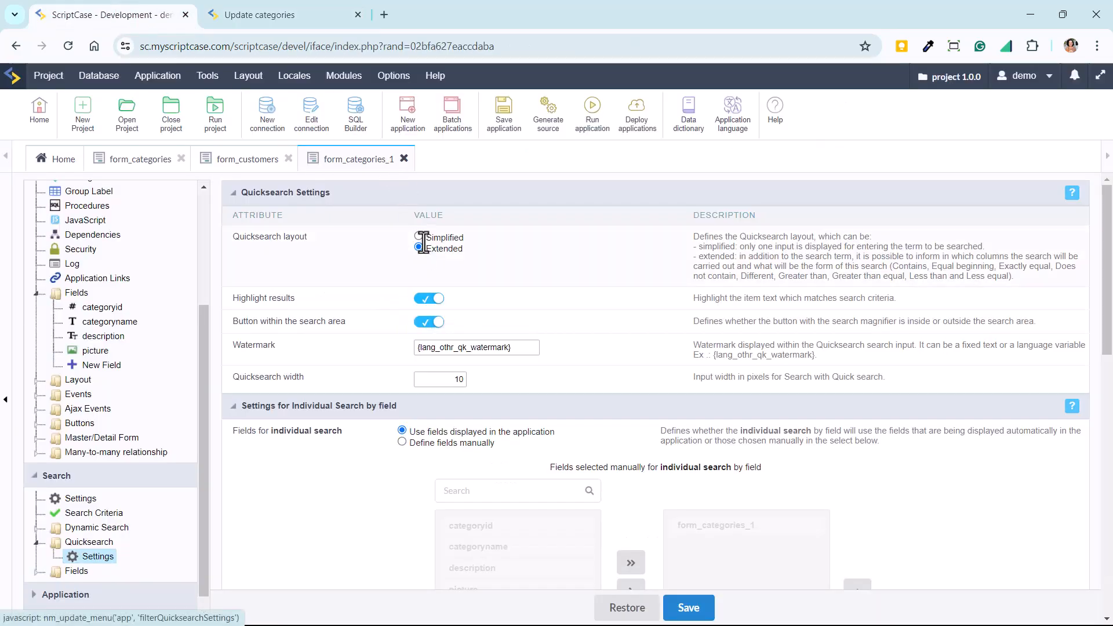
{"action": "left_click", "coordinate": [258, 12]}
{"action": "left_click", "coordinate": [41, 10]}
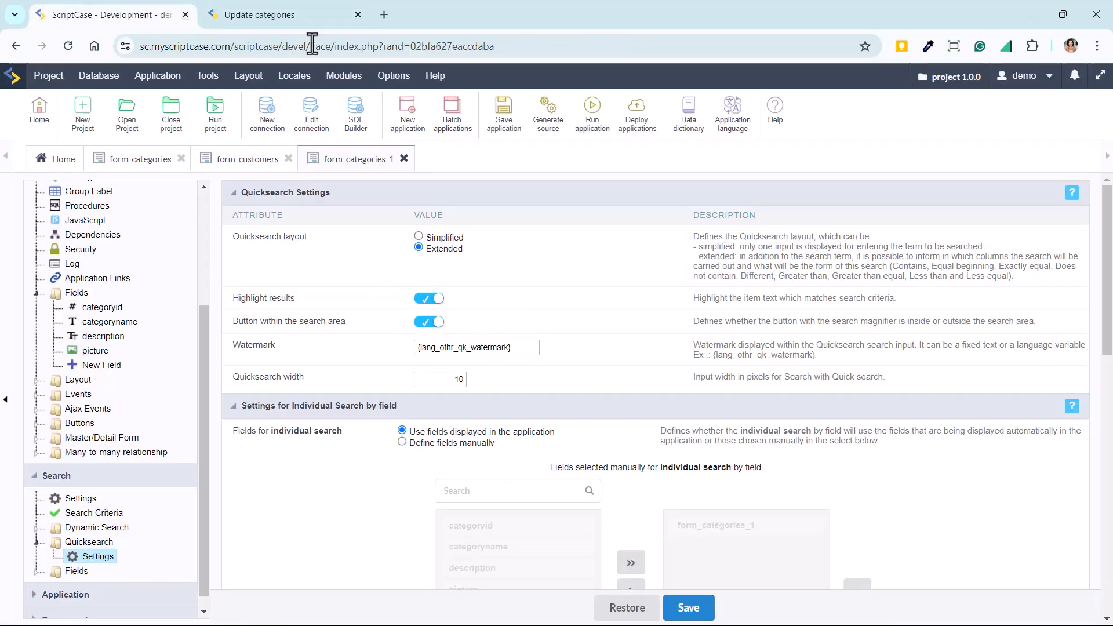
{"action": "left_click", "coordinate": [417, 235]}
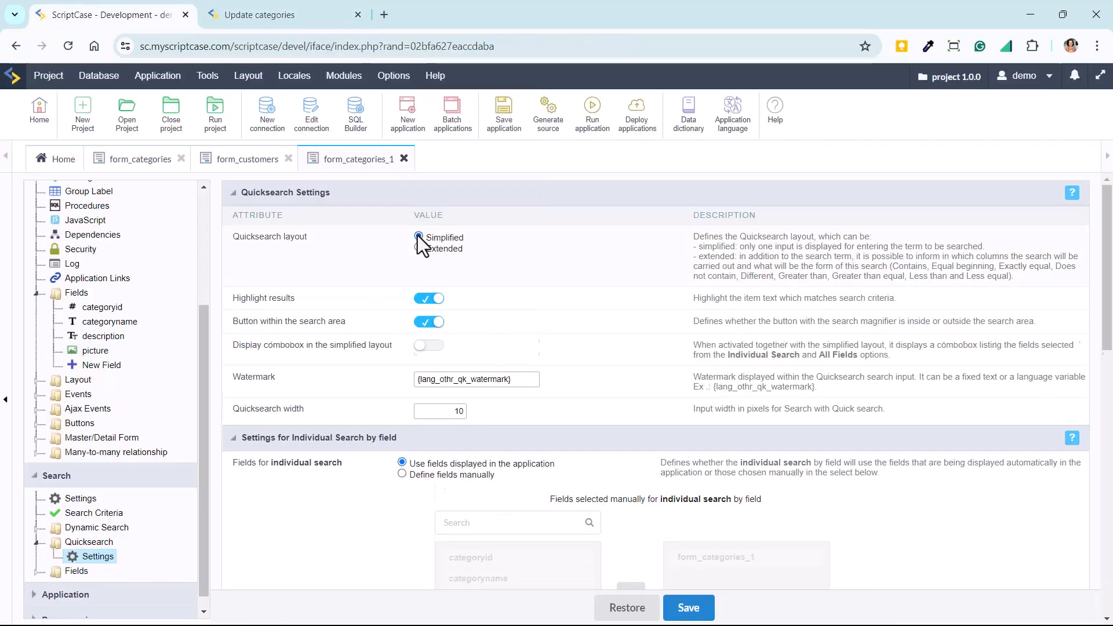
{"action": "left_click", "coordinate": [575, 117]}
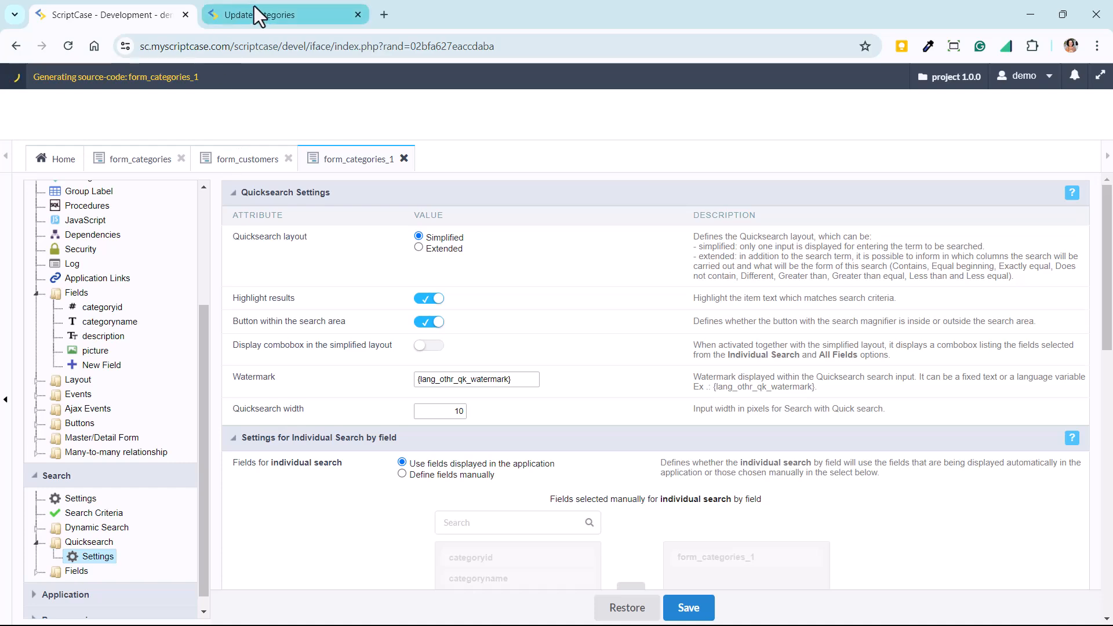
Step: Examine the field and condition lists of the quick search in the regenerated form
{"action": "left_click", "coordinate": [256, 7]}
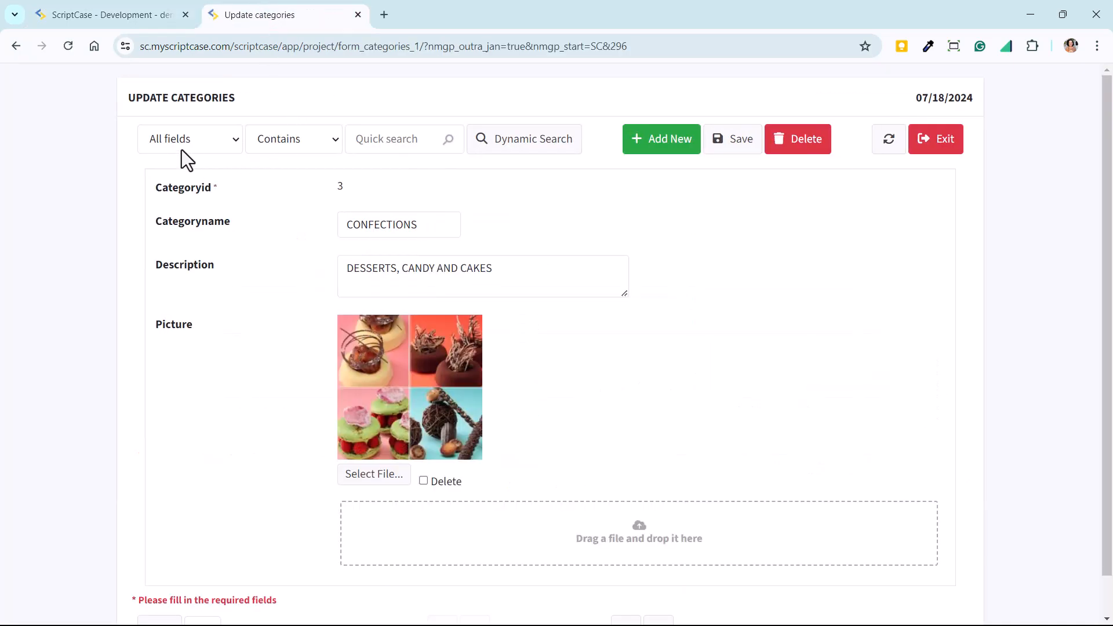
{"action": "left_click", "coordinate": [216, 141]}
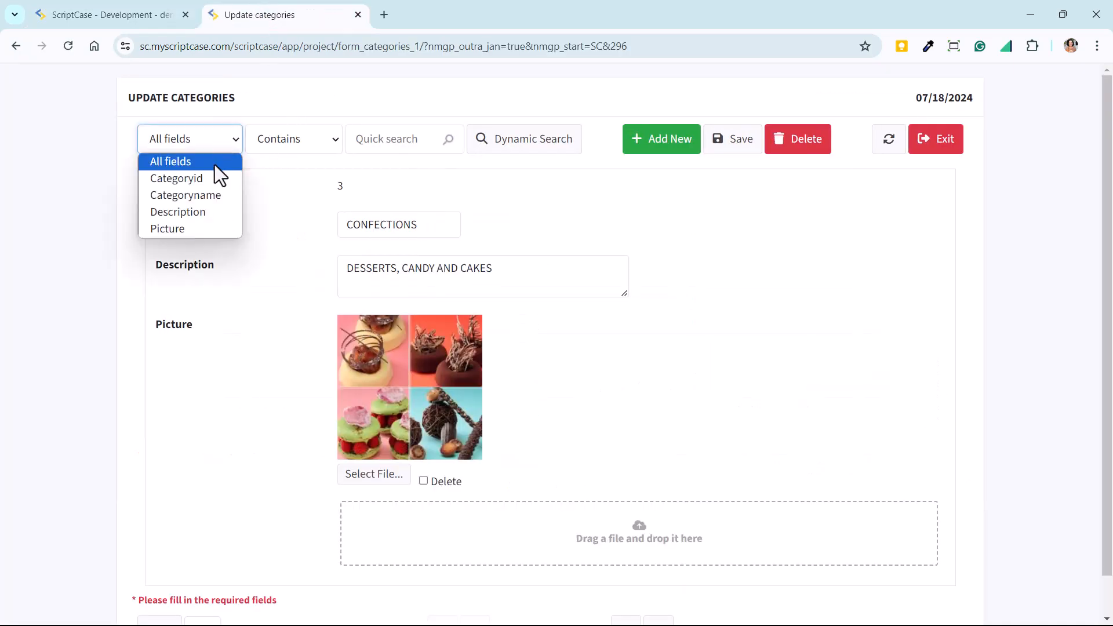
{"action": "left_click", "coordinate": [277, 159]}
{"action": "left_click", "coordinate": [277, 146]}
{"action": "left_click", "coordinate": [425, 162]}
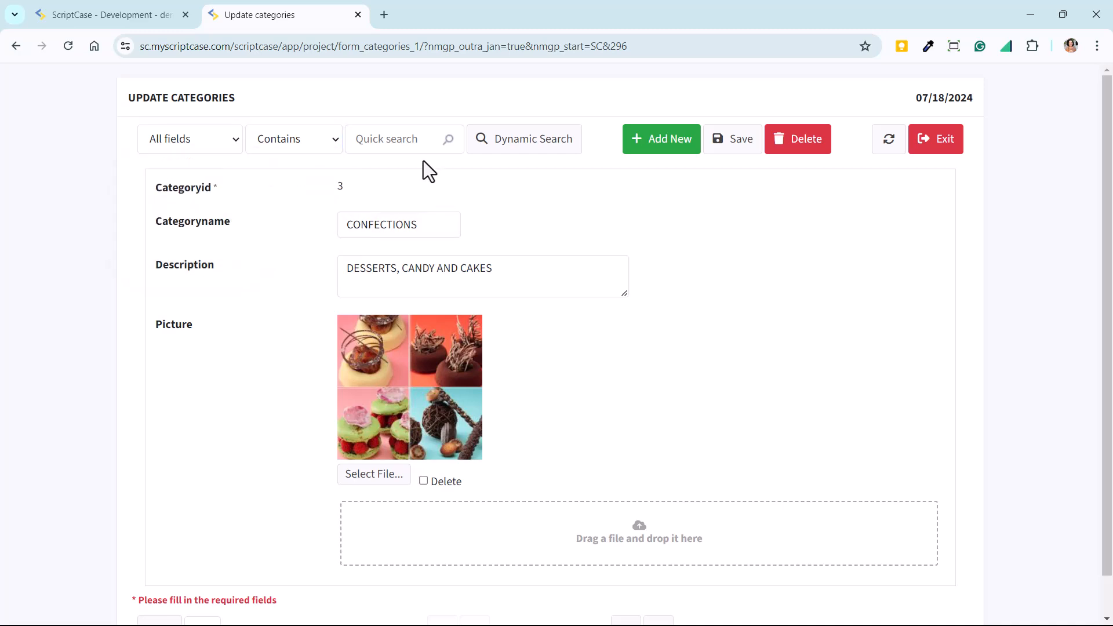
Step: Copy the record's category name CONFECTIONS into the quick search and run the search on all fields with the Contains condition
{"action": "left_click", "coordinate": [385, 143]}
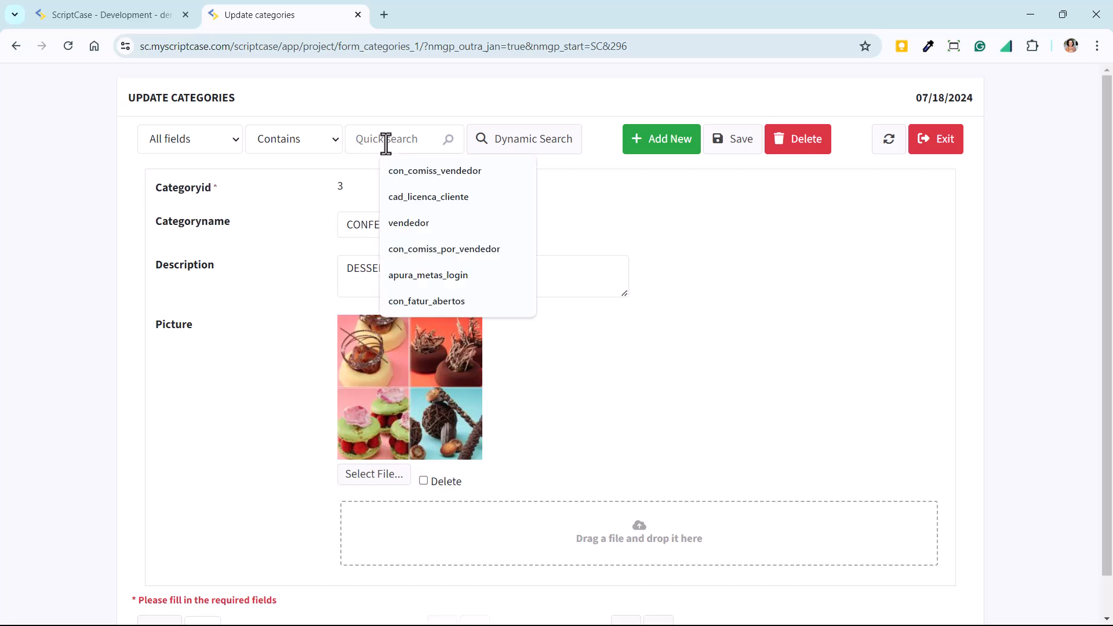
{"action": "left_click", "coordinate": [357, 230]}
{"action": "left_click", "coordinate": [357, 230]}
{"action": "double_click", "coordinate": [357, 231]}
{"action": "key", "text": "ctrl+c"}
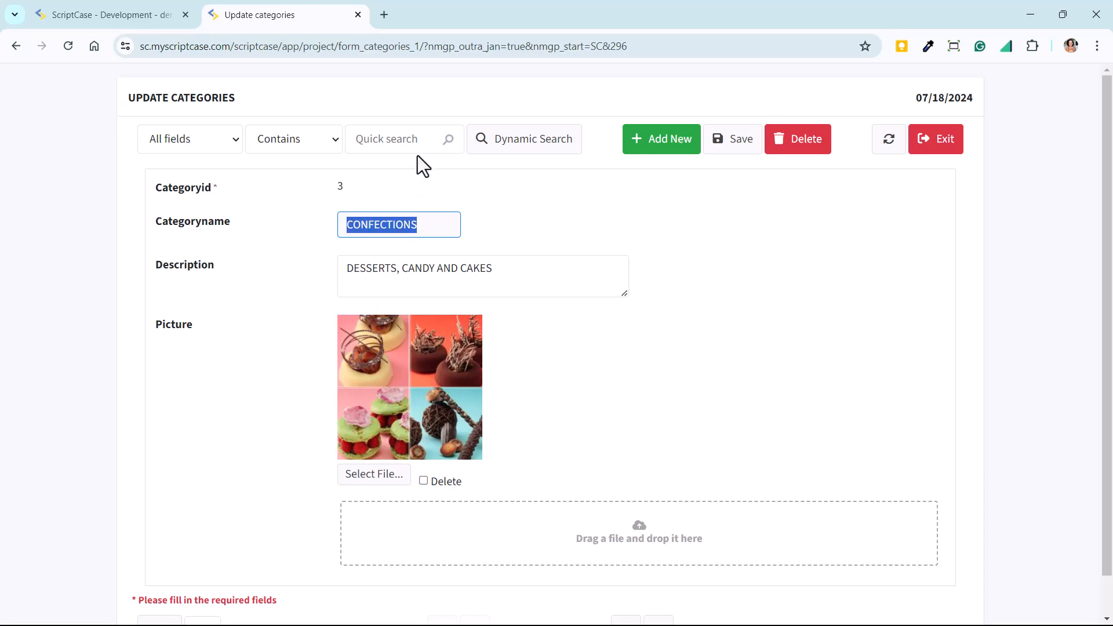
{"action": "left_click", "coordinate": [409, 139]}
{"action": "key", "text": "ctrl+v"}
{"action": "left_click", "coordinate": [448, 144]}
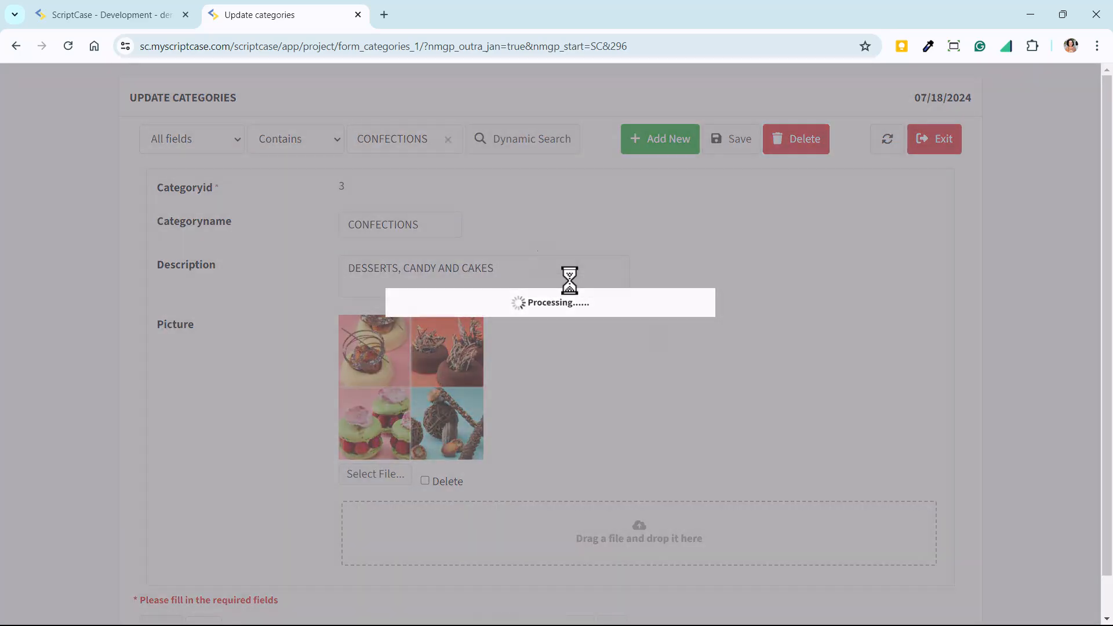
Step: Examine the record returned by the quick search for CONFECTIONS
{"action": "scroll", "coordinate": [945, 445], "scroll_direction": "down", "scroll_amount": 1}
{"action": "left_click_drag", "start_coordinate": [929, 588], "coordinate": [963, 594]}
{"action": "left_click", "coordinate": [497, 191]}
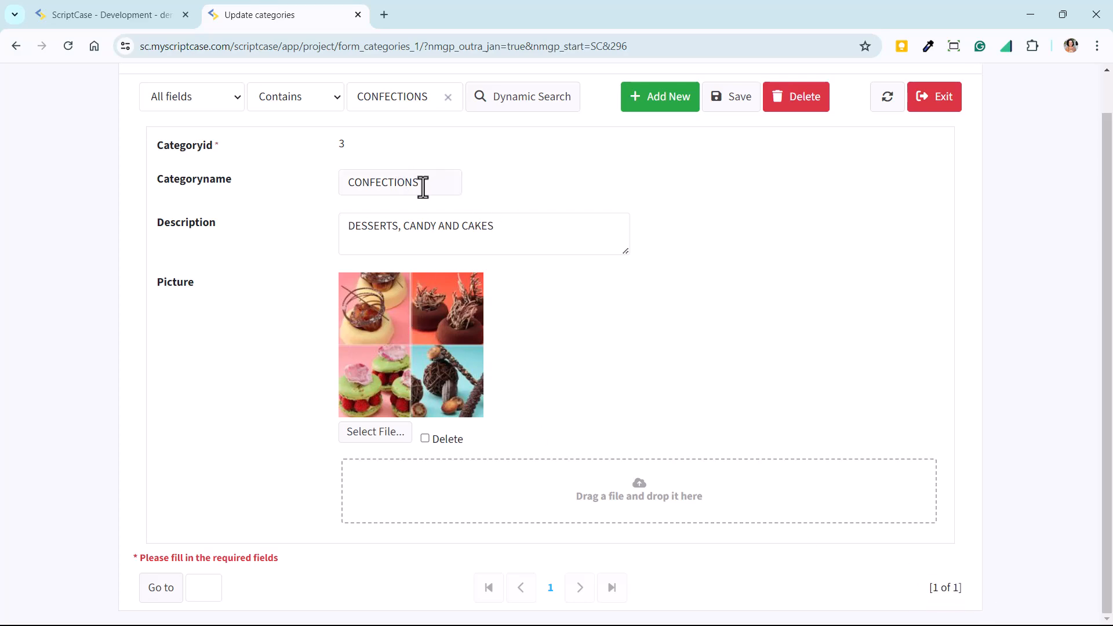
{"action": "scroll", "coordinate": [423, 186], "scroll_direction": "up", "scroll_amount": 1}
Step: Review the Highlight results and Button within the search area settings in the editor, and clear the quick search term in the running form
{"action": "left_click", "coordinate": [129, 12]}
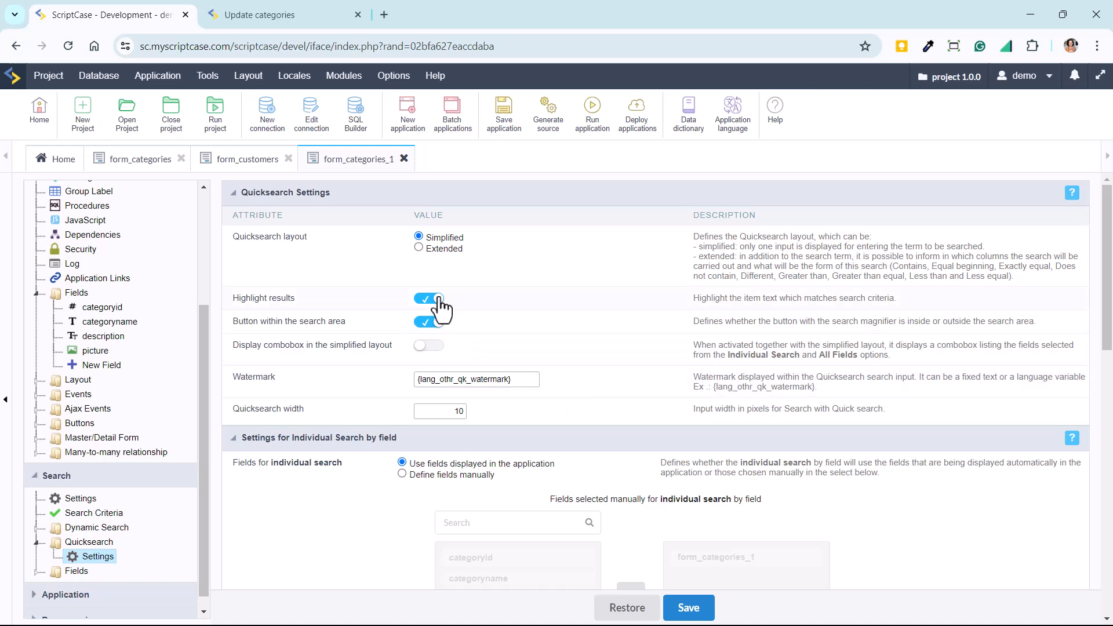
{"action": "left_click_drag", "start_coordinate": [259, 322], "coordinate": [350, 326]}
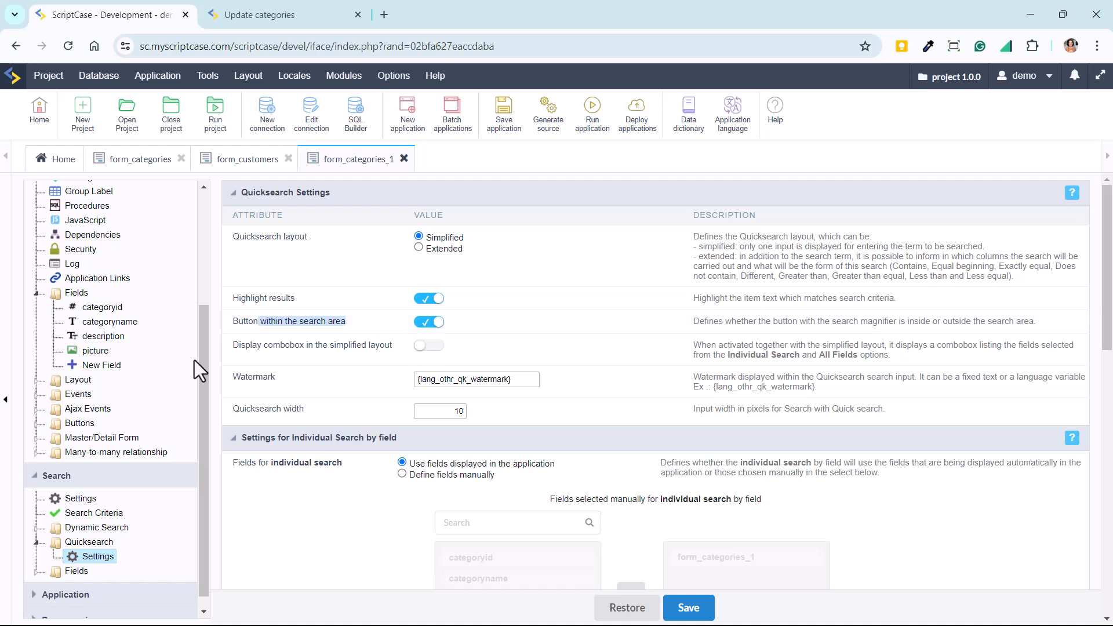
{"action": "left_click", "coordinate": [273, 14]}
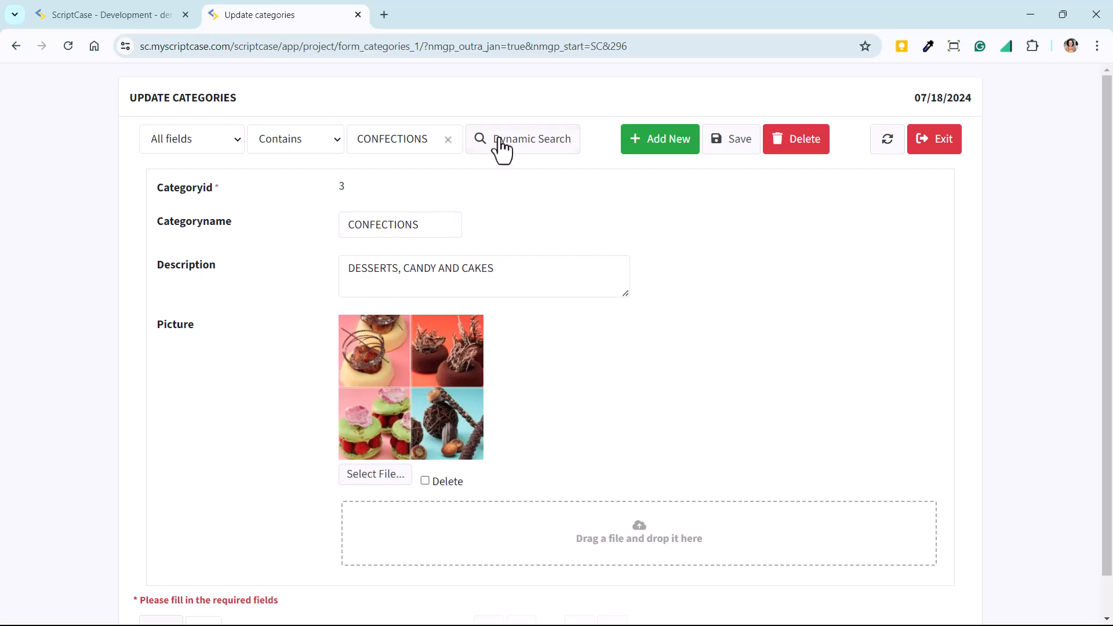
{"action": "left_click", "coordinate": [448, 140]}
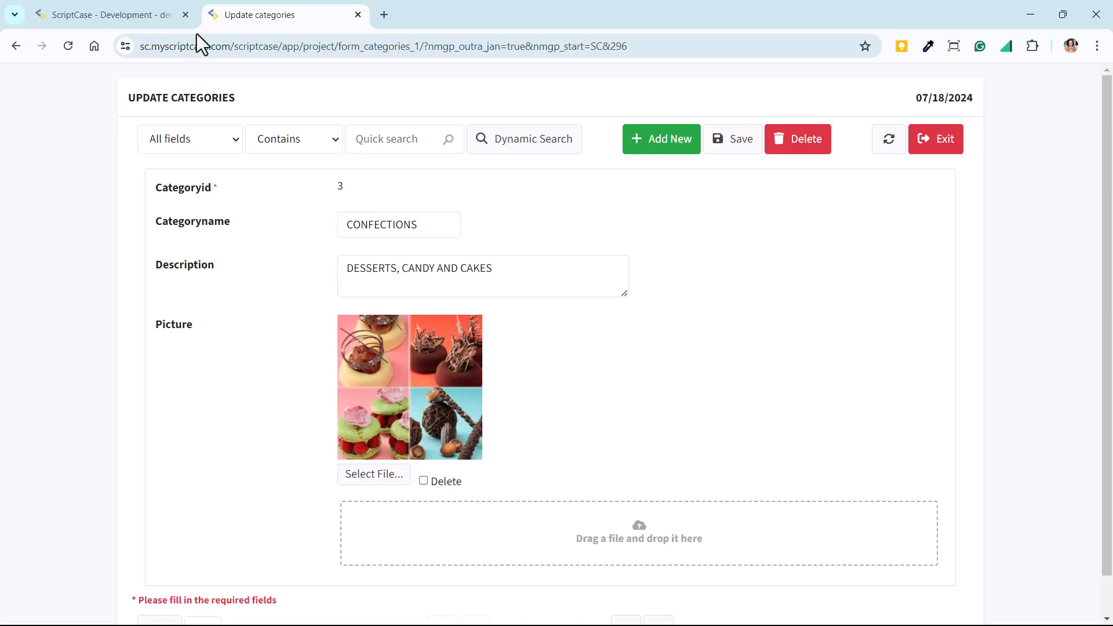
Step: Disable Button within the search area in the Quicksearch settings, run the application, and view the regenerated form
{"action": "left_click", "coordinate": [173, 12]}
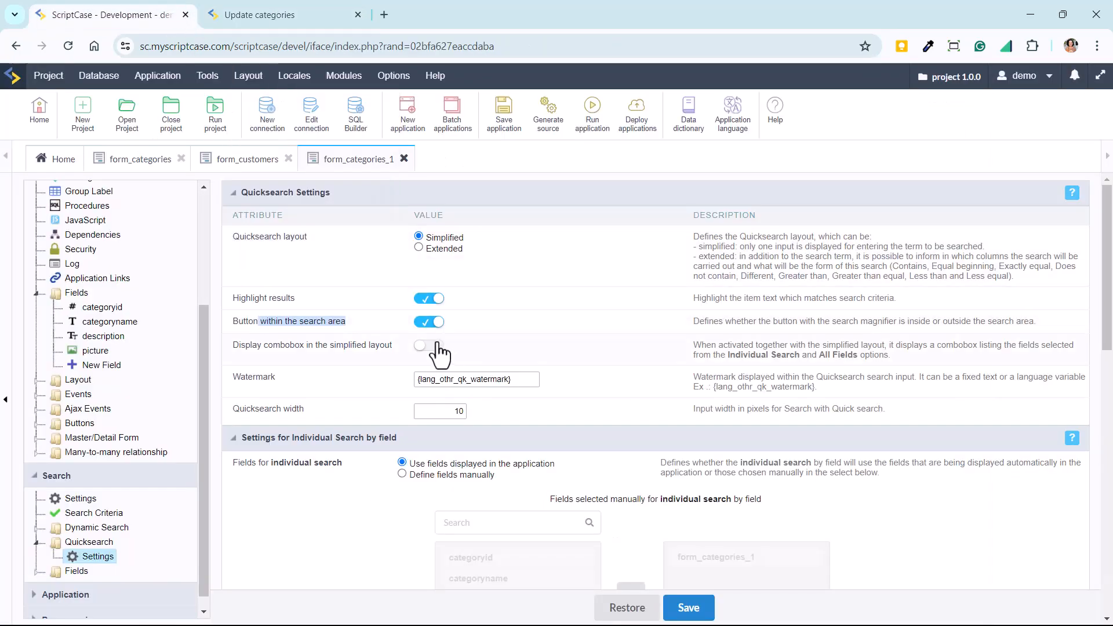
{"action": "left_click", "coordinate": [427, 322]}
{"action": "left_click", "coordinate": [594, 110]}
{"action": "left_click", "coordinate": [296, 14]}
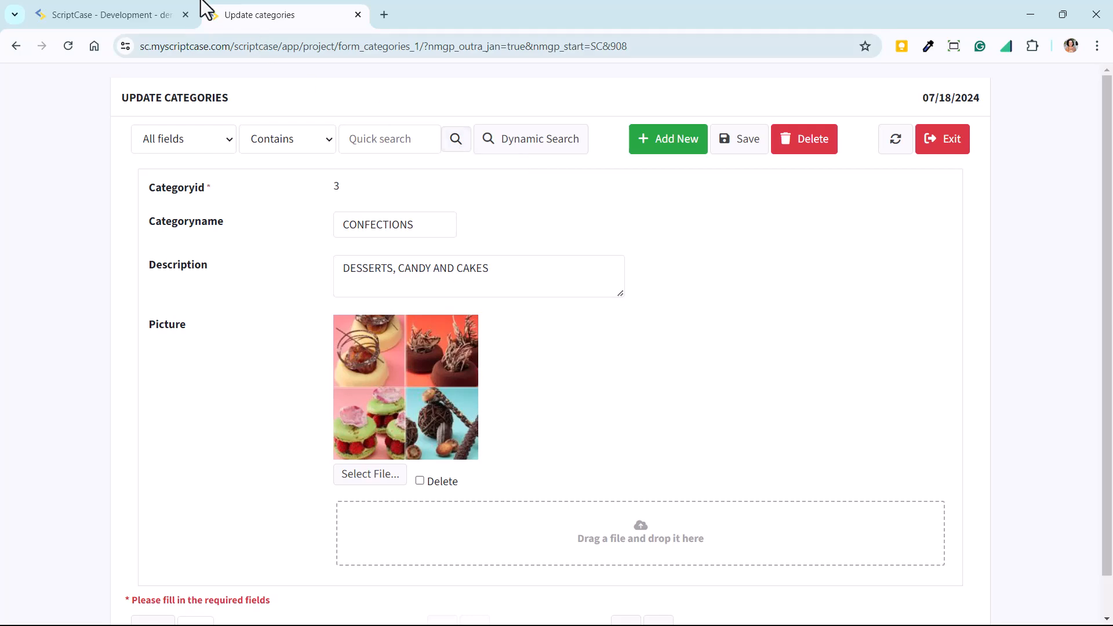
Step: Re-enable Button within the search area in the Quicksearch settings and run the application again
{"action": "left_click", "coordinate": [162, 13]}
{"action": "left_click", "coordinate": [429, 322]}
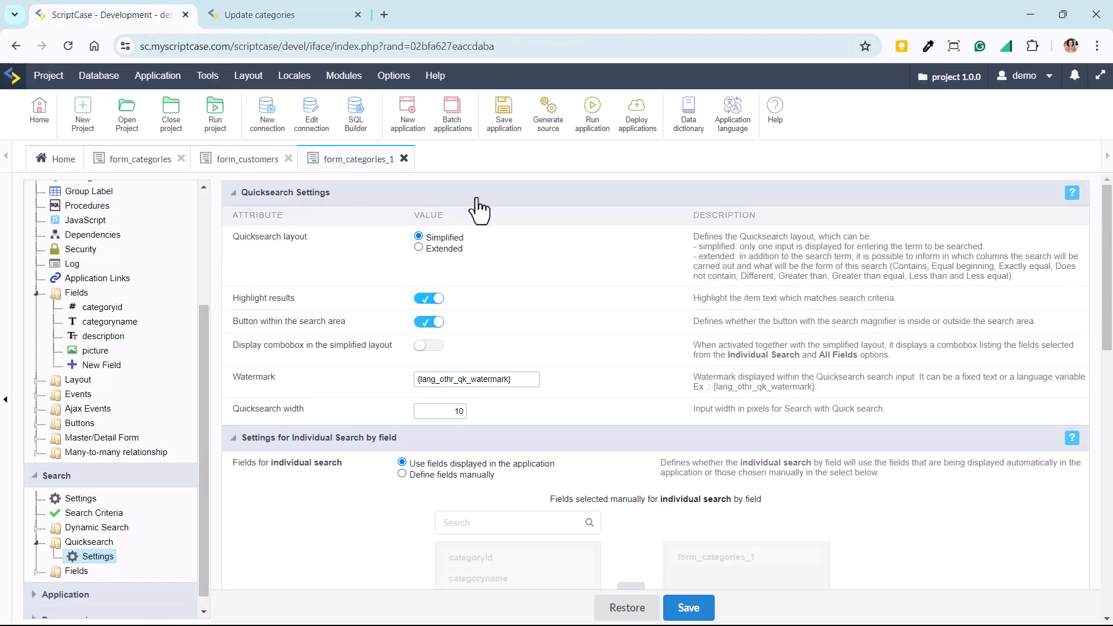
{"action": "left_click", "coordinate": [578, 139]}
{"action": "left_click", "coordinate": [282, 10]}
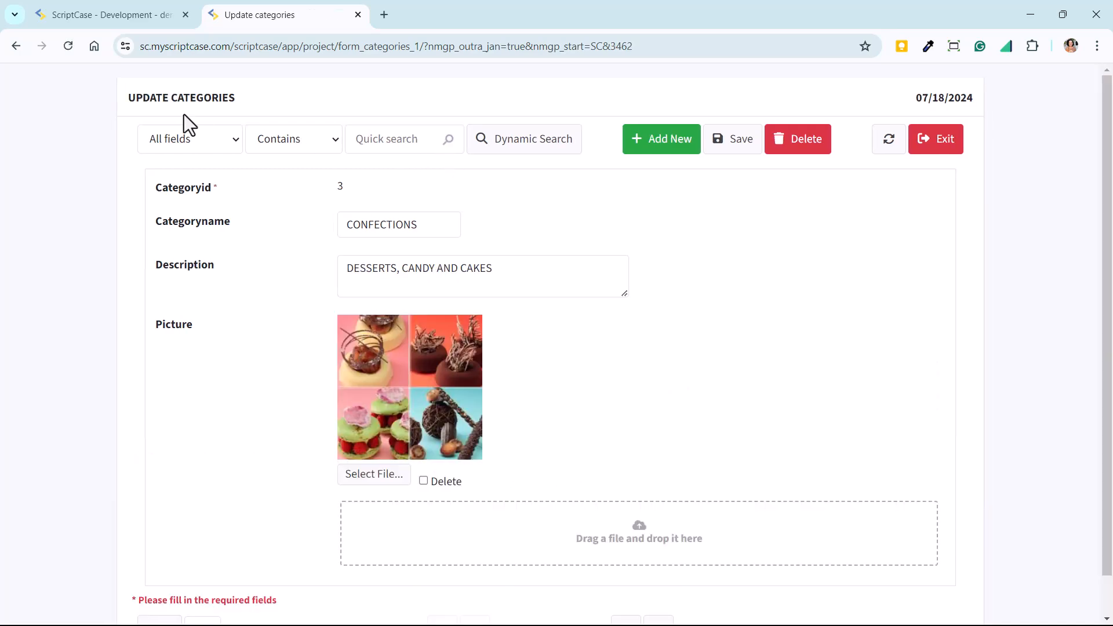
Step: Compare the Display combobox in the simplified layout setting with the quick search's field and condition lists in the running form
{"action": "left_click", "coordinate": [150, 16]}
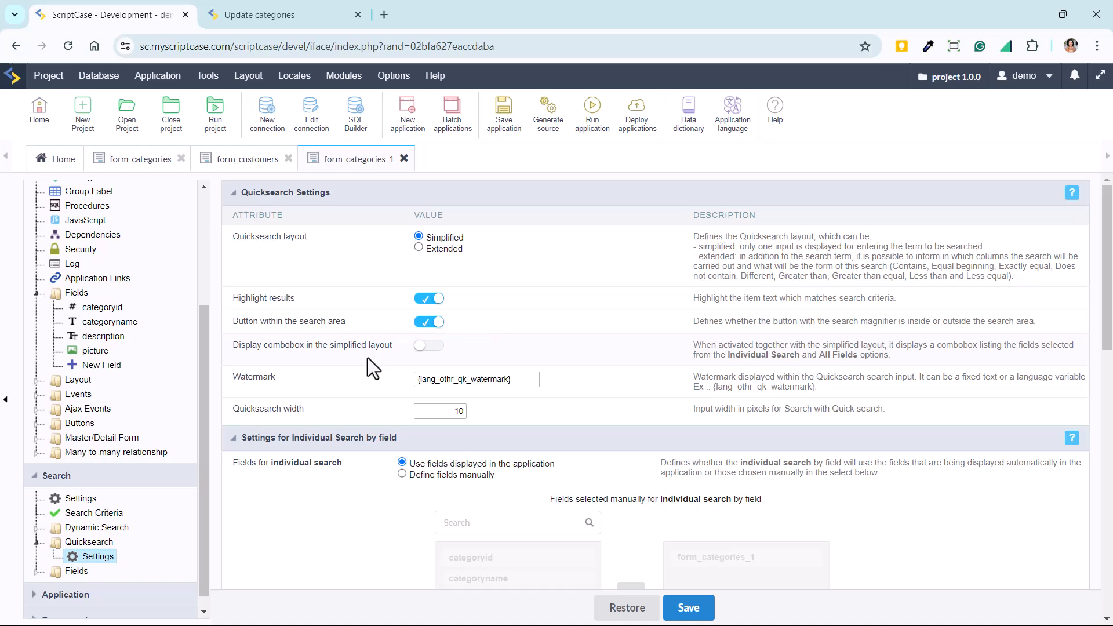
{"action": "left_click", "coordinate": [244, 14]}
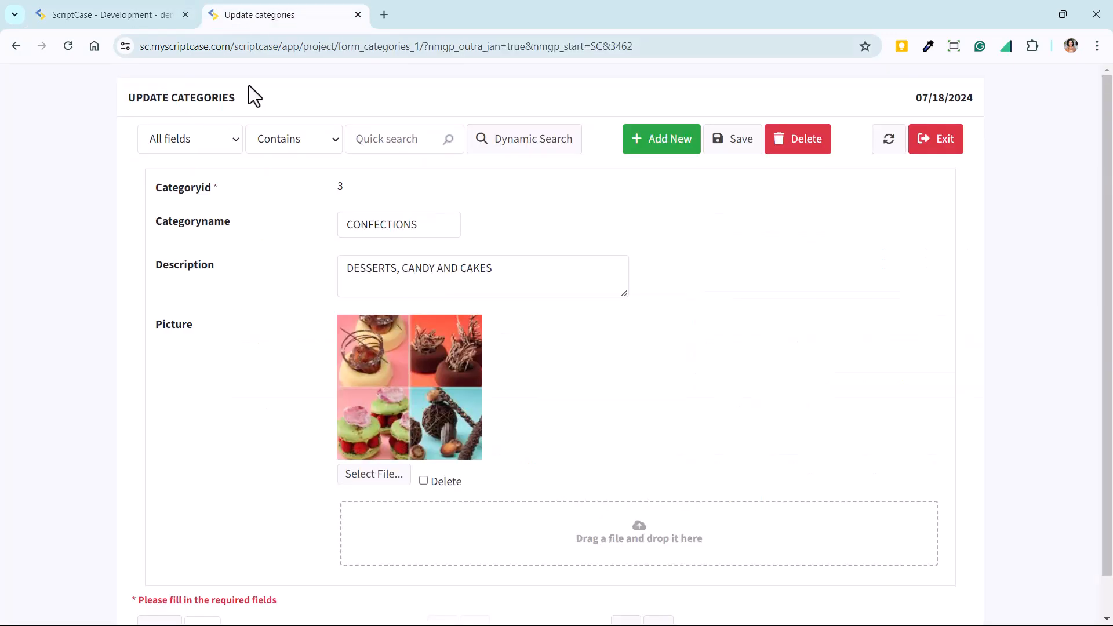
{"action": "left_click", "coordinate": [186, 150]}
{"action": "left_click", "coordinate": [328, 135]}
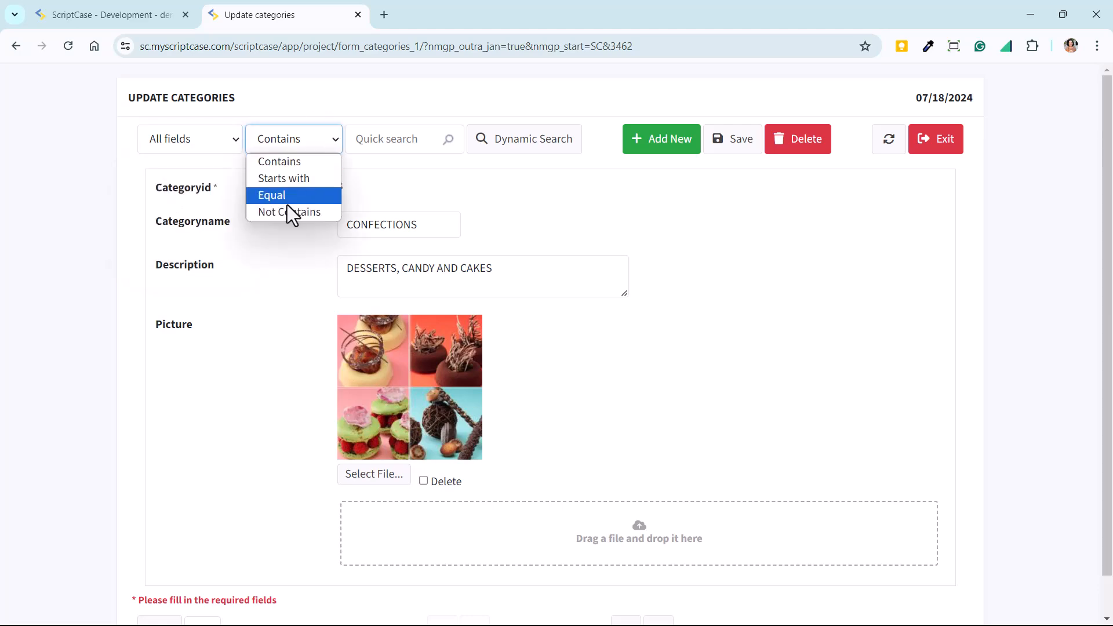
{"action": "left_click", "coordinate": [135, 16]}
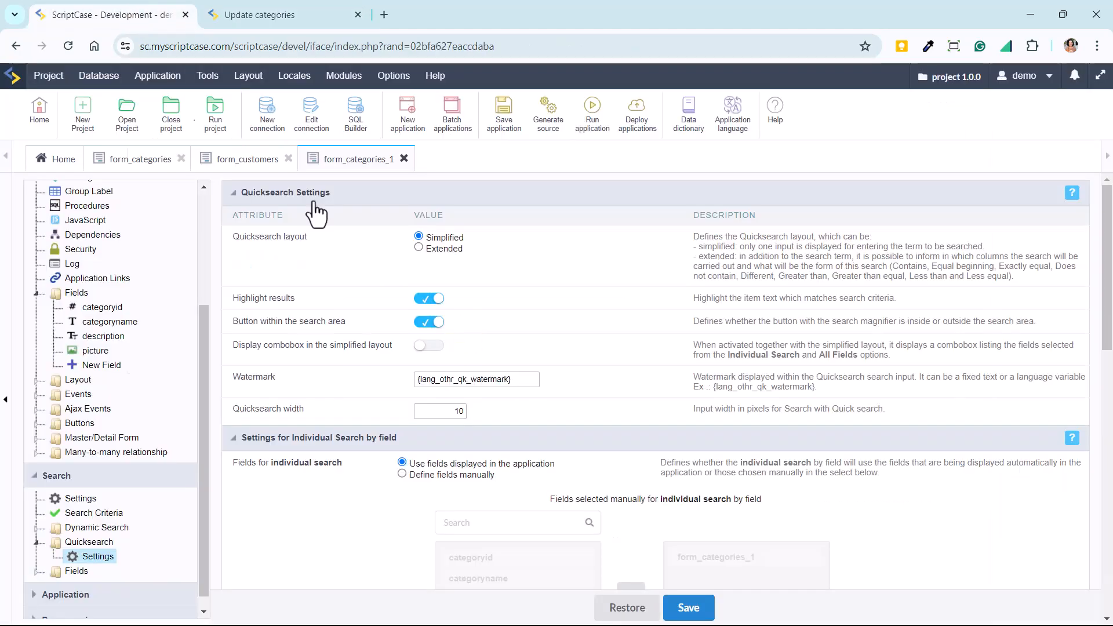
Step: Limit the quick search's Search Criteria to Equal to, deselecting Contains, Beginning with and Not Contains
{"action": "scroll", "coordinate": [429, 300], "scroll_direction": "down", "scroll_amount": 5}
{"action": "scroll", "coordinate": [425, 291], "scroll_direction": "down", "scroll_amount": 5}
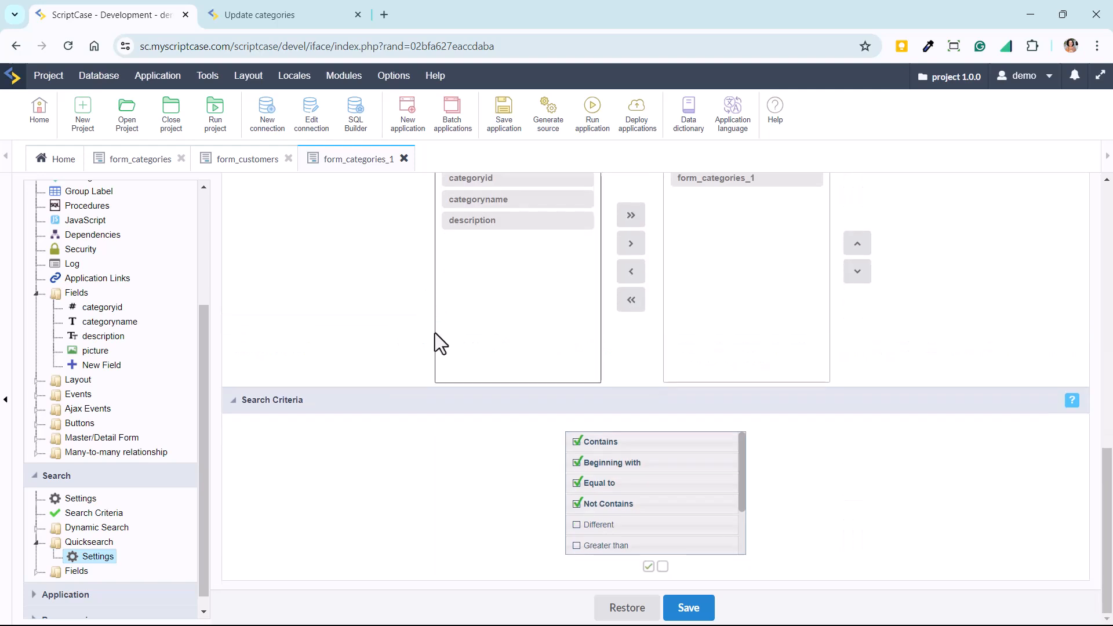
{"action": "left_click", "coordinate": [577, 503]}
{"action": "left_click", "coordinate": [577, 483]}
{"action": "left_click", "coordinate": [577, 462]}
{"action": "left_click", "coordinate": [577, 442]}
{"action": "left_click", "coordinate": [577, 483]}
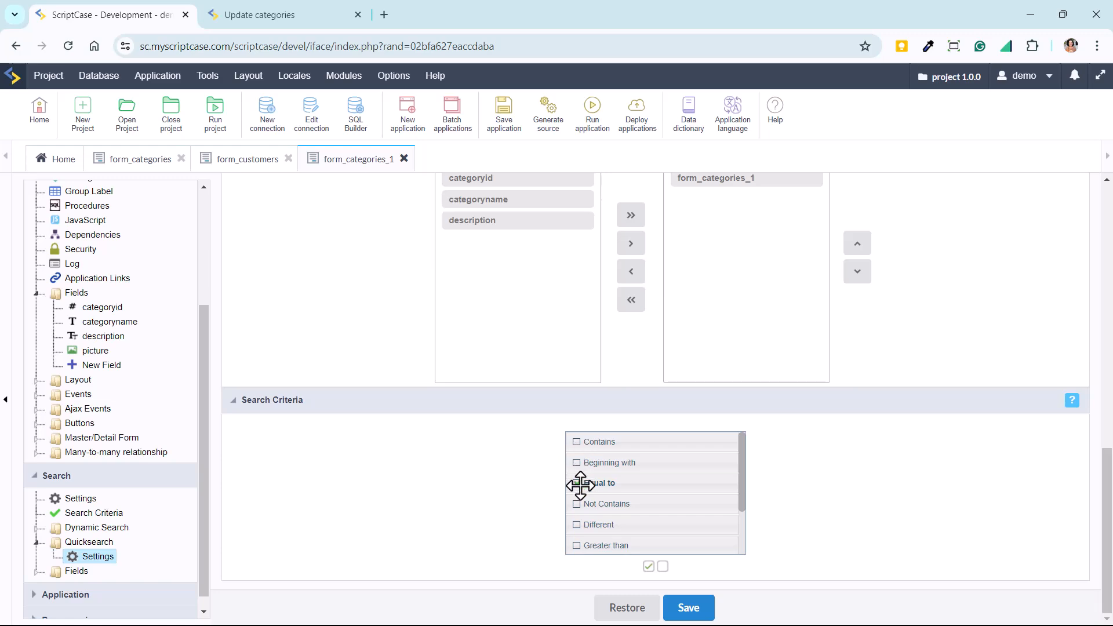
Step: Save the Quicksearch settings, run the application, and view the regenerated form
{"action": "left_click", "coordinate": [685, 607]}
{"action": "left_click", "coordinate": [588, 131]}
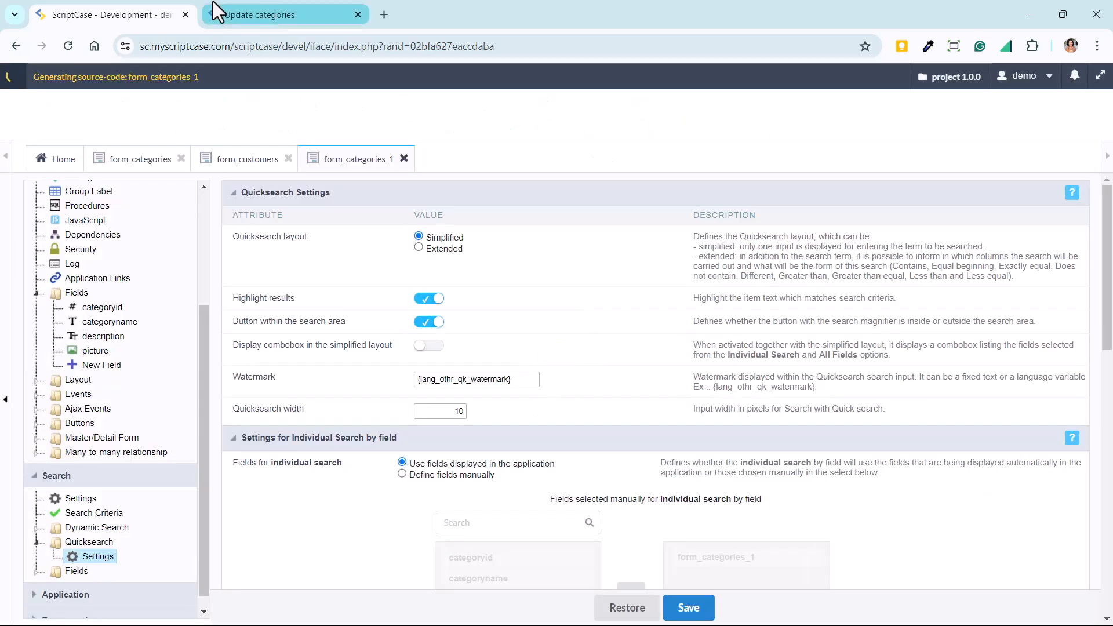
{"action": "left_click", "coordinate": [213, 2]}
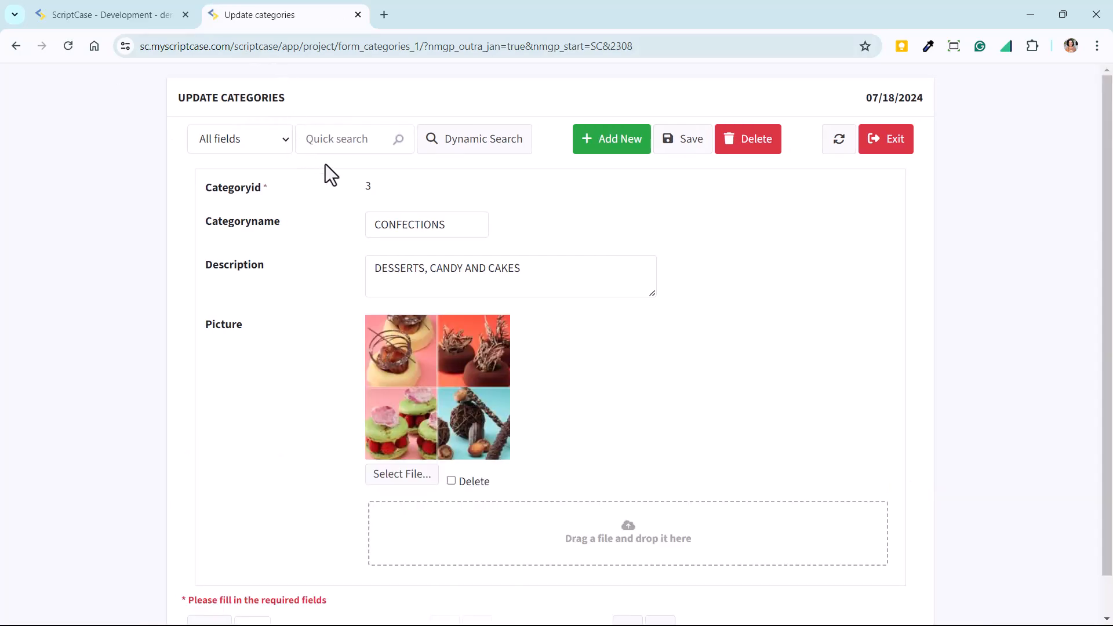
Step: Compare the editor's Quicksearch settings with the quick search's field list in the running form
{"action": "left_click", "coordinate": [94, 16]}
{"action": "scroll", "coordinate": [746, 523], "scroll_direction": "down", "scroll_amount": 2}
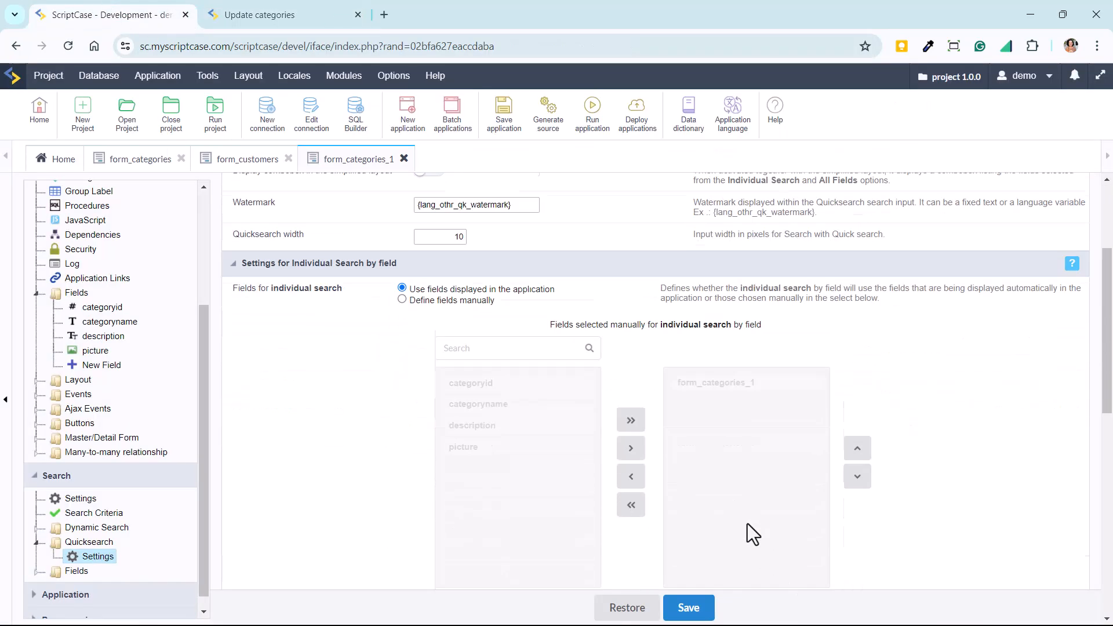
{"action": "scroll", "coordinate": [575, 425], "scroll_direction": "up", "scroll_amount": 1}
{"action": "left_click", "coordinate": [300, 8]}
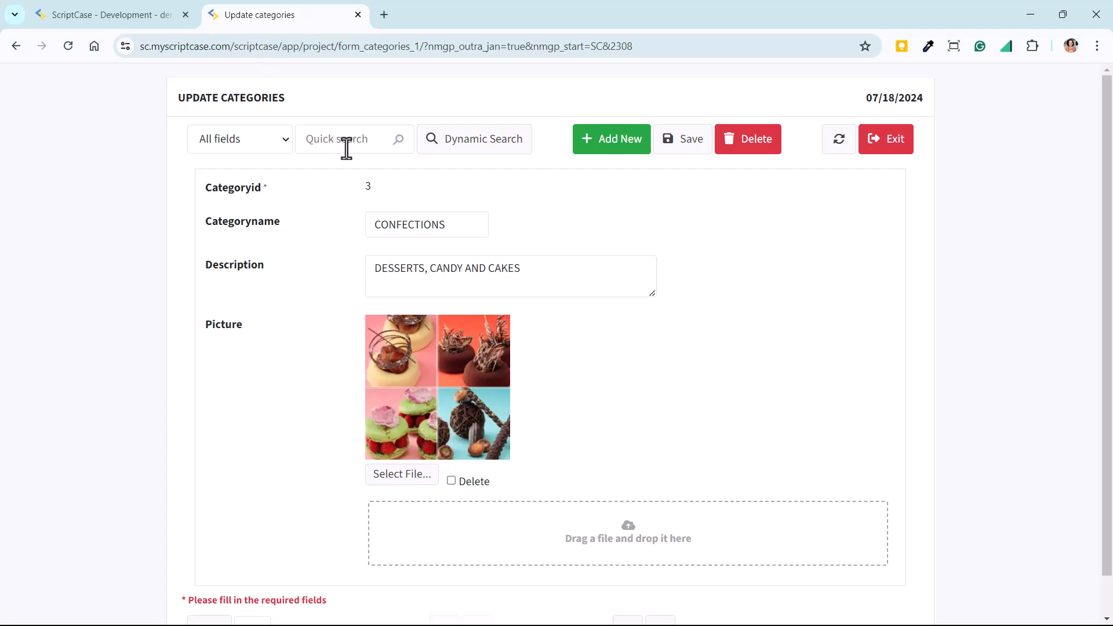
{"action": "left_click", "coordinate": [168, 12]}
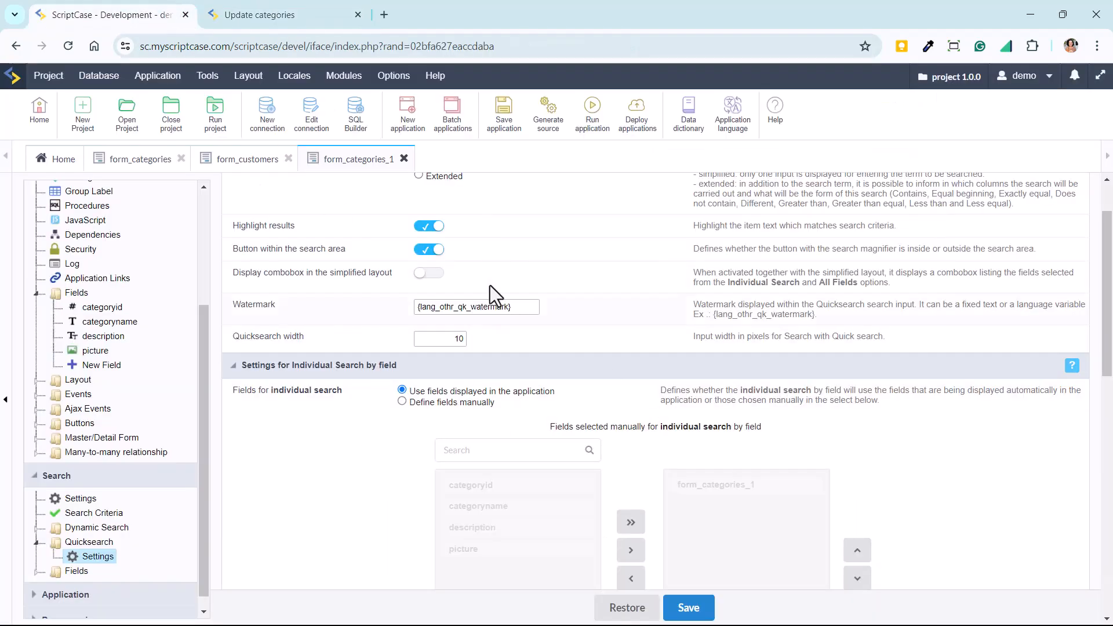
{"action": "scroll", "coordinate": [484, 298], "scroll_direction": "down", "scroll_amount": 1}
{"action": "scroll", "coordinate": [485, 298], "scroll_direction": "up", "scroll_amount": 1}
{"action": "left_click", "coordinate": [261, 10]}
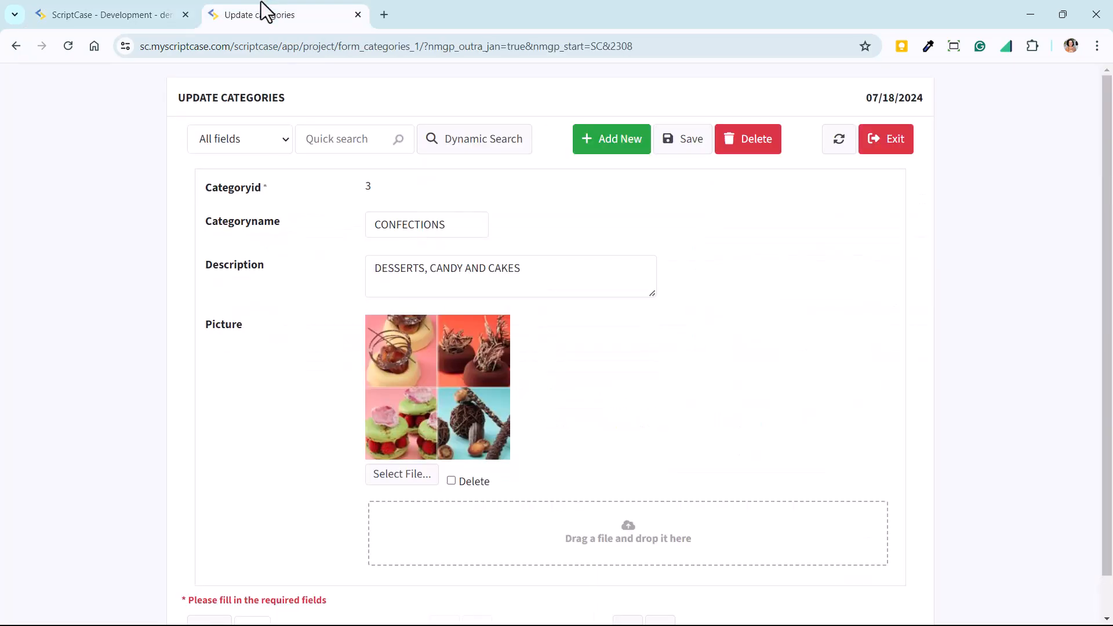
{"action": "left_click", "coordinate": [234, 140]}
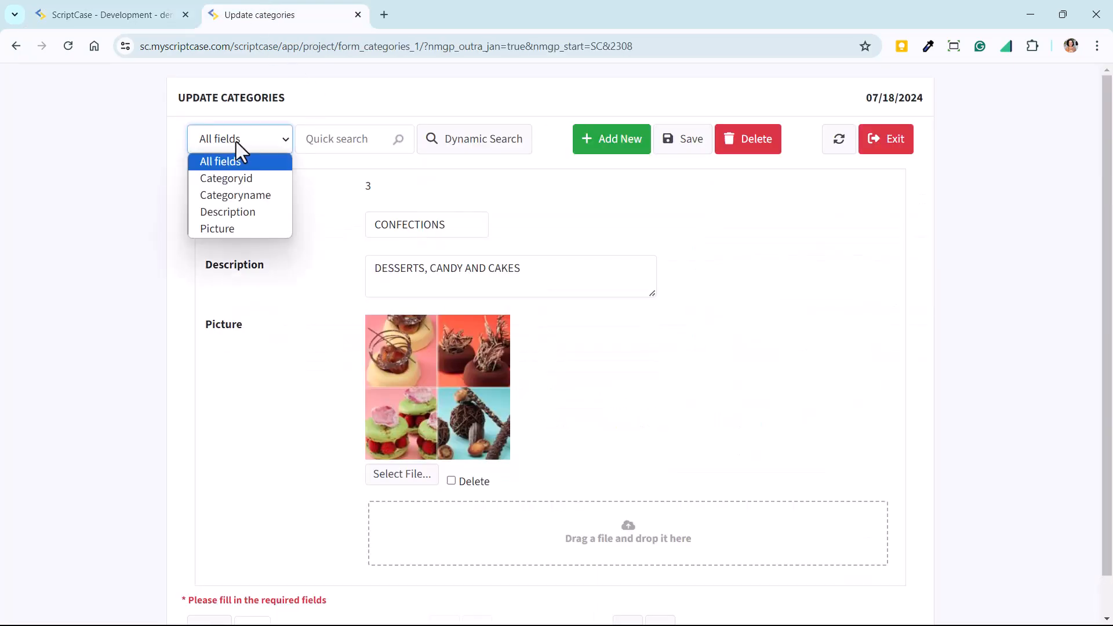
{"action": "left_click", "coordinate": [134, 14]}
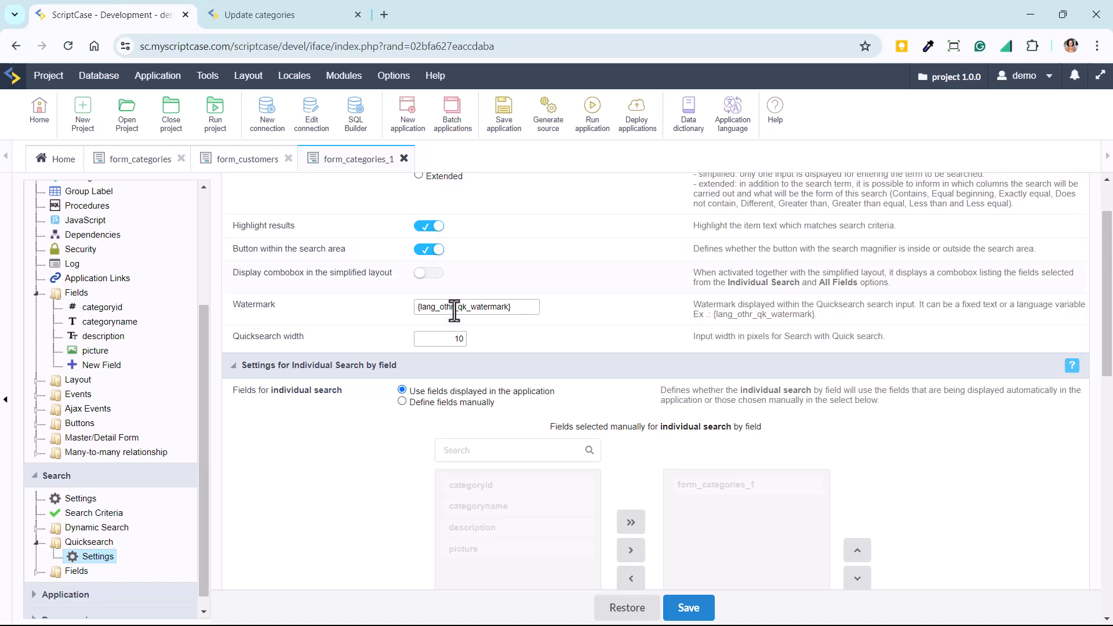
Step: Examine the Settings for Individual Search by field and the matching field options in the running form's quick search
{"action": "scroll", "coordinate": [534, 404], "scroll_direction": "down", "scroll_amount": 1}
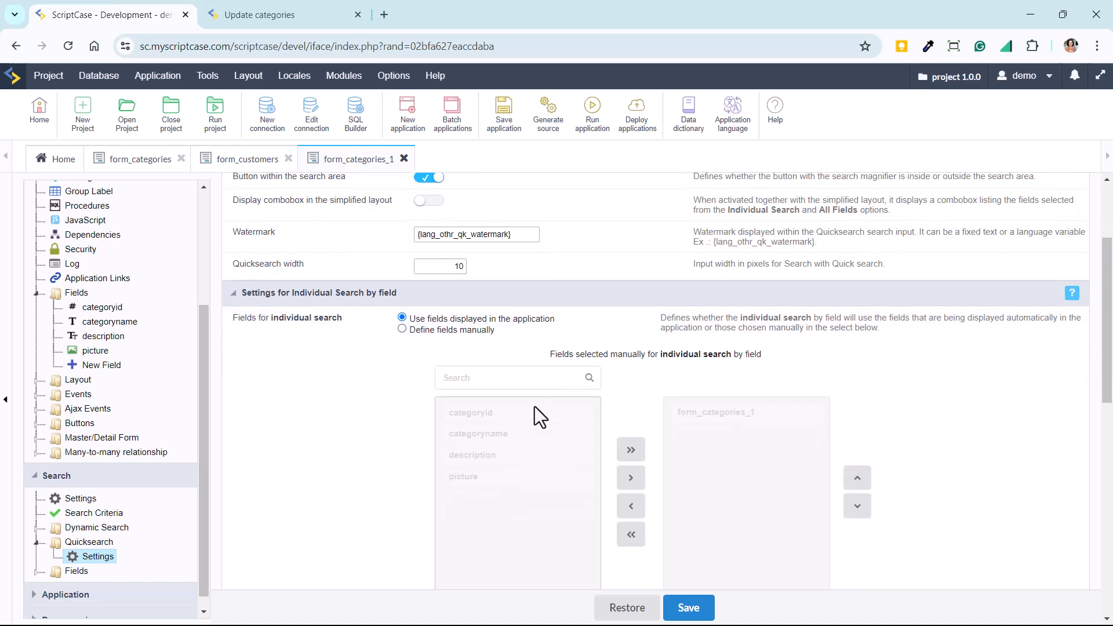
{"action": "scroll", "coordinate": [534, 406], "scroll_direction": "down", "scroll_amount": 1}
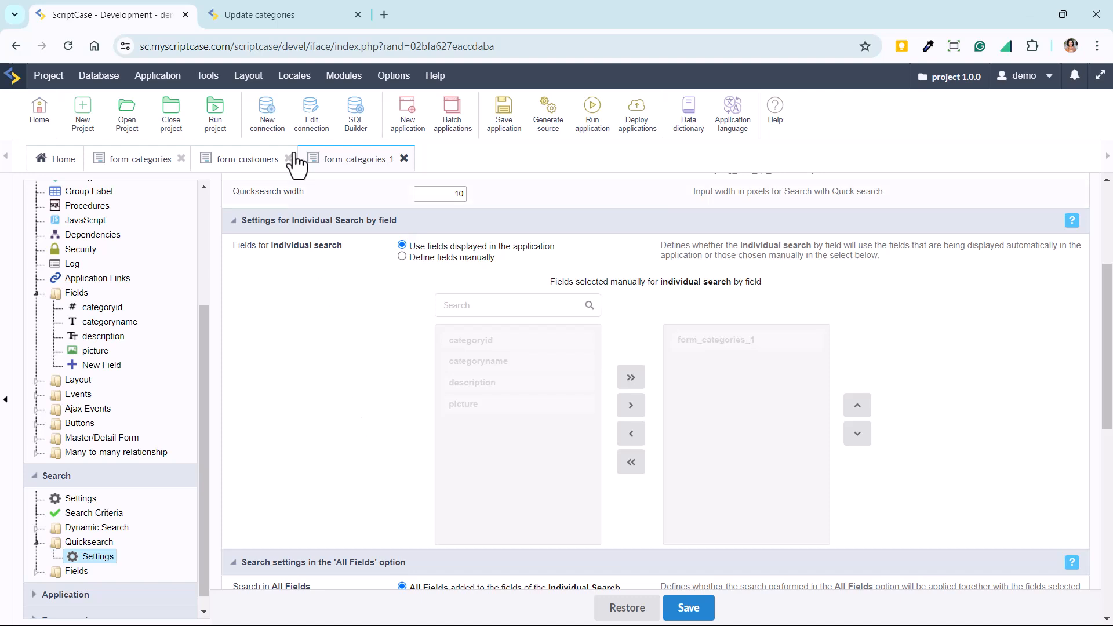
{"action": "left_click", "coordinate": [247, 11]}
{"action": "left_click", "coordinate": [269, 141]}
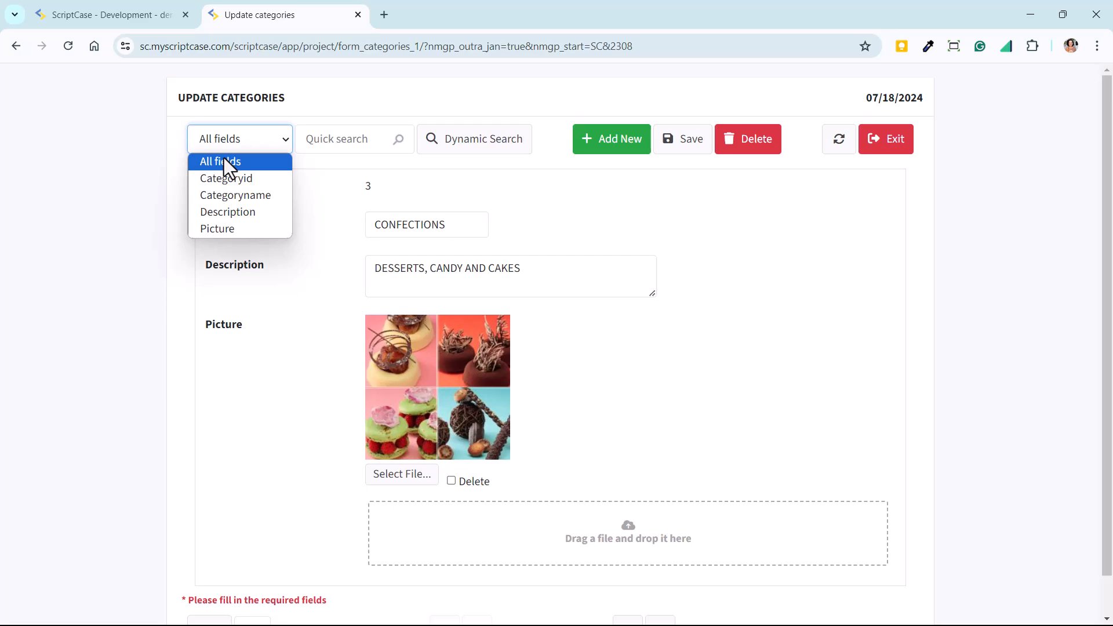
{"action": "left_click", "coordinate": [174, 8]}
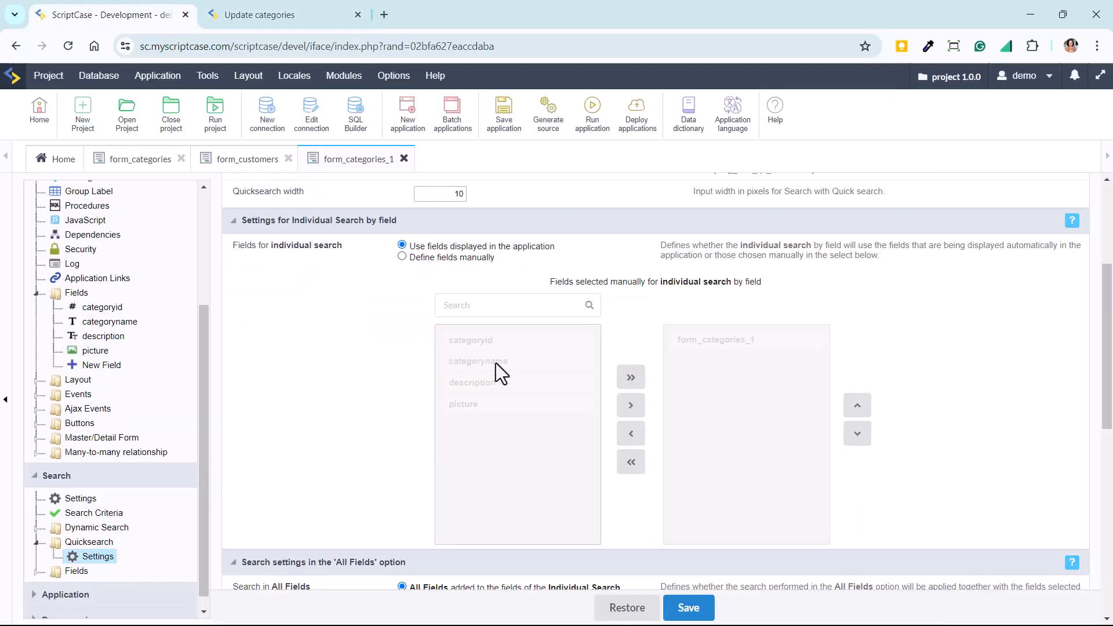
Step: Set Search in All Fields to Only those selected for All Fields, and add categoryid, categoryname and description to its fields
{"action": "scroll", "coordinate": [505, 418], "scroll_direction": "down", "scroll_amount": 4}
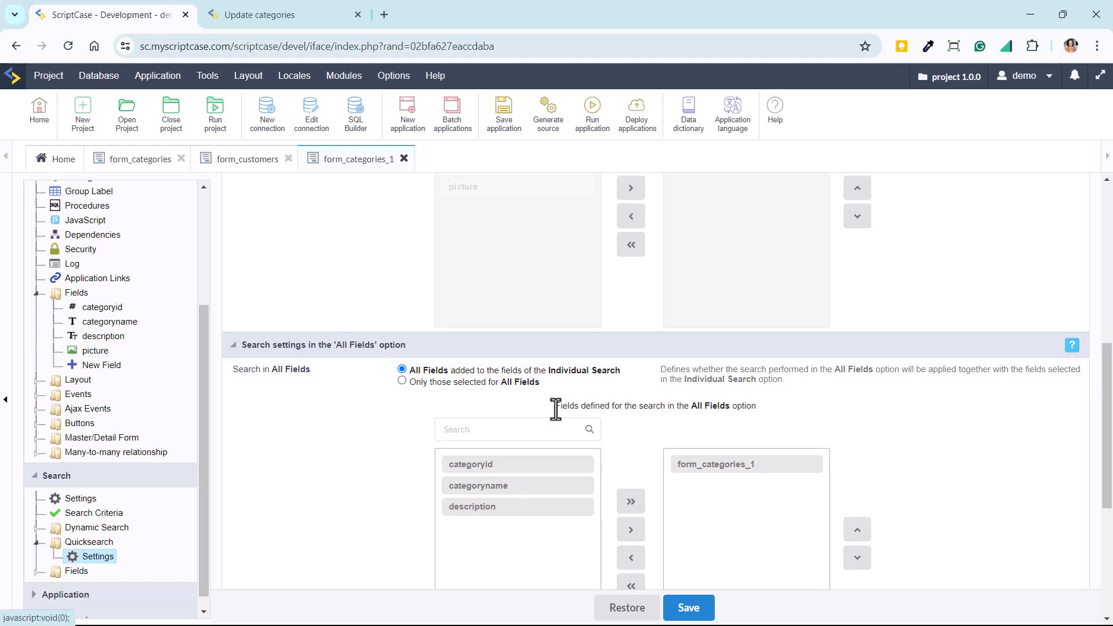
{"action": "left_click", "coordinate": [402, 381]}
{"action": "scroll", "coordinate": [457, 447], "scroll_direction": "down", "scroll_amount": 2}
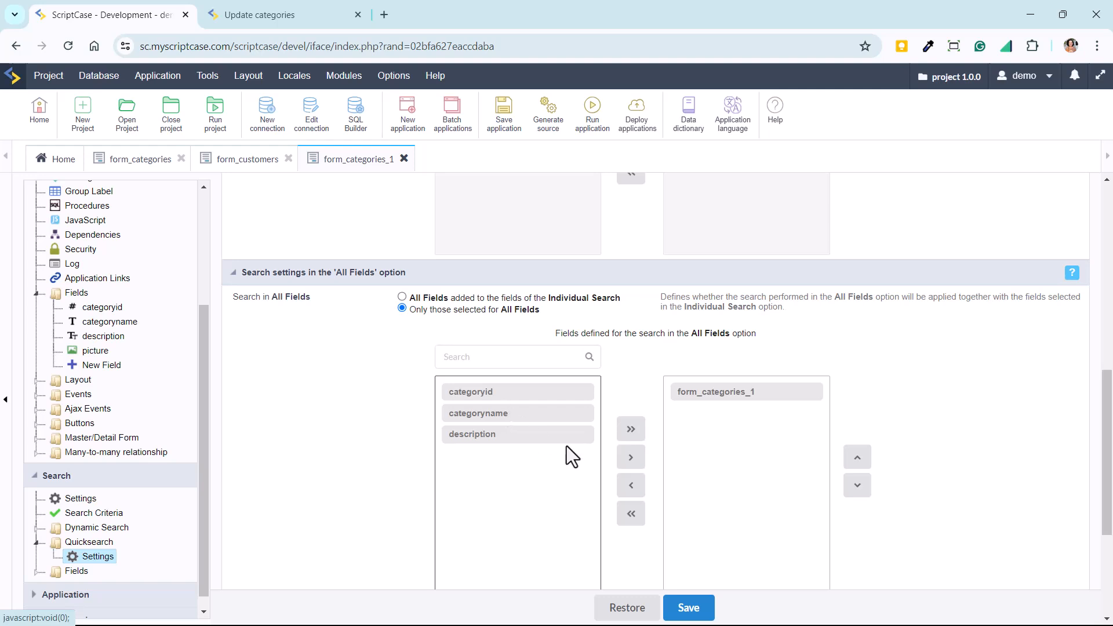
{"action": "left_click", "coordinate": [632, 430]}
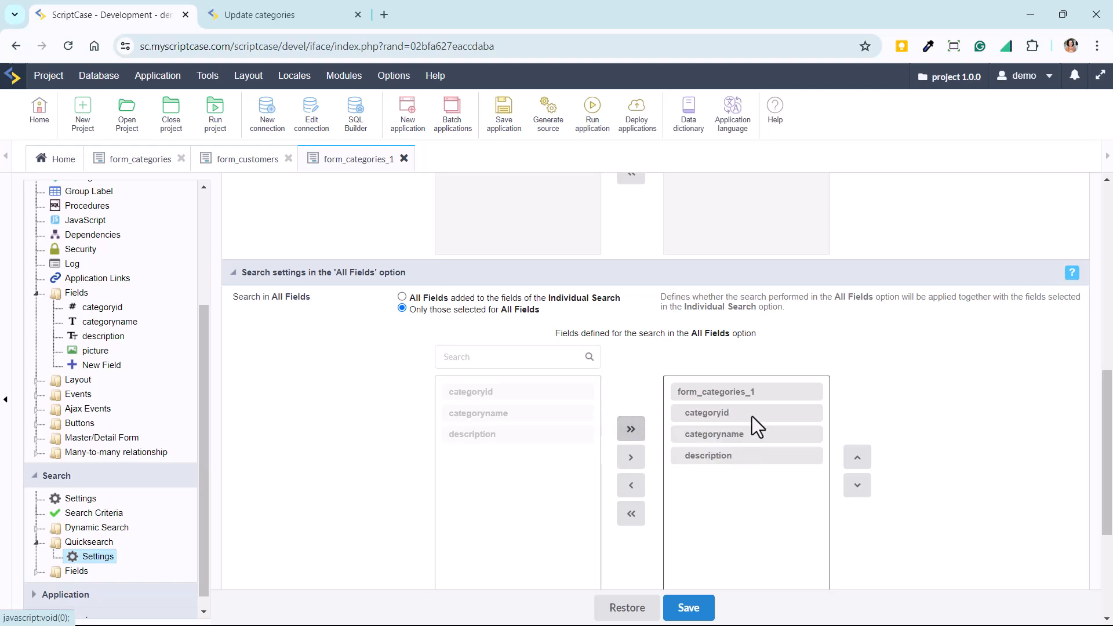
Step: Run the application, check the quick search's field list in the regenerated form, and return to the individual search settings
{"action": "scroll", "coordinate": [757, 464], "scroll_direction": "up", "scroll_amount": 10}
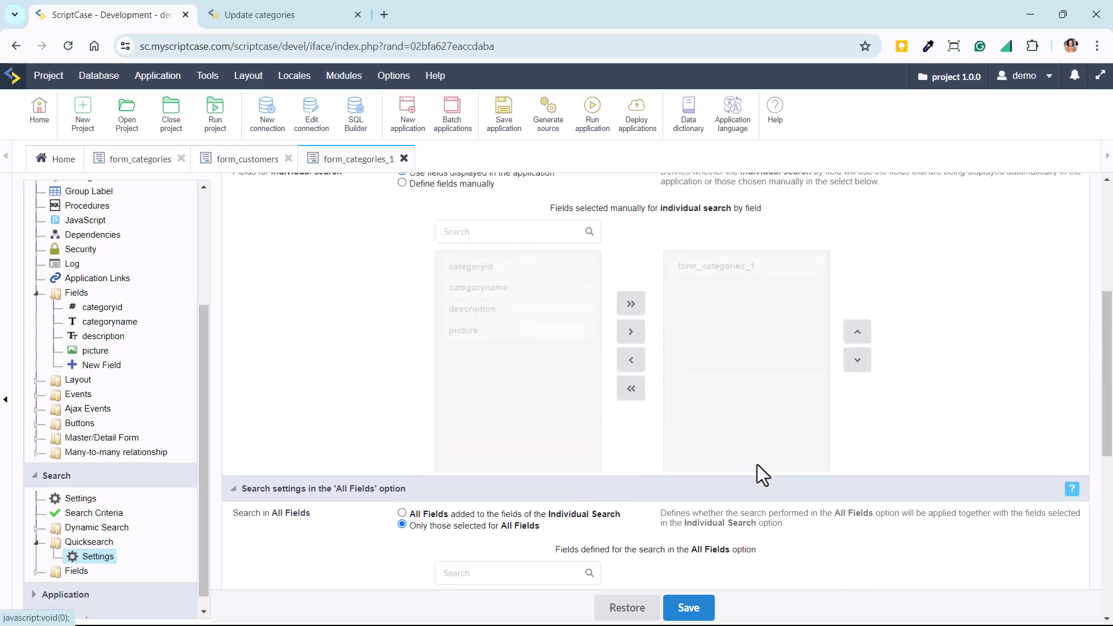
{"action": "left_click", "coordinate": [597, 122]}
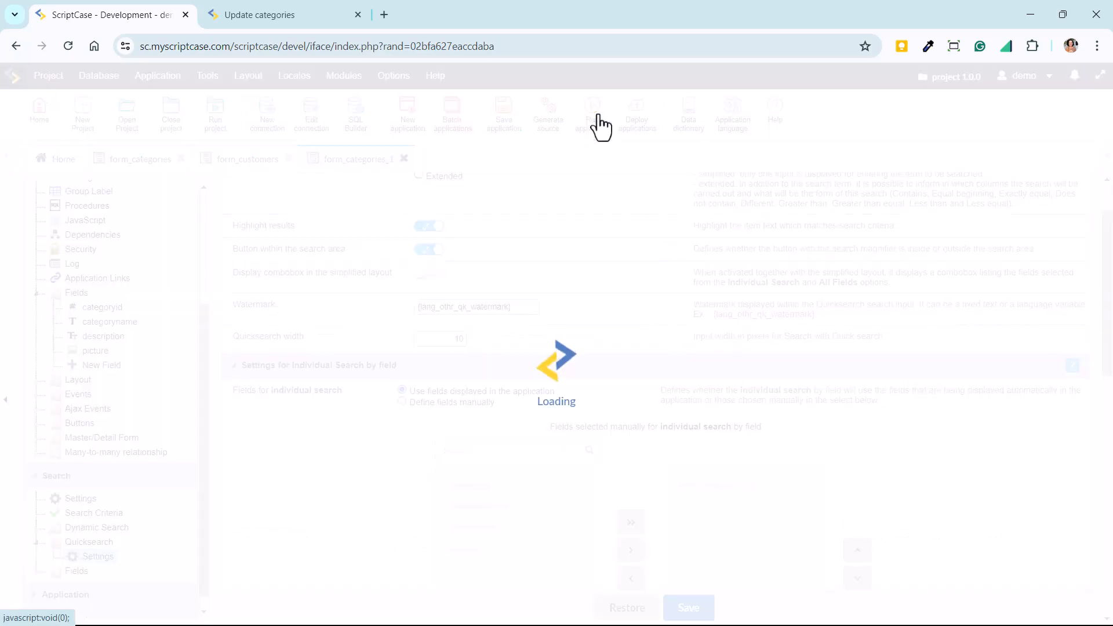
{"action": "scroll", "coordinate": [709, 368], "scroll_direction": "down", "scroll_amount": 3}
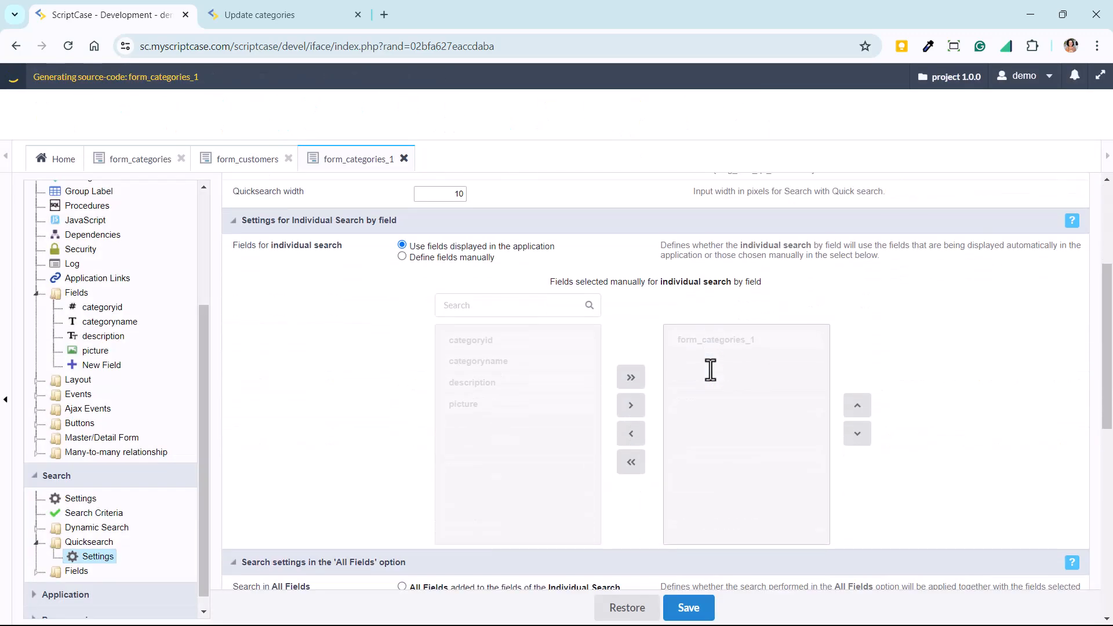
{"action": "left_click", "coordinate": [254, 138]}
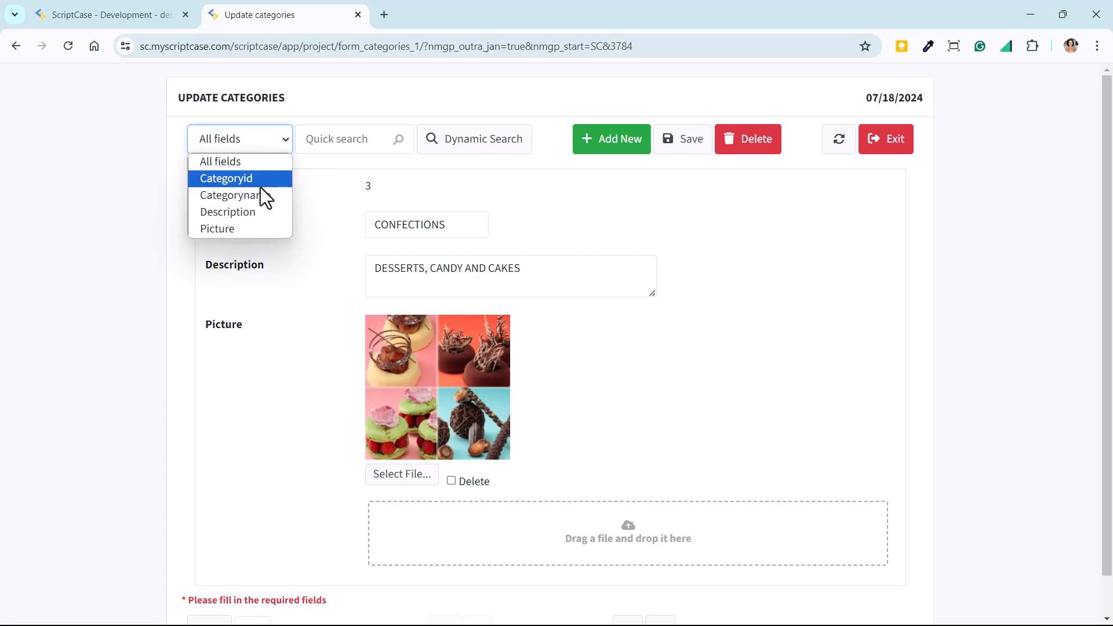
{"action": "left_click", "coordinate": [174, 12]}
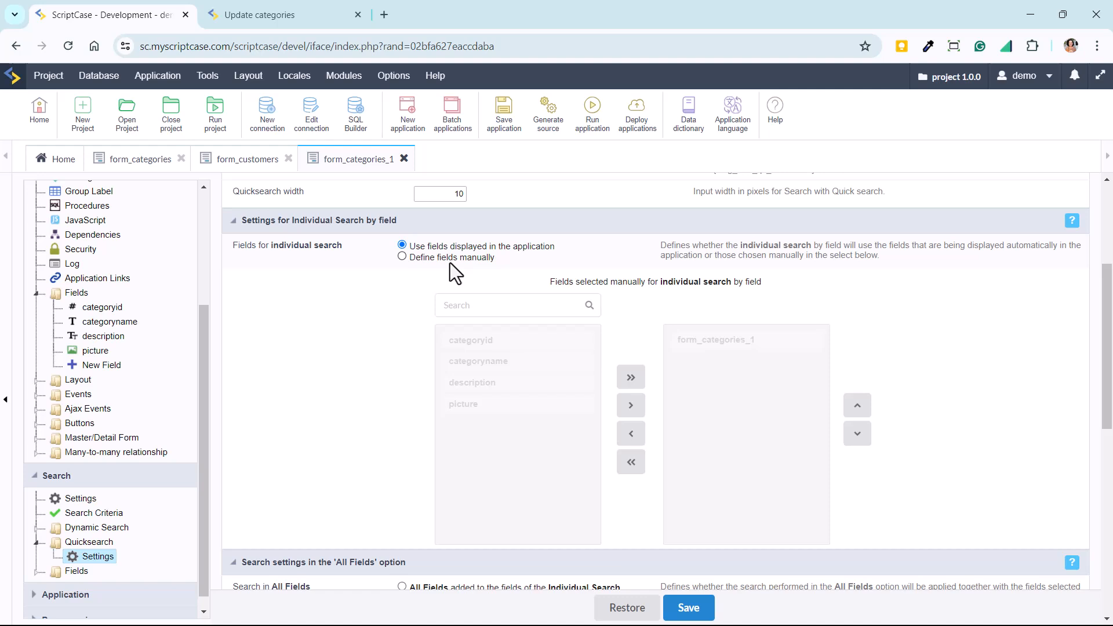
Step: Set Fields for individual search to Define fields manually and add categoryname to the selected fields
{"action": "left_click", "coordinate": [401, 257]}
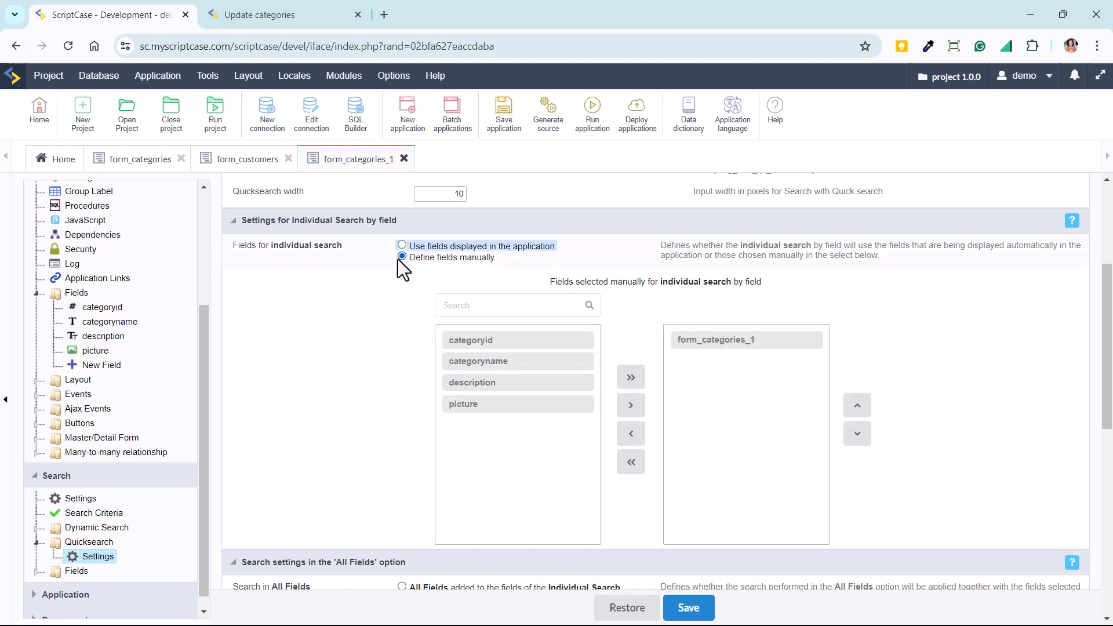
{"action": "left_click", "coordinate": [511, 345]}
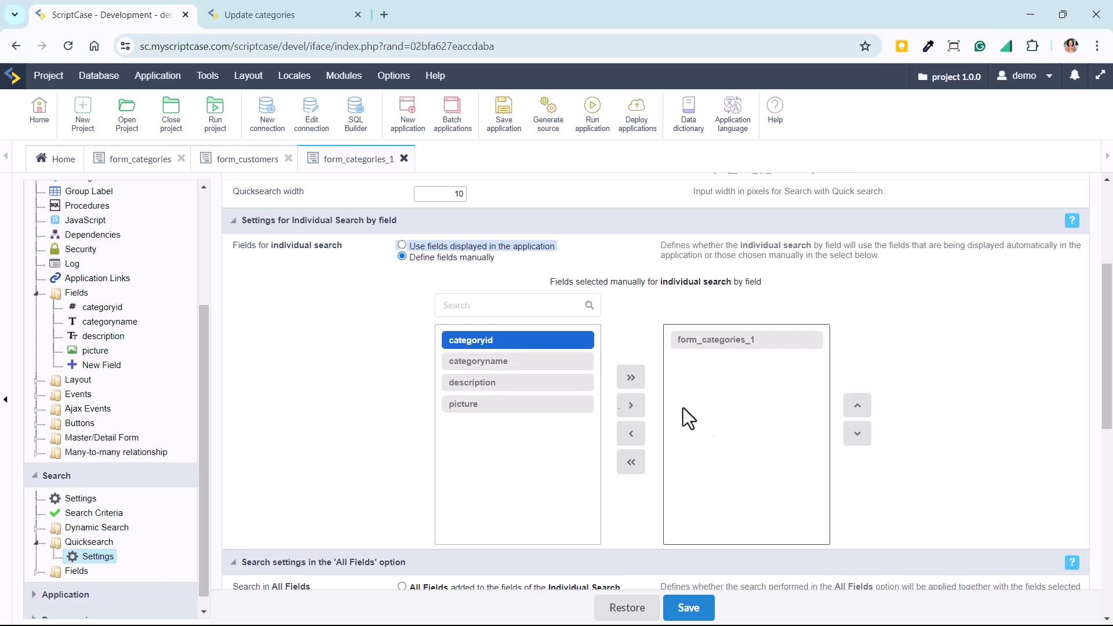
{"action": "left_click", "coordinate": [497, 359]}
{"action": "left_click", "coordinate": [632, 406]}
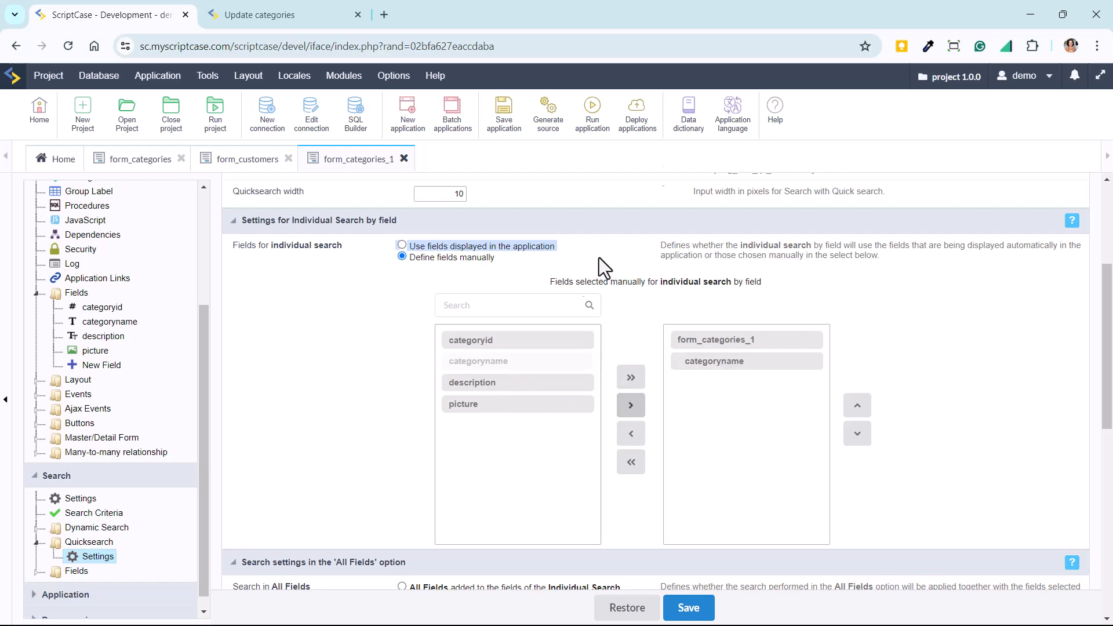
Step: Run the application and check which fields the regenerated form's quick search offers
{"action": "left_click", "coordinate": [594, 111]}
{"action": "left_click", "coordinate": [297, 3]}
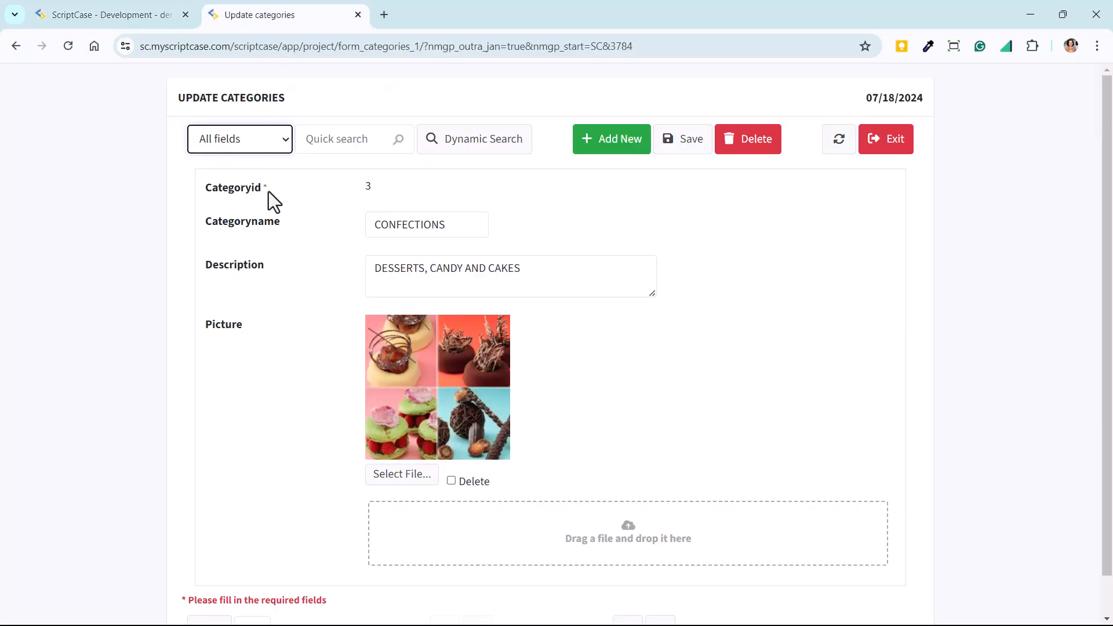
{"action": "left_click", "coordinate": [253, 144]}
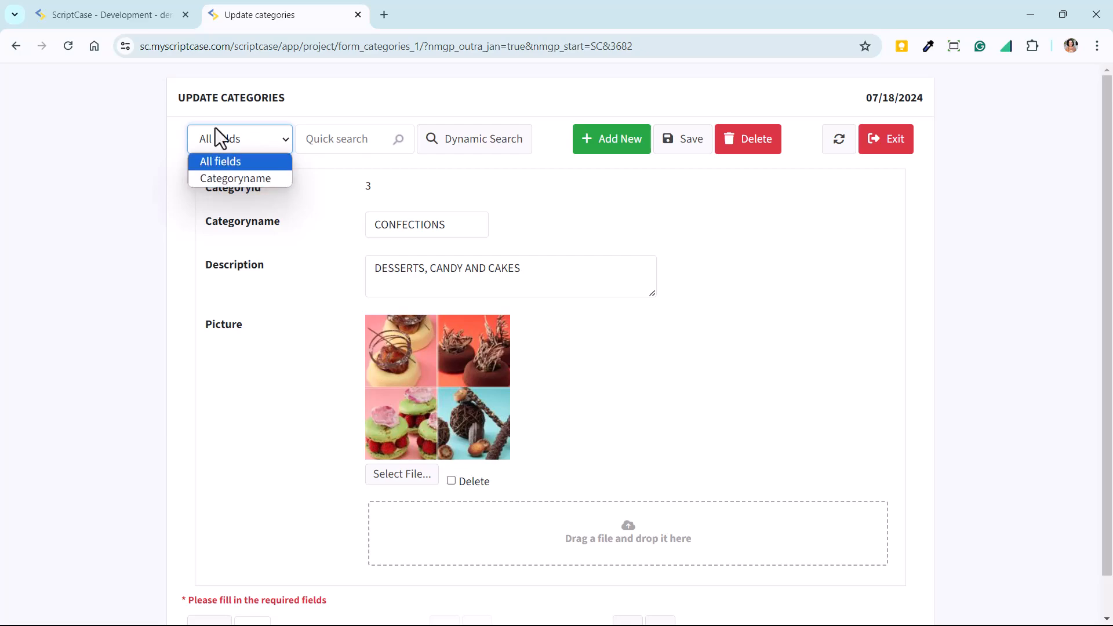
Step: Compare the fields defined for the All Fields option with the field list in the running form's quick search
{"action": "left_click", "coordinate": [110, 14]}
{"action": "scroll", "coordinate": [556, 290], "scroll_direction": "down", "scroll_amount": 3}
{"action": "scroll", "coordinate": [577, 311], "scroll_direction": "down", "scroll_amount": 5}
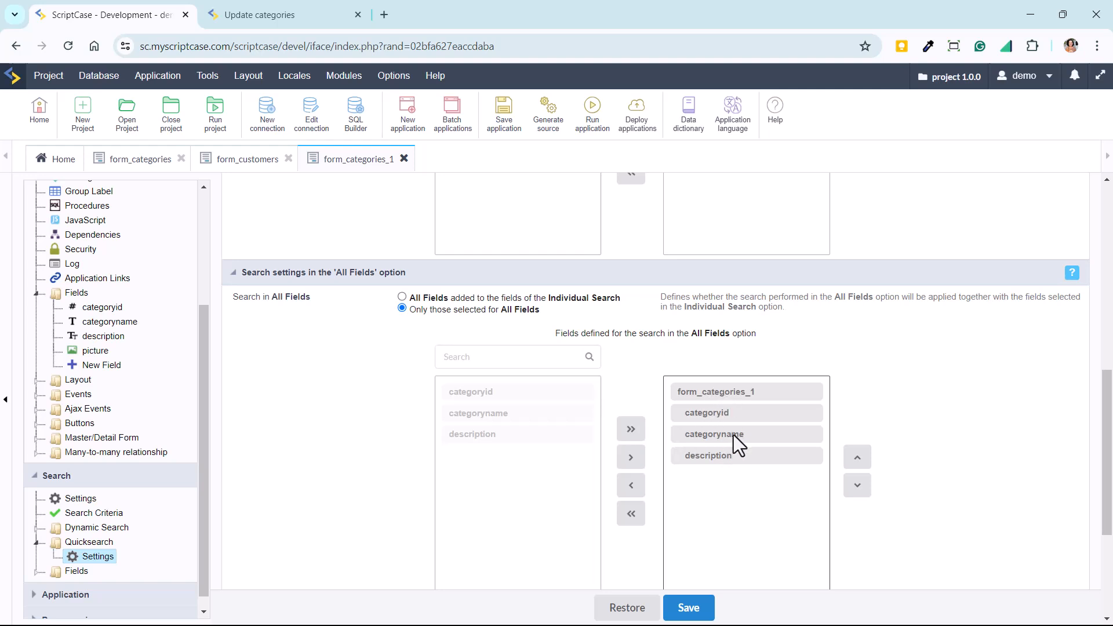
{"action": "left_click", "coordinate": [281, 12]}
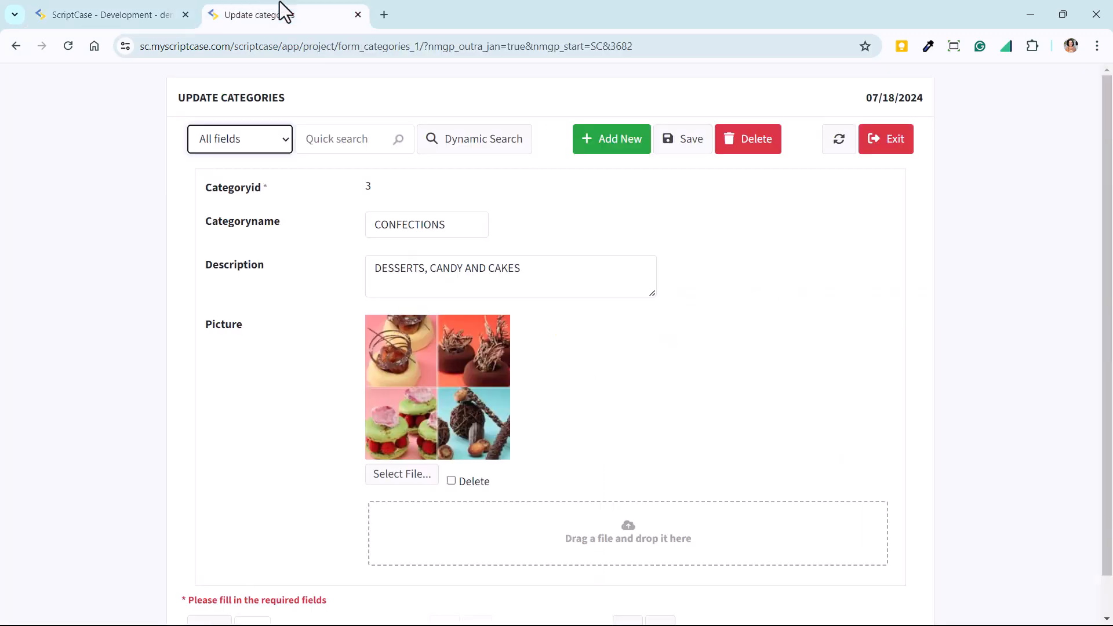
{"action": "left_click", "coordinate": [256, 141]}
Step: Remove categoryname from the fields selected manually for individual search
{"action": "left_click", "coordinate": [141, 11]}
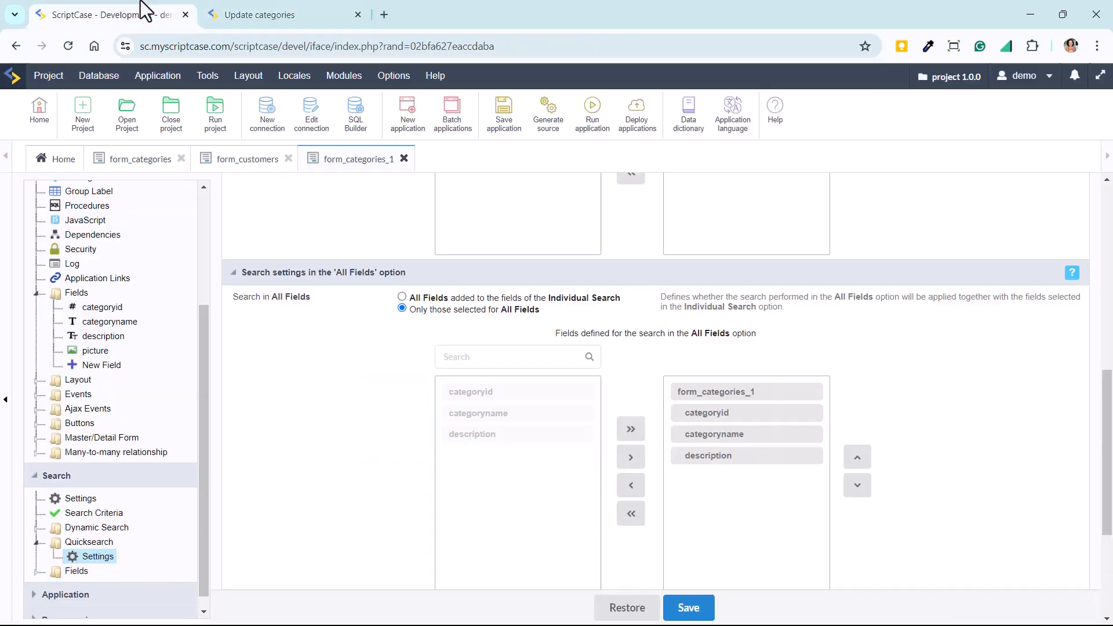
{"action": "scroll", "coordinate": [753, 382], "scroll_direction": "up", "scroll_amount": 3}
{"action": "scroll", "coordinate": [715, 367], "scroll_direction": "up", "scroll_amount": 3}
{"action": "left_click", "coordinate": [759, 434]}
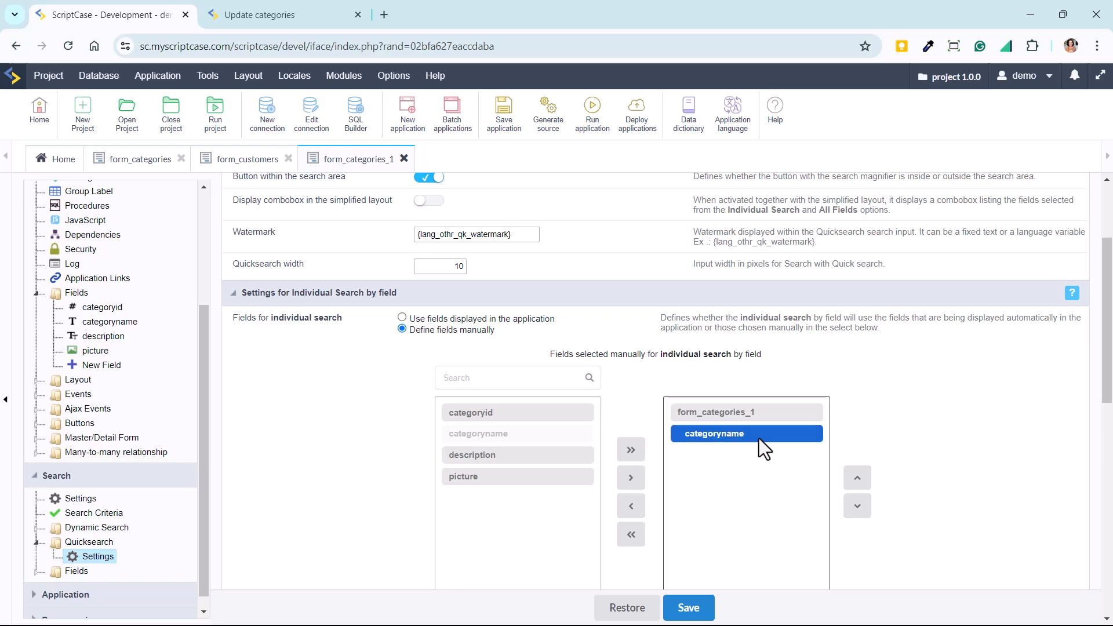
{"action": "left_click", "coordinate": [619, 513]}
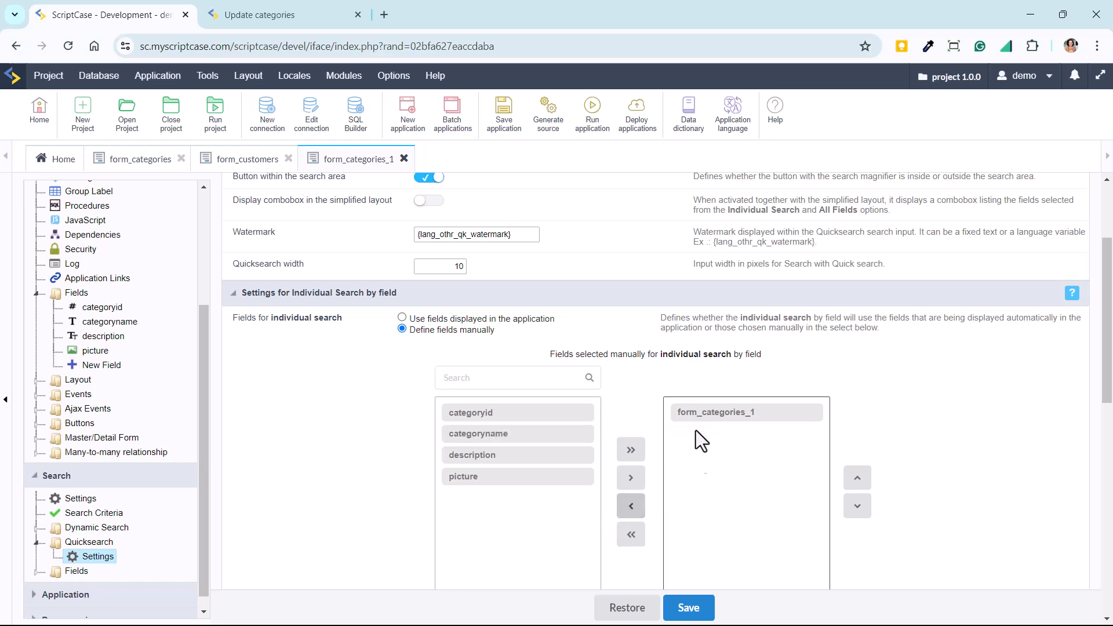
Step: Run the application and compare the regenerated form's quick search with the combobox and All Fields settings in the editor
{"action": "left_click", "coordinate": [596, 125]}
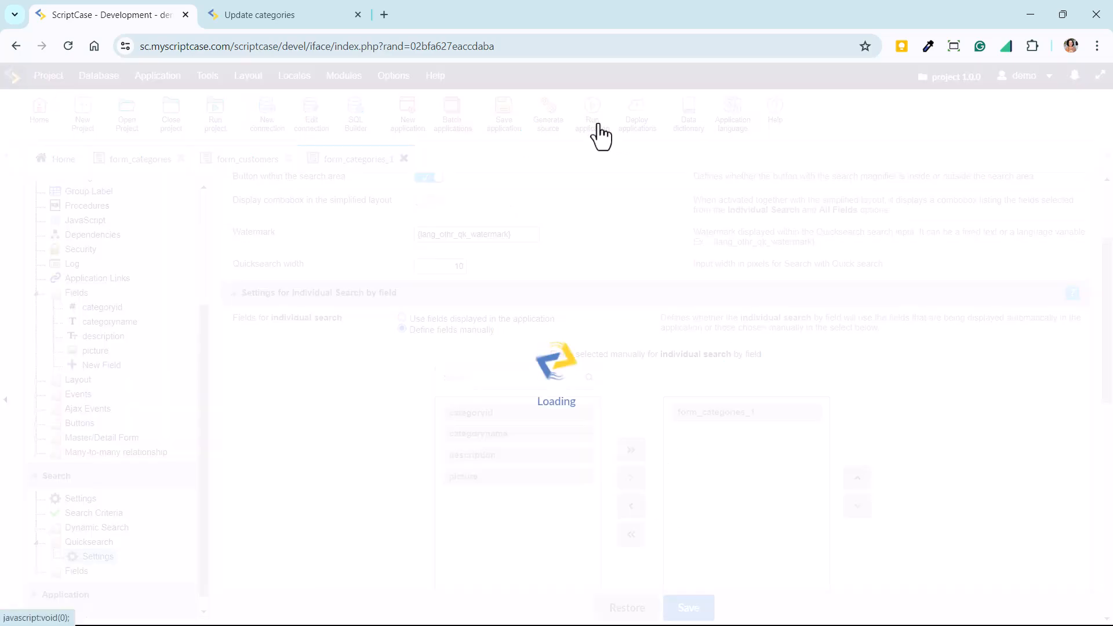
{"action": "left_click", "coordinate": [301, 17]}
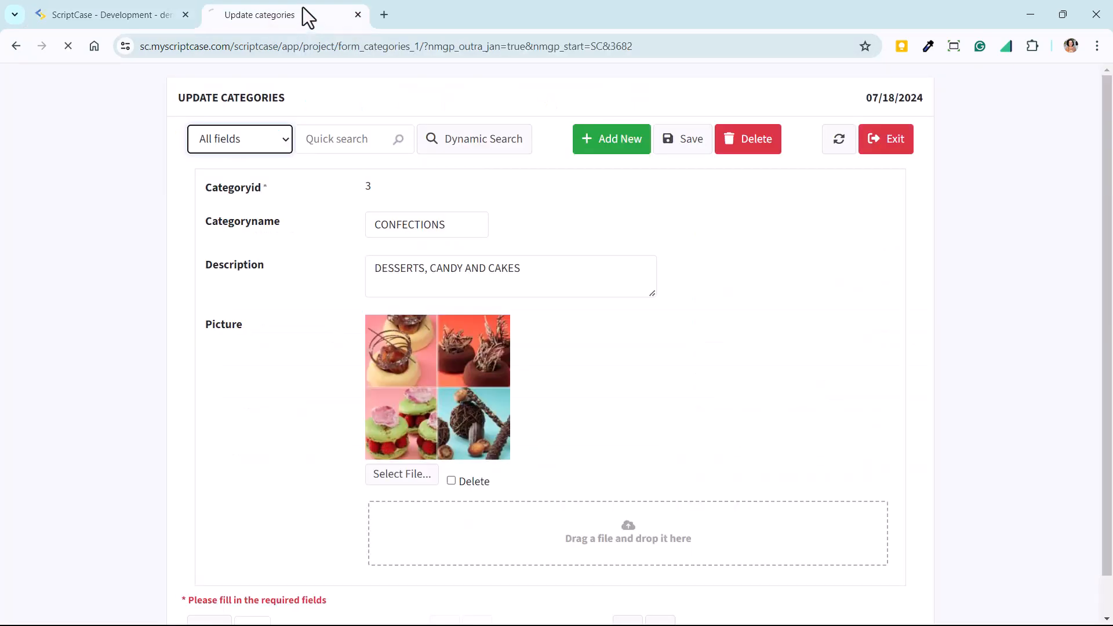
{"action": "left_click", "coordinate": [129, 17]}
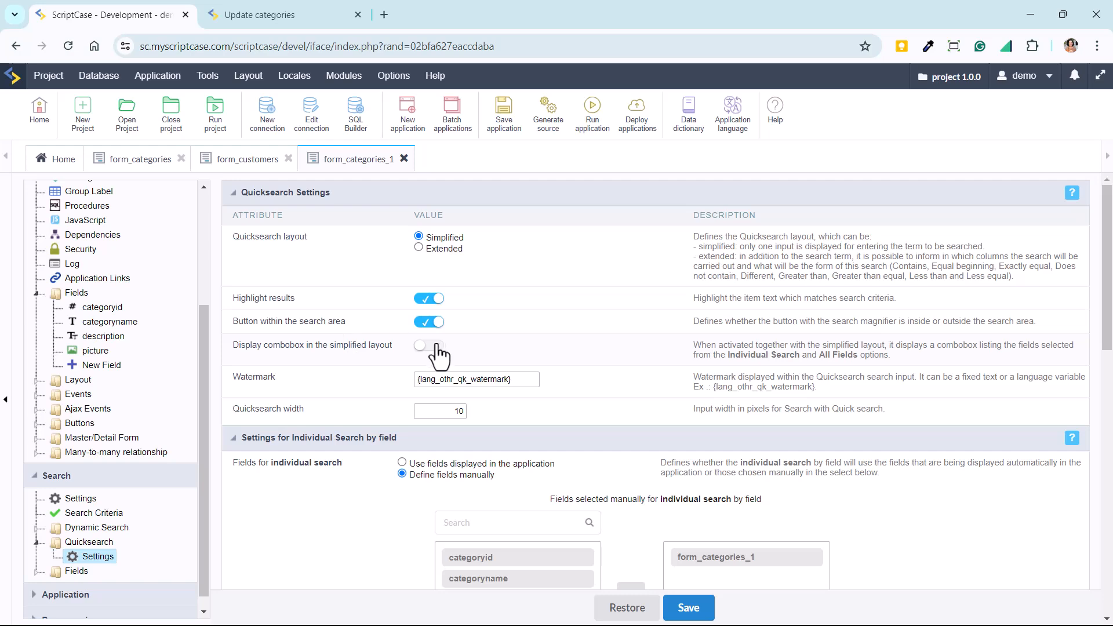
{"action": "scroll", "coordinate": [486, 386], "scroll_direction": "down", "scroll_amount": 9}
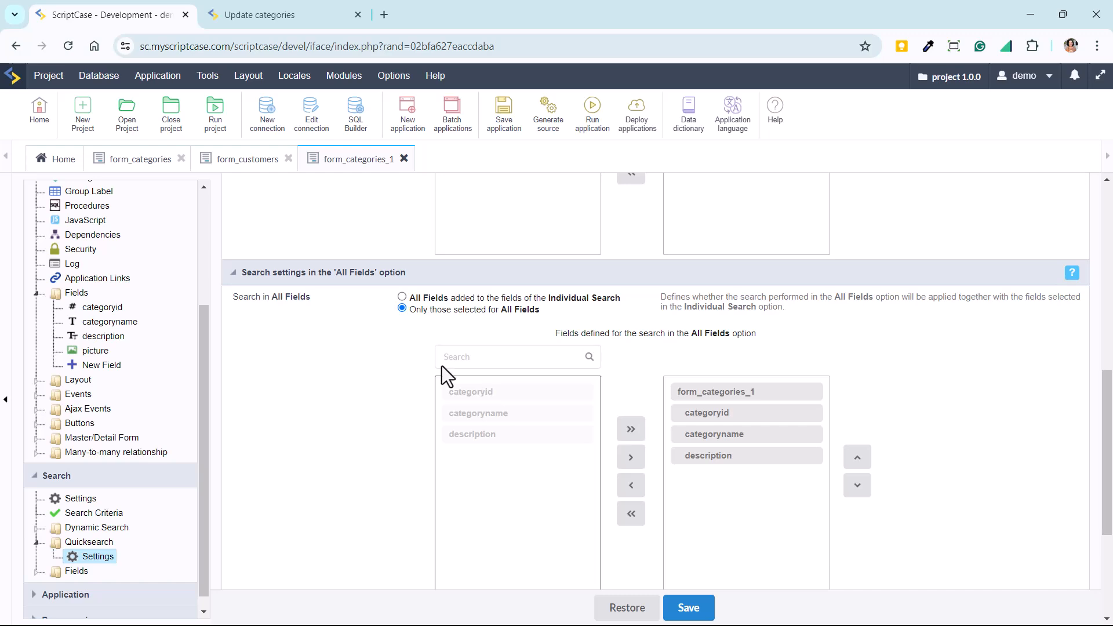
{"action": "left_click", "coordinate": [258, 14]}
{"action": "left_click", "coordinate": [95, 11]}
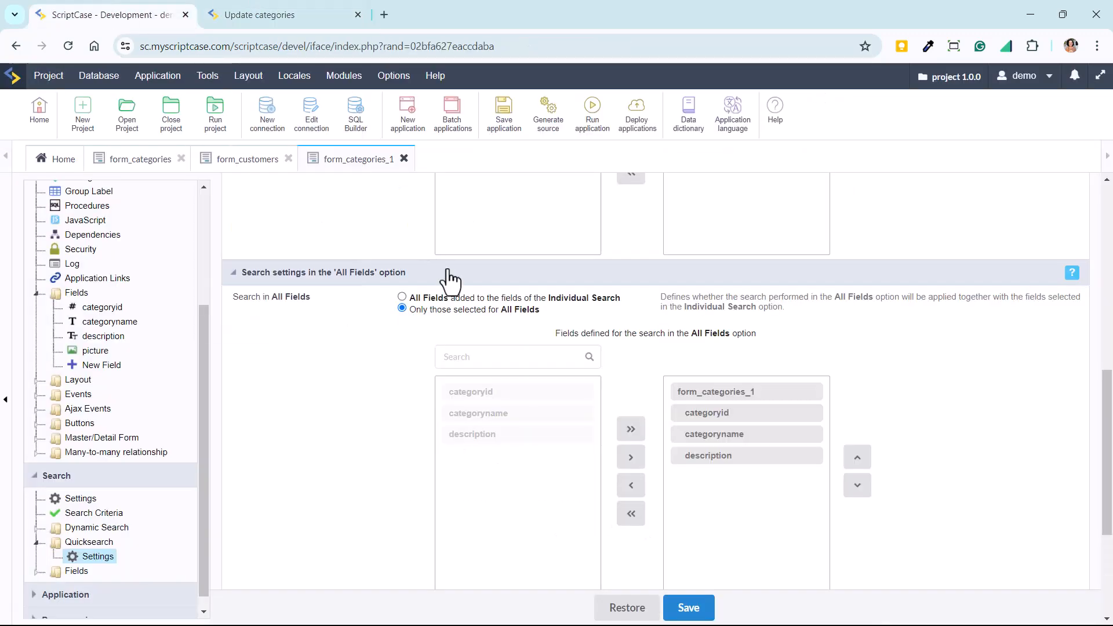
{"action": "scroll", "coordinate": [440, 261], "scroll_direction": "up", "scroll_amount": 10}
Step: Enable Display combobox in the simplified layout and run the application to view the regenerated form
{"action": "left_click", "coordinate": [436, 345]}
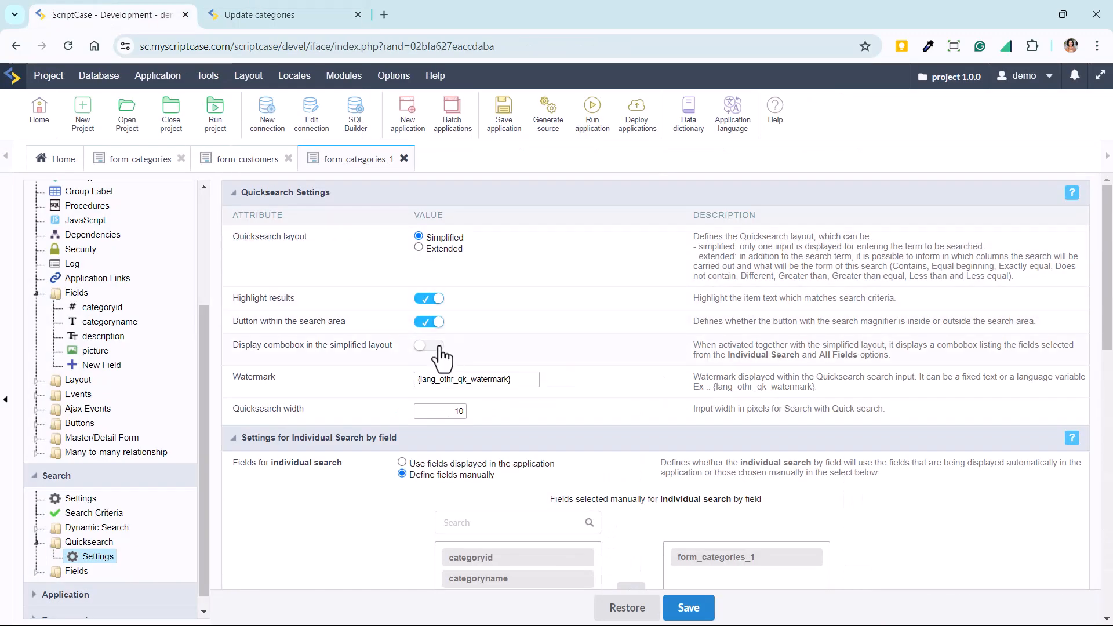
{"action": "left_click", "coordinate": [591, 125]}
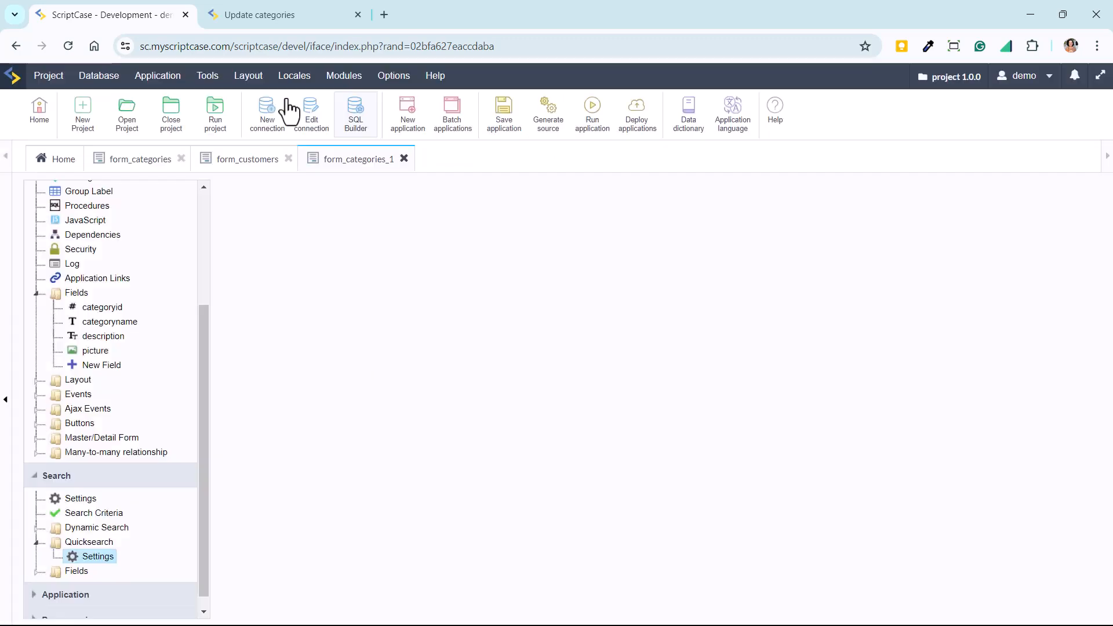
{"action": "left_click", "coordinate": [268, 11]}
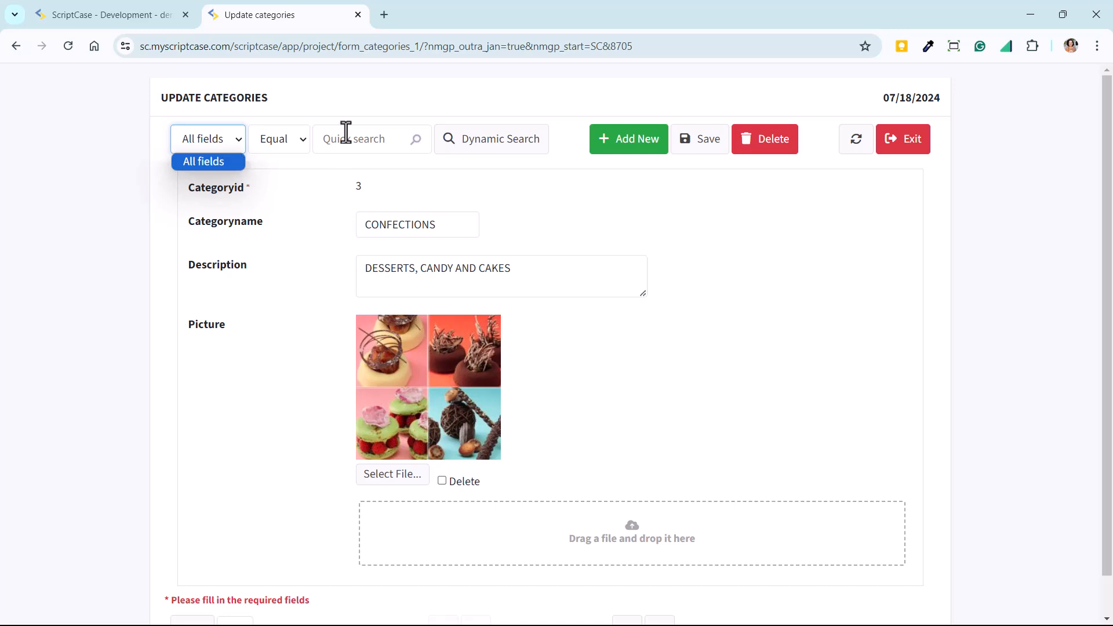
Step: Examine the condition and field lists of the form's quick search, and return to the Quicksearch settings
{"action": "left_click", "coordinate": [307, 132]}
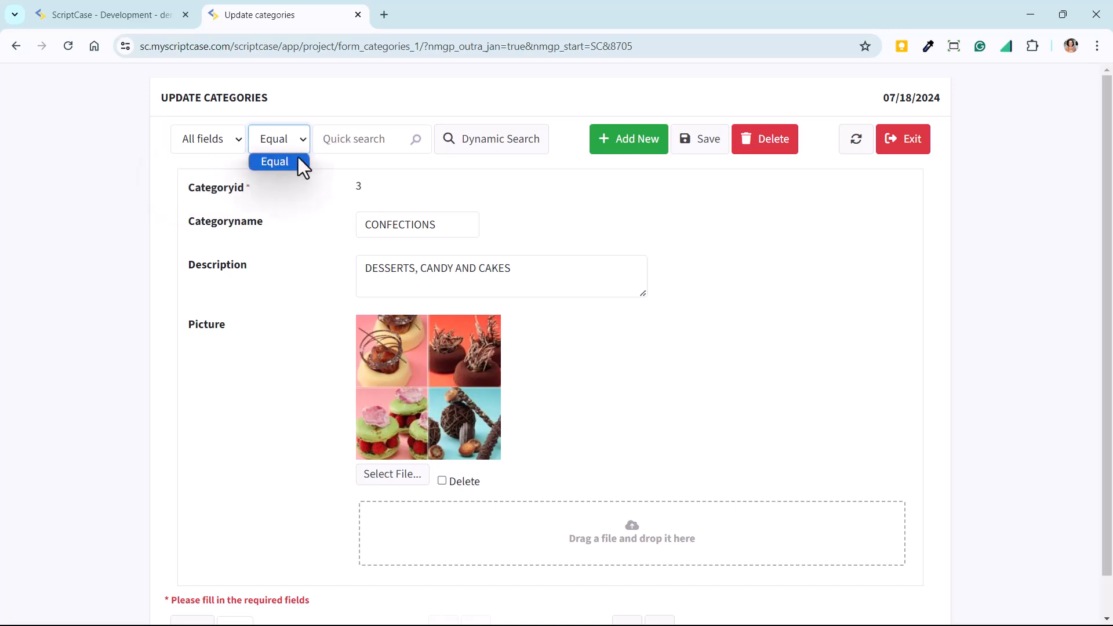
{"action": "left_click", "coordinate": [298, 160]}
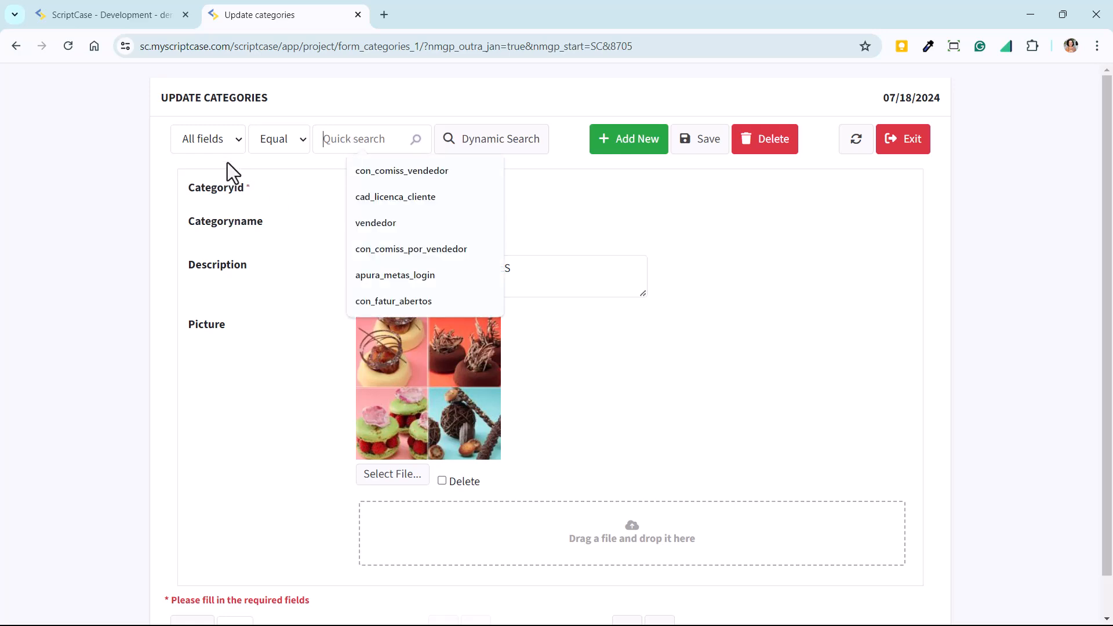
{"action": "left_click", "coordinate": [216, 146]}
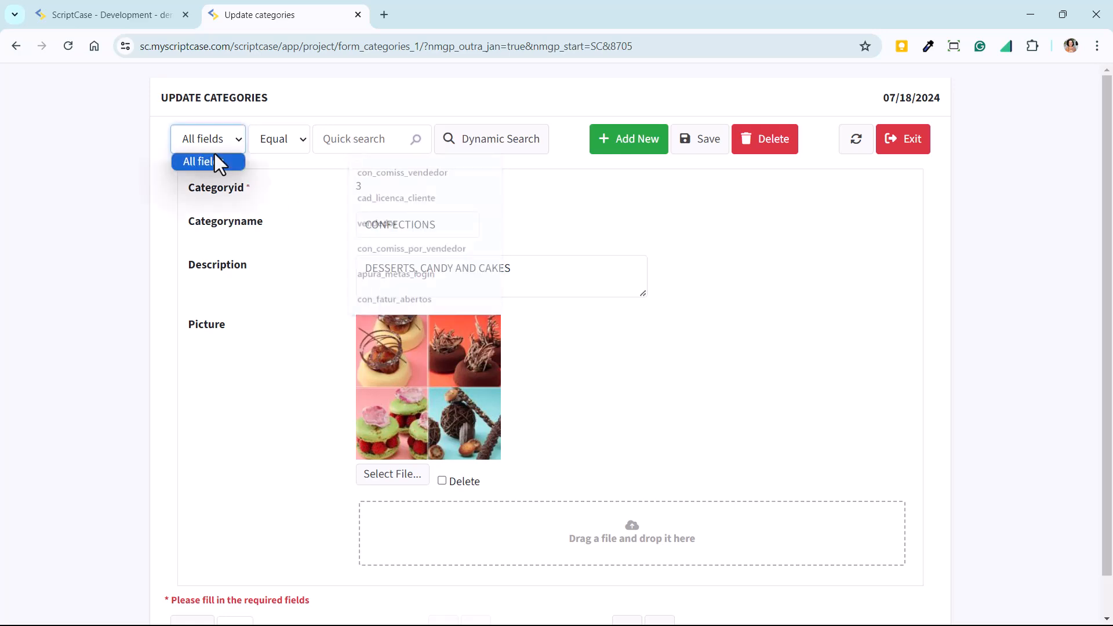
{"action": "left_click", "coordinate": [279, 148]}
{"action": "left_click", "coordinate": [119, 13]}
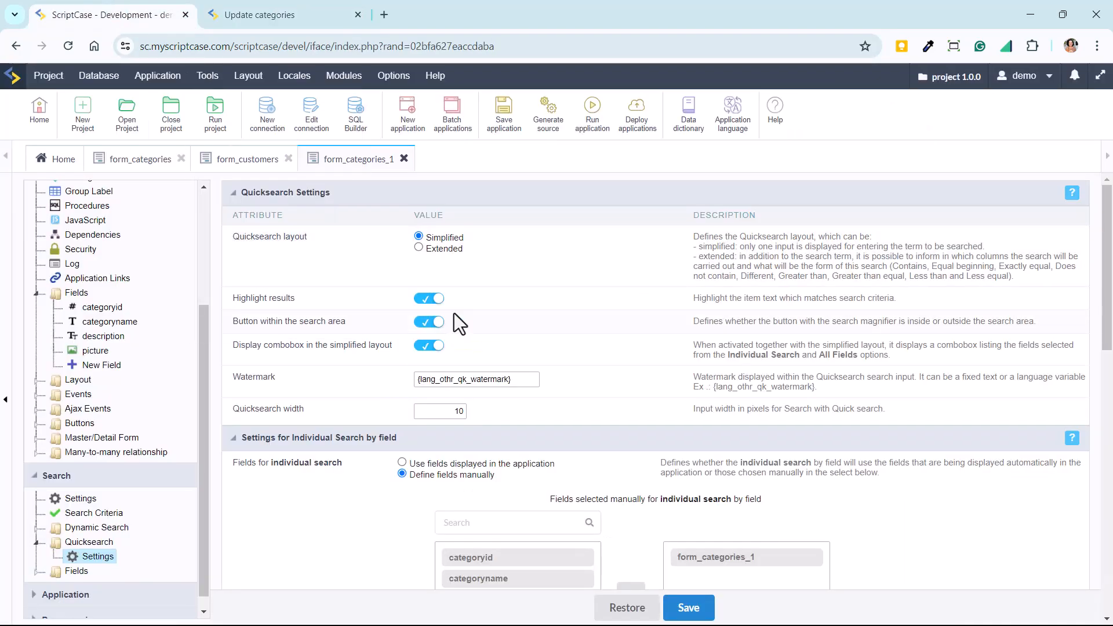
Step: Disable Display combobox in the simplified layout, regenerate the application and open the updated form
{"action": "left_click", "coordinate": [429, 346]}
{"action": "left_click", "coordinate": [539, 117]}
{"action": "left_click", "coordinate": [215, 13]}
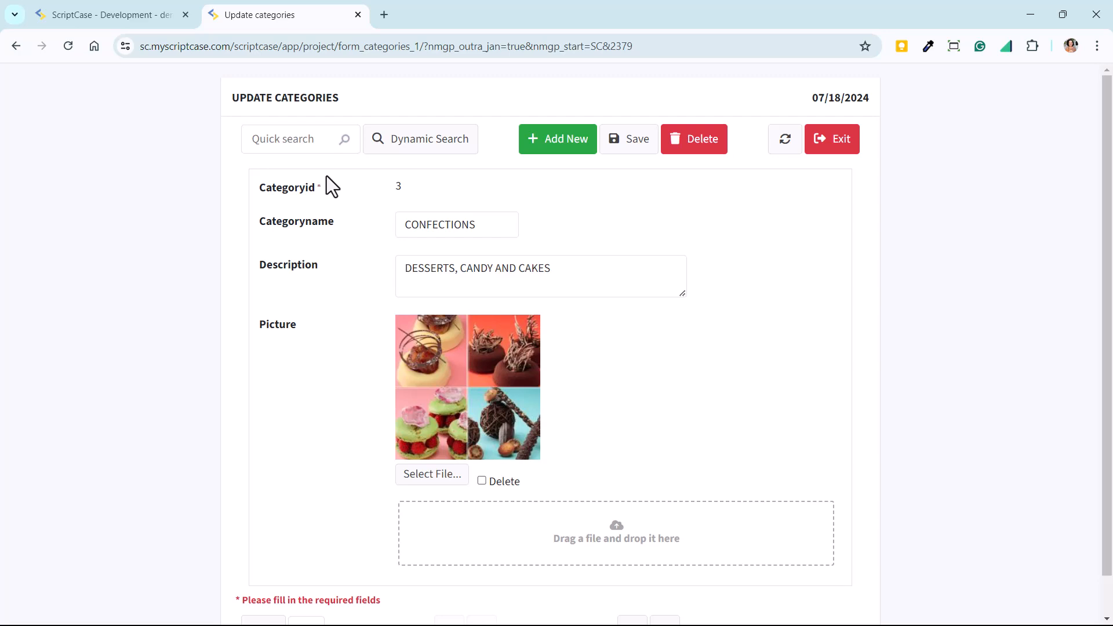
Step: Check the quick search input in the updated form and return to the Quicksearch settings in the editor
{"action": "left_click", "coordinate": [281, 141]}
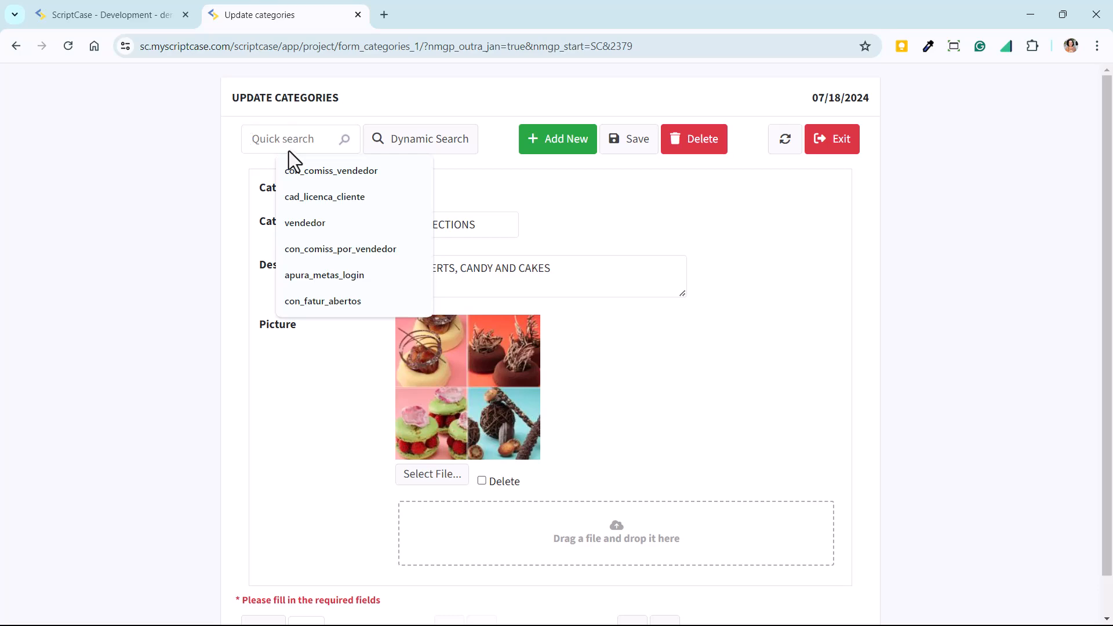
{"action": "left_click", "coordinate": [718, 200]}
{"action": "left_click", "coordinate": [126, 11]}
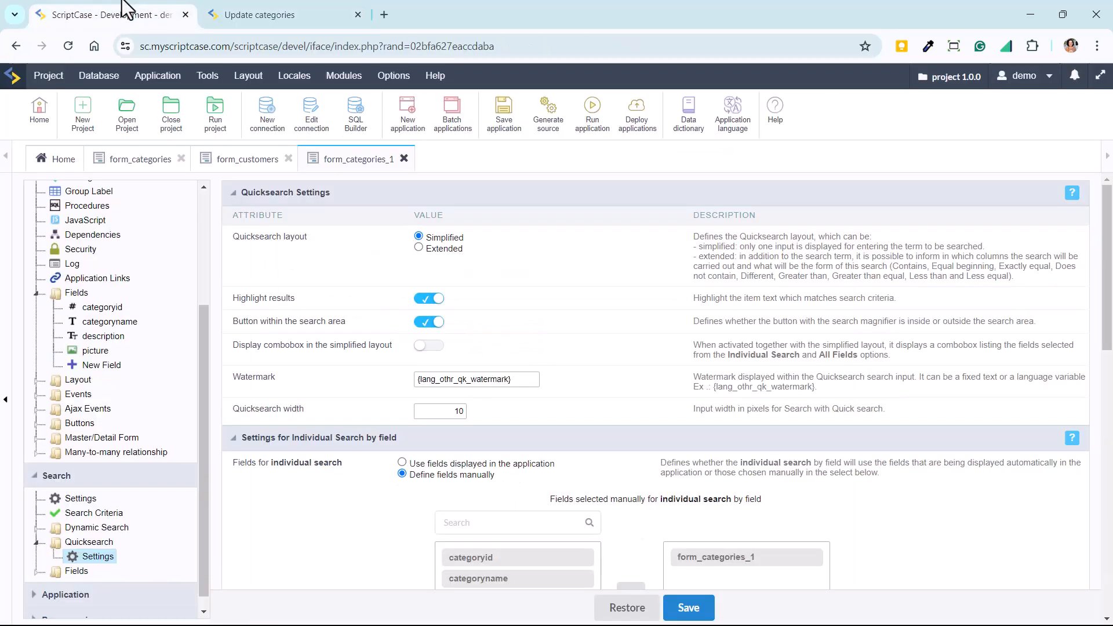
Step: Review the Quicksearch Settings, the individual search fields and the fields defined for the All Fields option
{"action": "scroll", "coordinate": [556, 301], "scroll_direction": "down", "scroll_amount": 4}
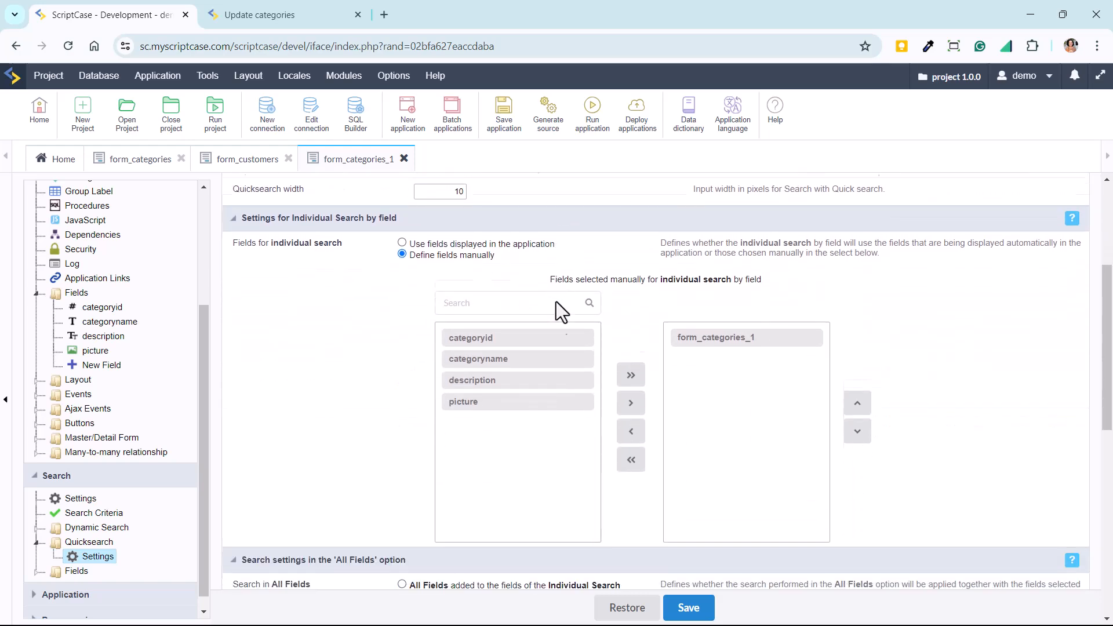
{"action": "scroll", "coordinate": [556, 301], "scroll_direction": "down", "scroll_amount": 8}
{"action": "scroll", "coordinate": [604, 342], "scroll_direction": "up", "scroll_amount": 7}
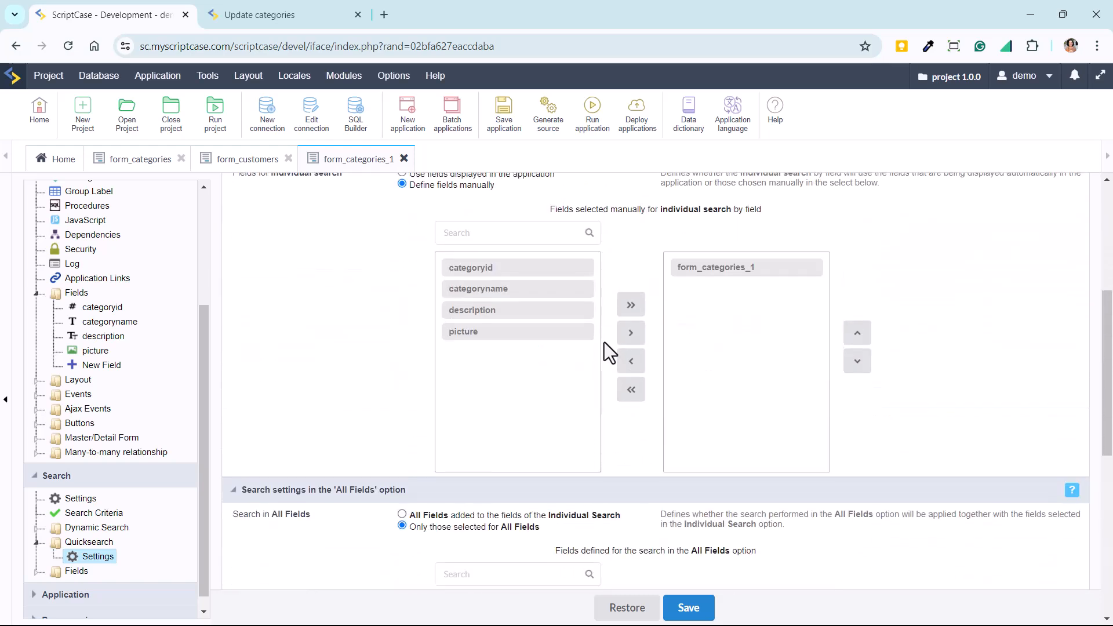
{"action": "scroll", "coordinate": [604, 342], "scroll_direction": "up", "scroll_amount": 5}
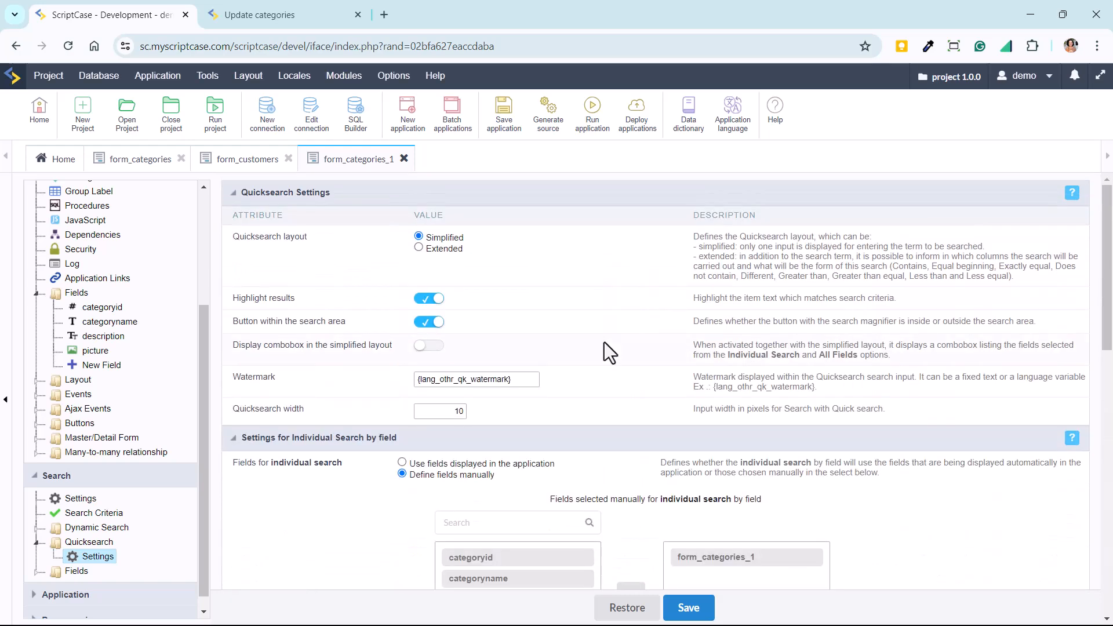
{"action": "scroll", "coordinate": [604, 342], "scroll_direction": "down", "scroll_amount": 8}
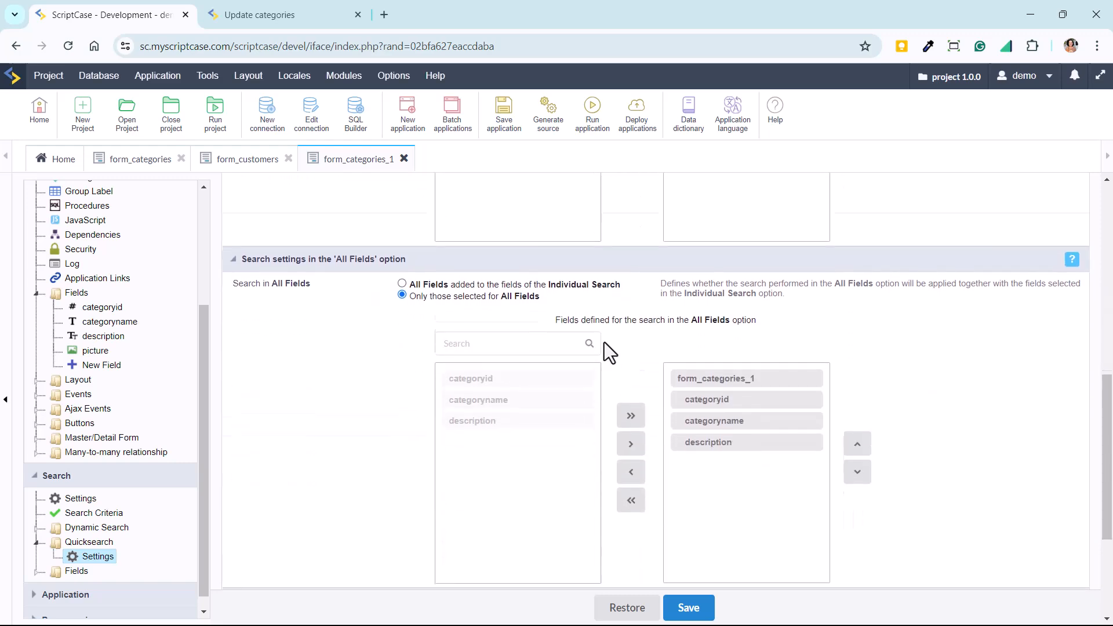
{"action": "scroll", "coordinate": [604, 341], "scroll_direction": "down", "scroll_amount": 3}
{"action": "scroll", "coordinate": [604, 342], "scroll_direction": "up", "scroll_amount": 5}
{"action": "scroll", "coordinate": [604, 342], "scroll_direction": "up", "scroll_amount": 6}
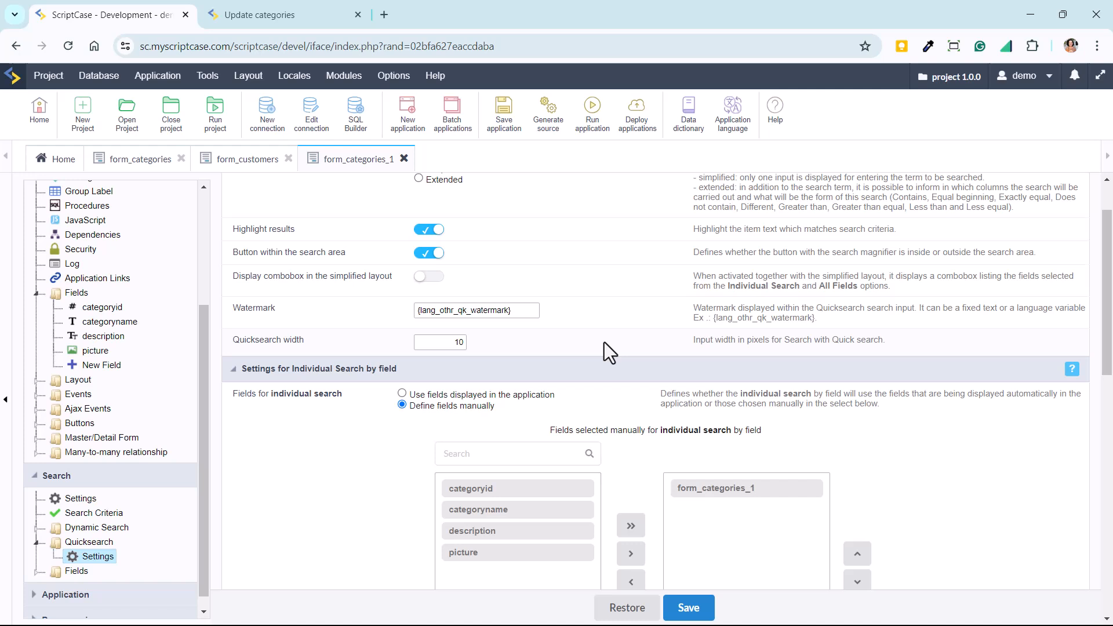
{"action": "scroll", "coordinate": [604, 342], "scroll_direction": "up", "scroll_amount": 1}
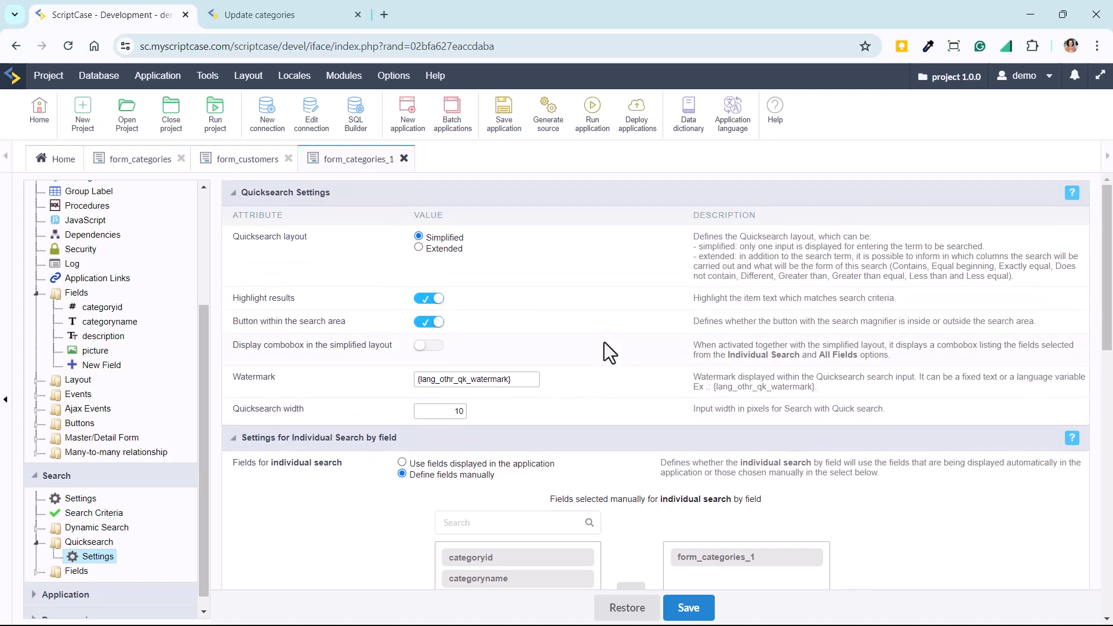